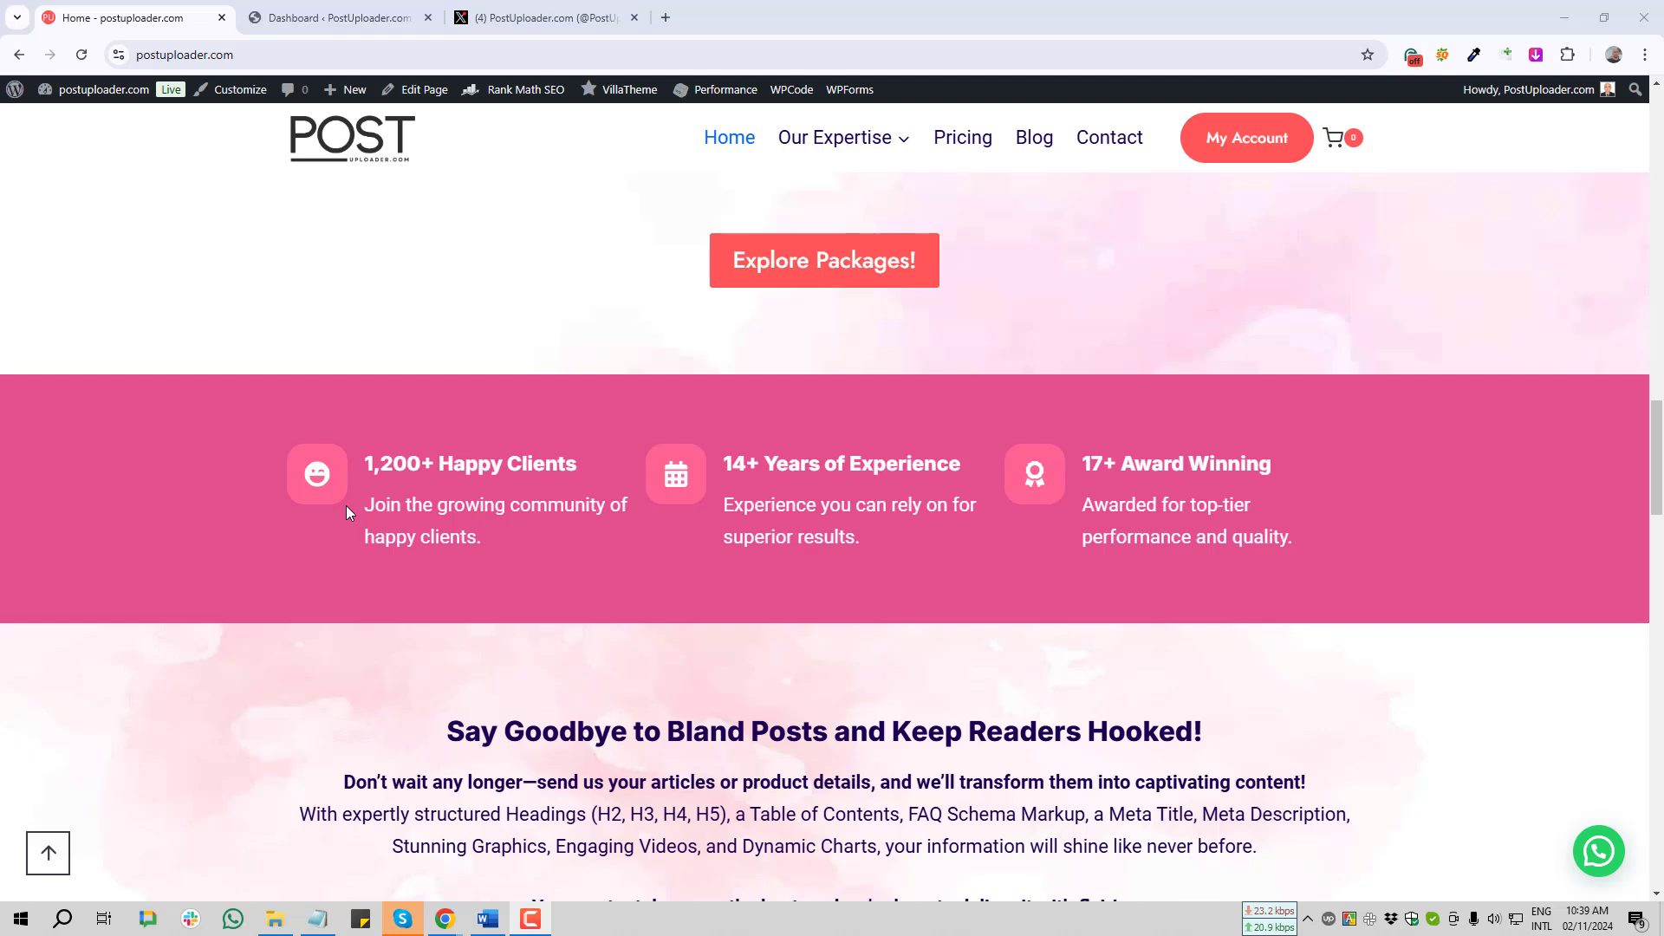
# - Look over the site's home page and close it to return to the WordPress dashboard
pyautogui.scroll(-3, 346, 512)
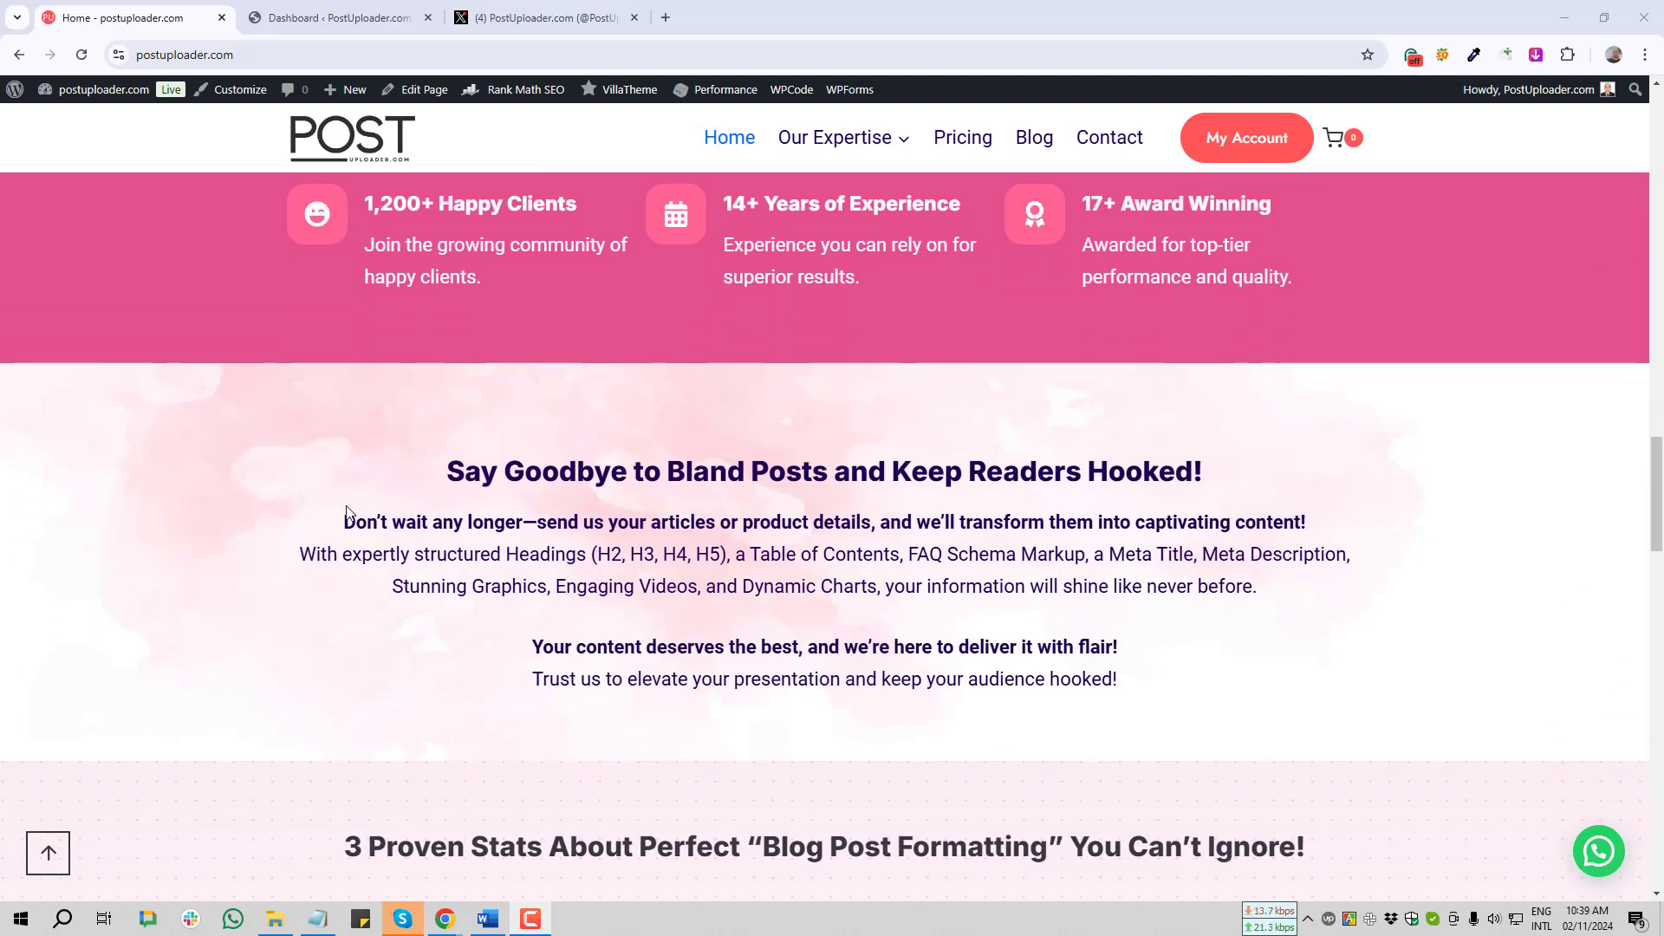
pyautogui.scroll(-2, 337, 415)
pyautogui.middleClick(133, 8)
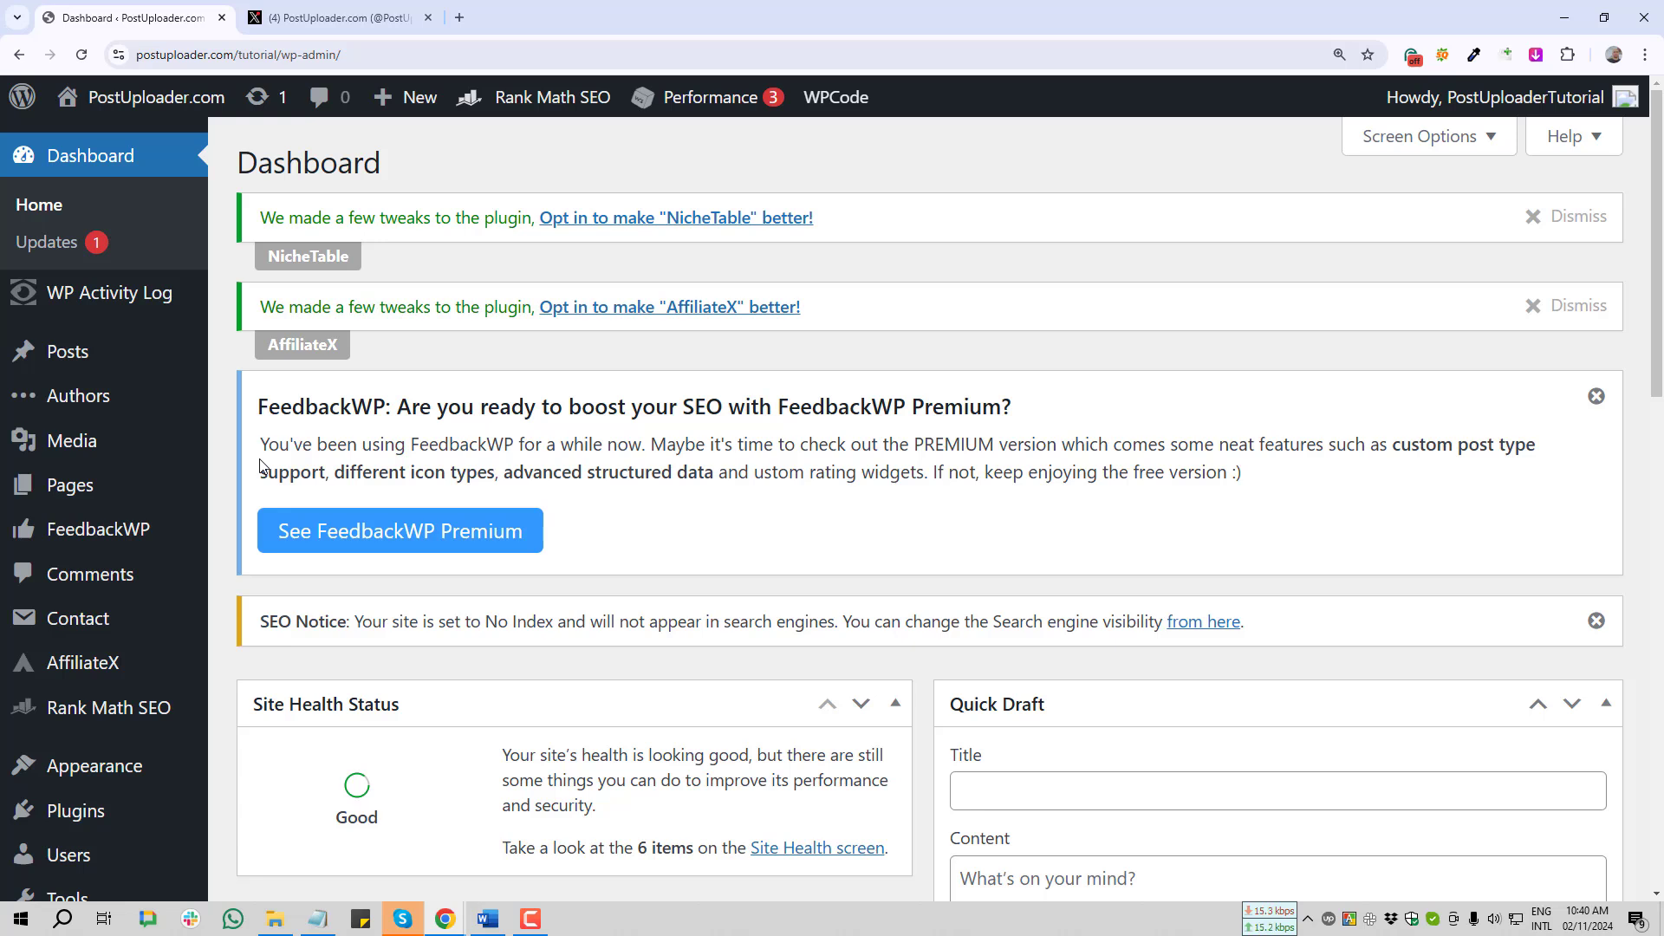
# - Open the draft "Its a test post" from the list of all posts in the block editor
pyautogui.moveTo(264, 364)
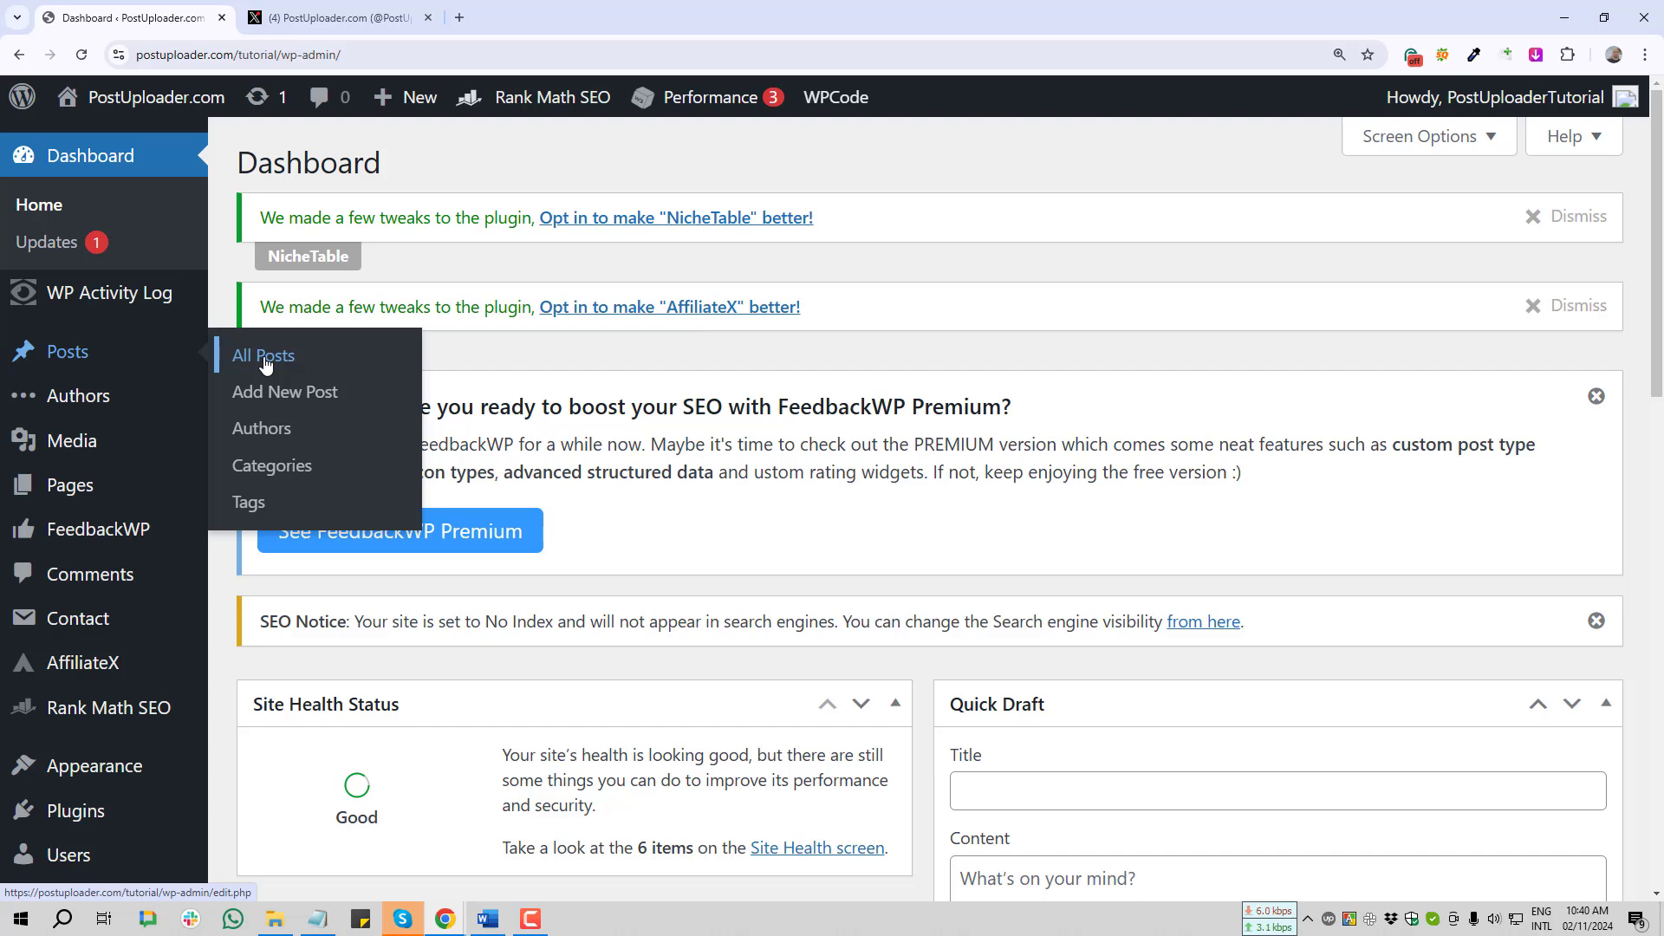
pyautogui.click(267, 364)
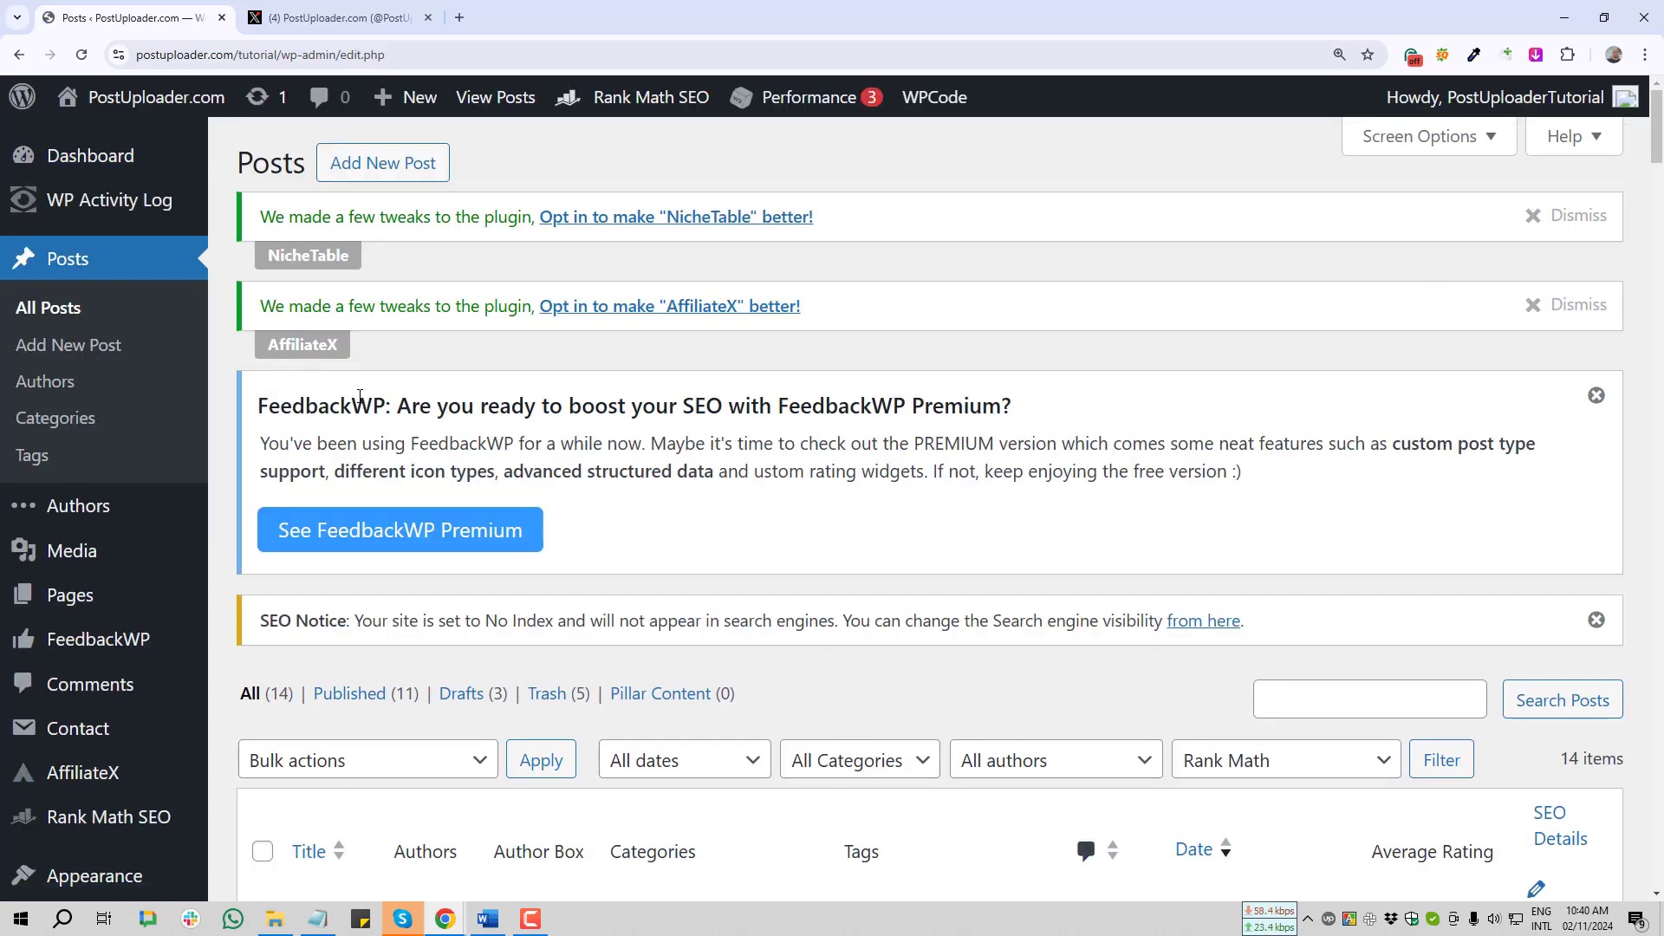
pyautogui.scroll(-6, 359, 396)
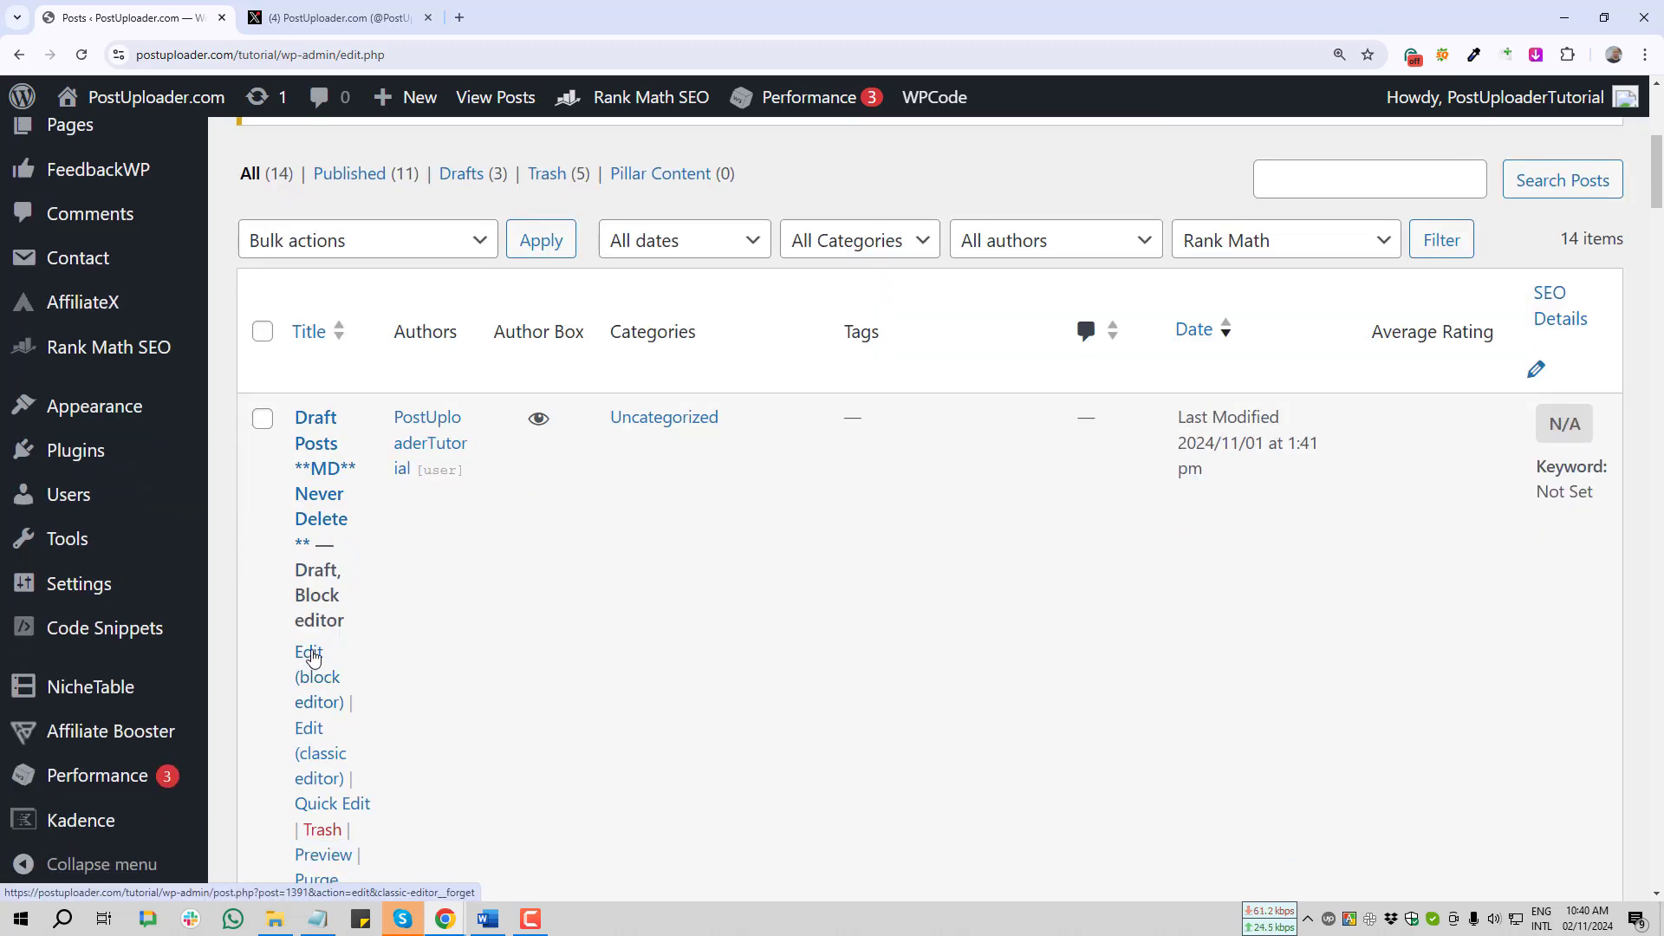
pyautogui.click(314, 657)
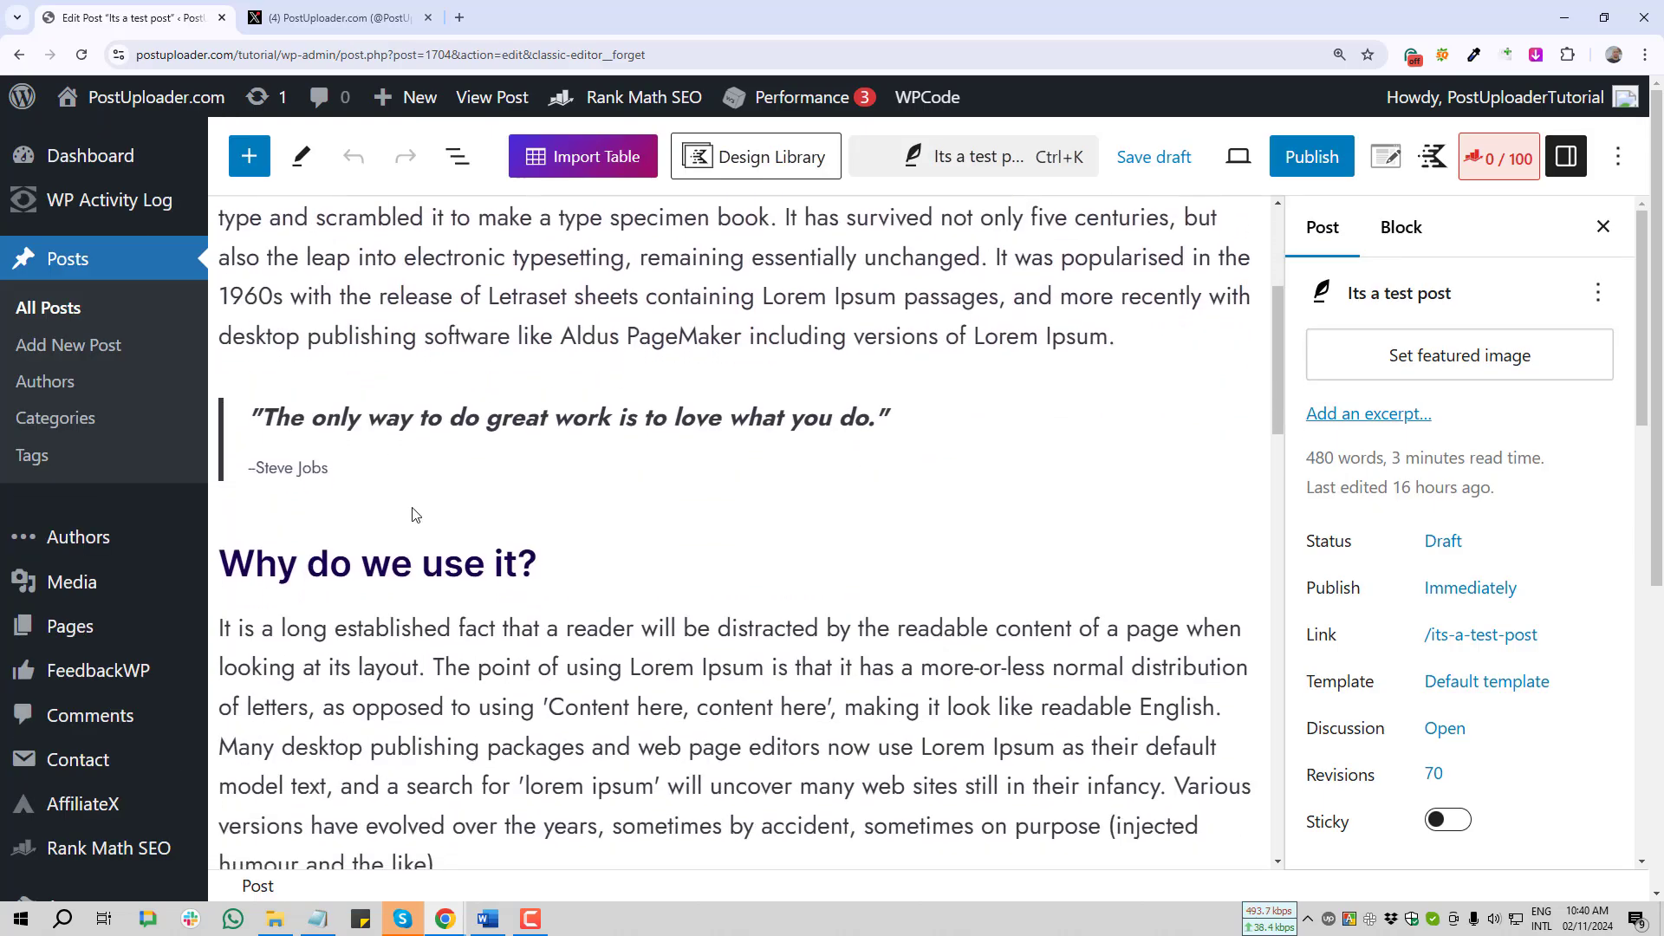
# - Place the insertion point at the end of the paragraph under the heading "Why do we use it?"
pyautogui.click(572, 666)
pyautogui.scroll(-3, 572, 666)
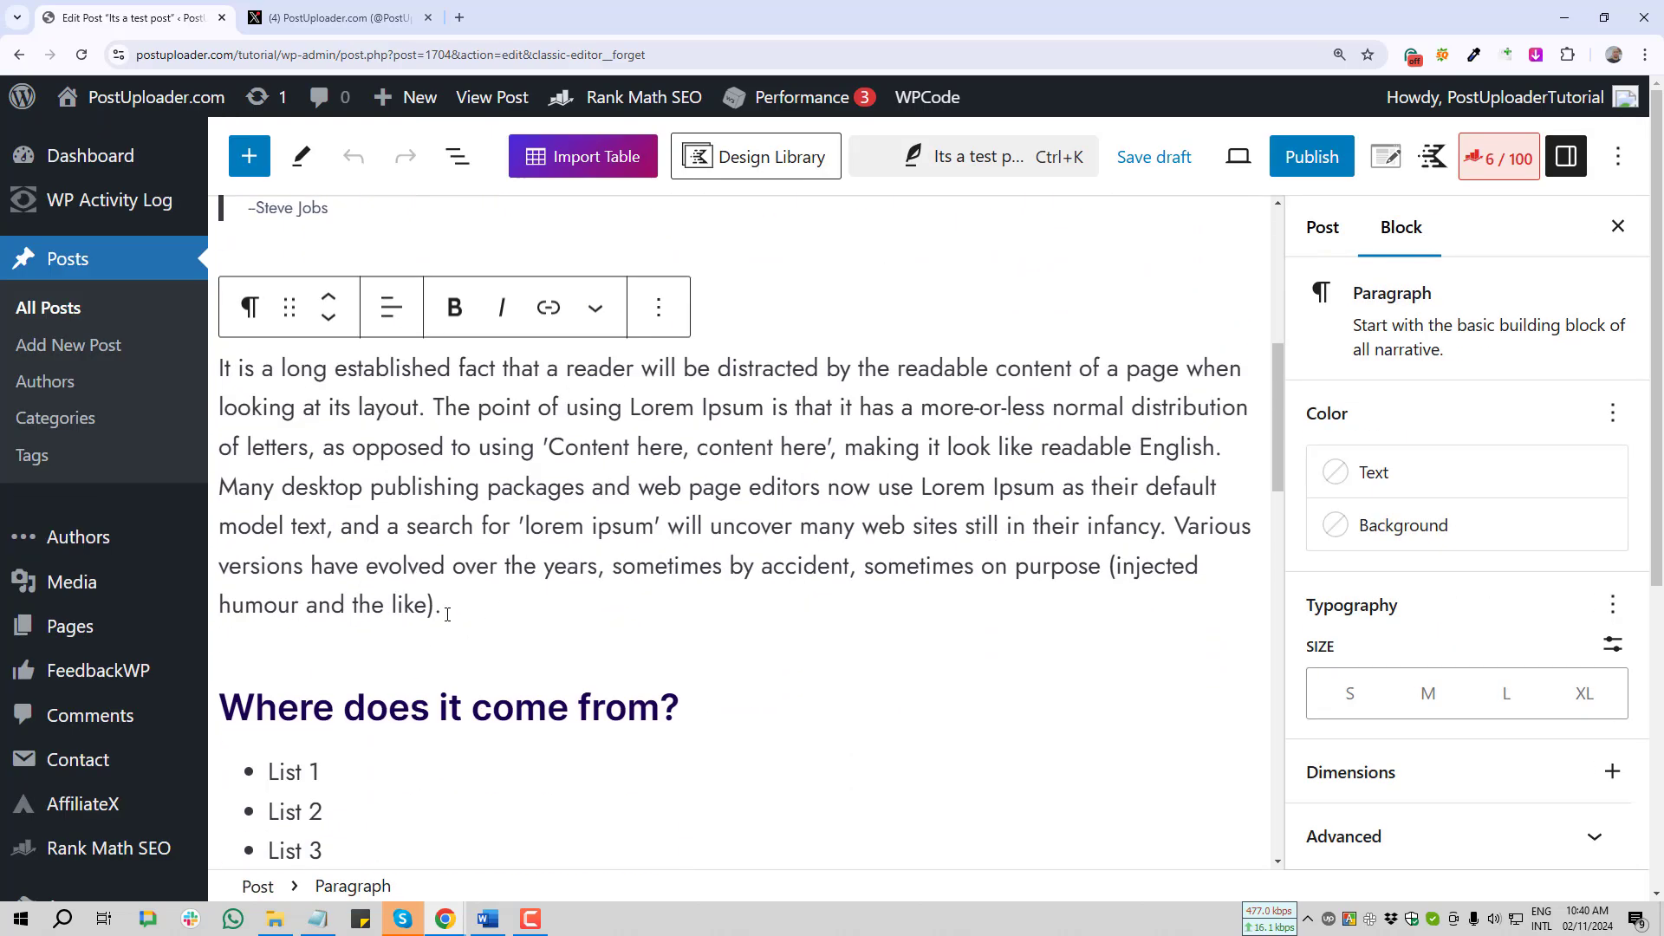
pyautogui.tripleClick(271, 706)
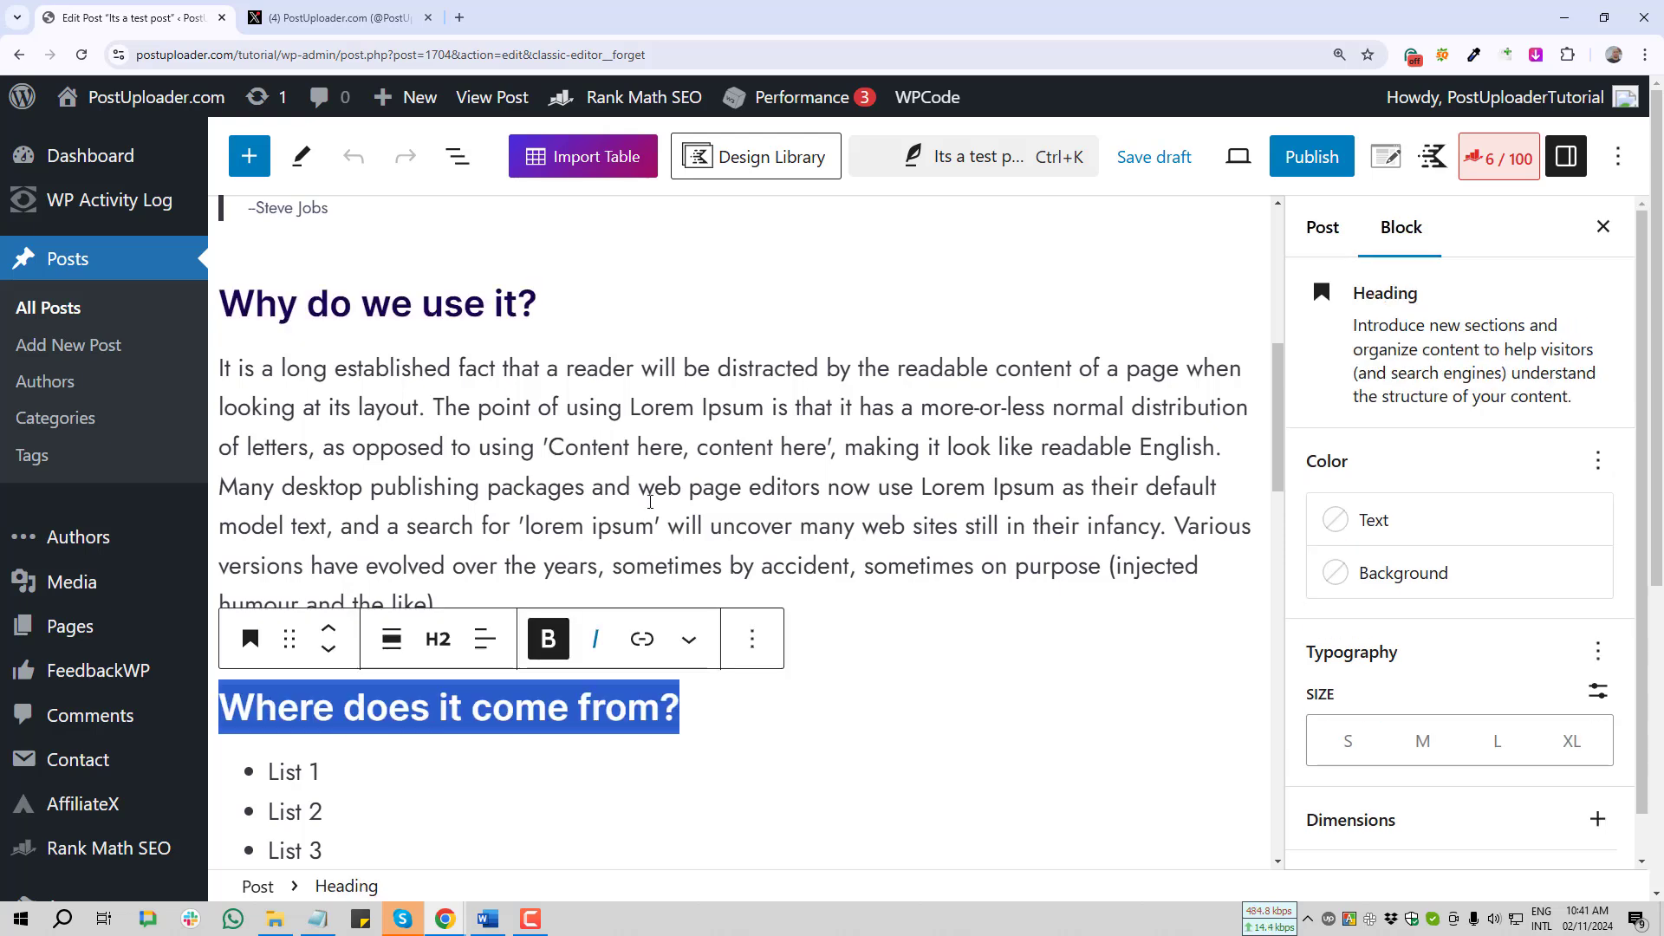
pyautogui.click(652, 490)
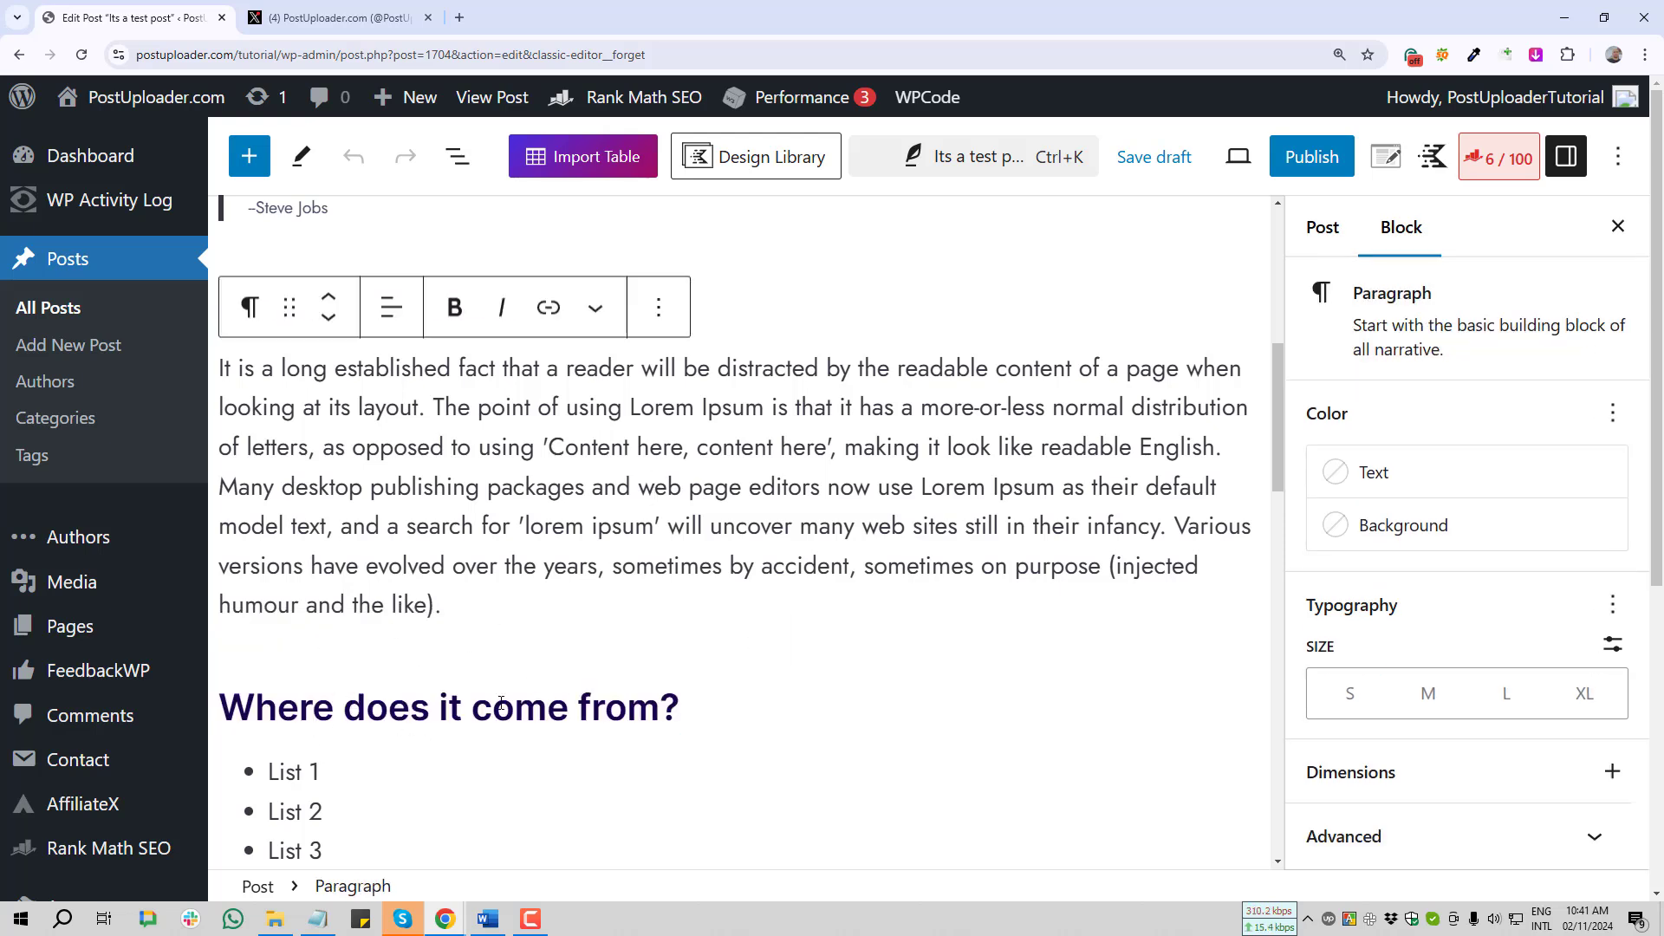
pyautogui.click(469, 609)
# - Switch to the PostUploader.com profile on X and find the "Level up your WordPress skills!" post
pyautogui.click(332, 18)
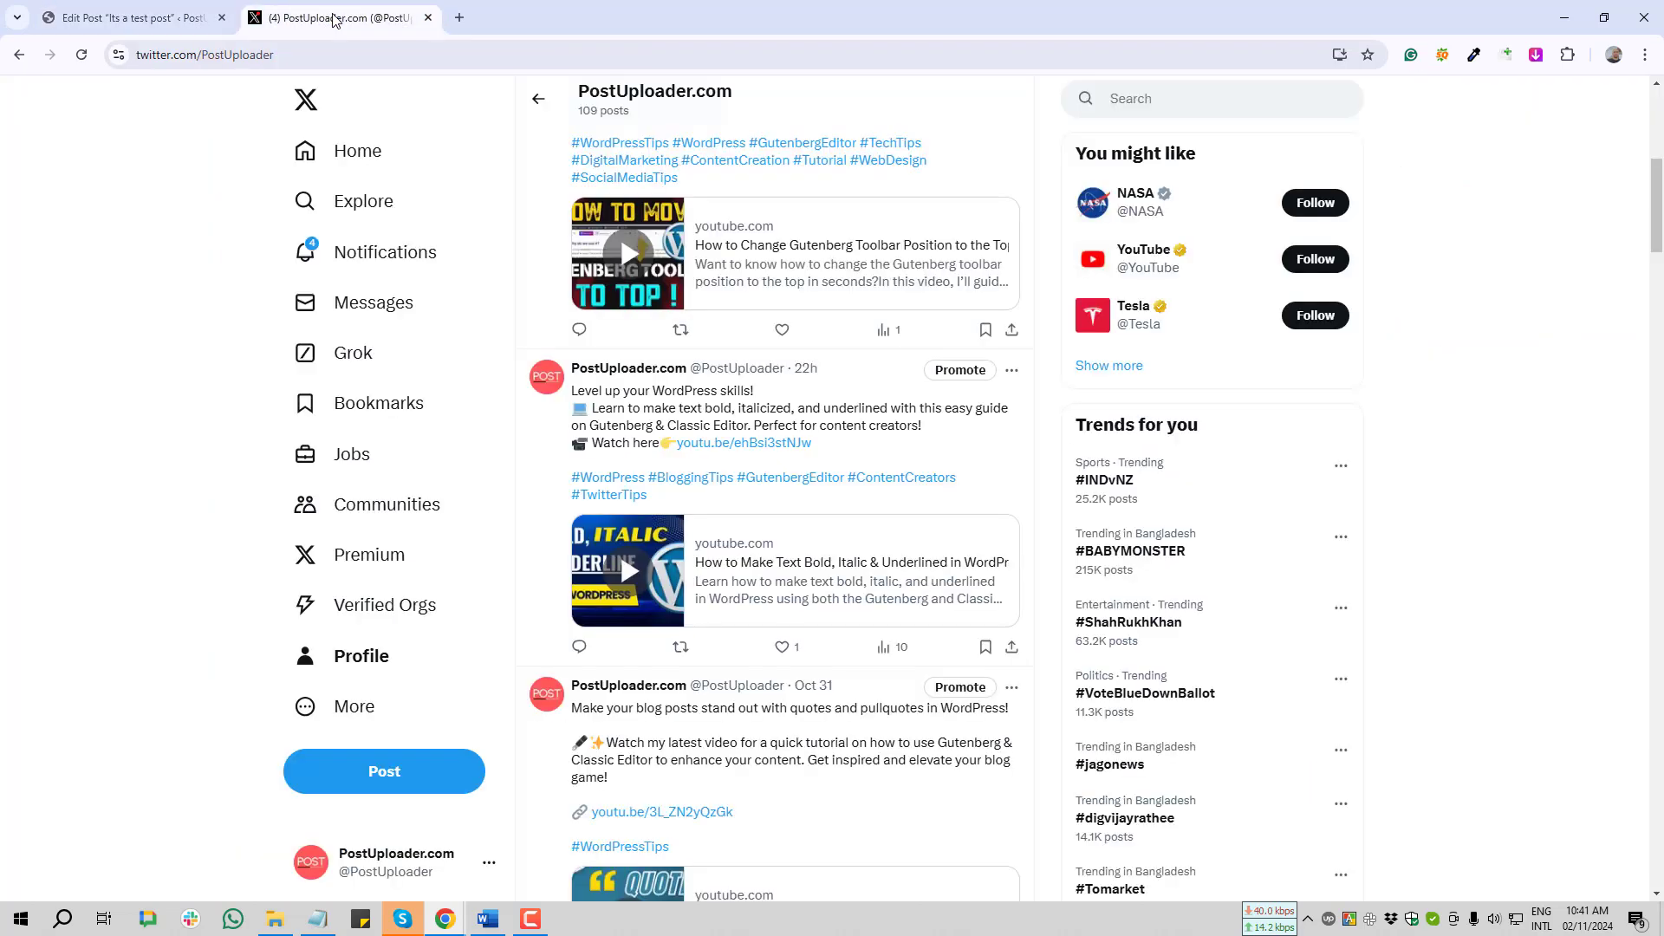
pyautogui.scroll(-9, 431, 333)
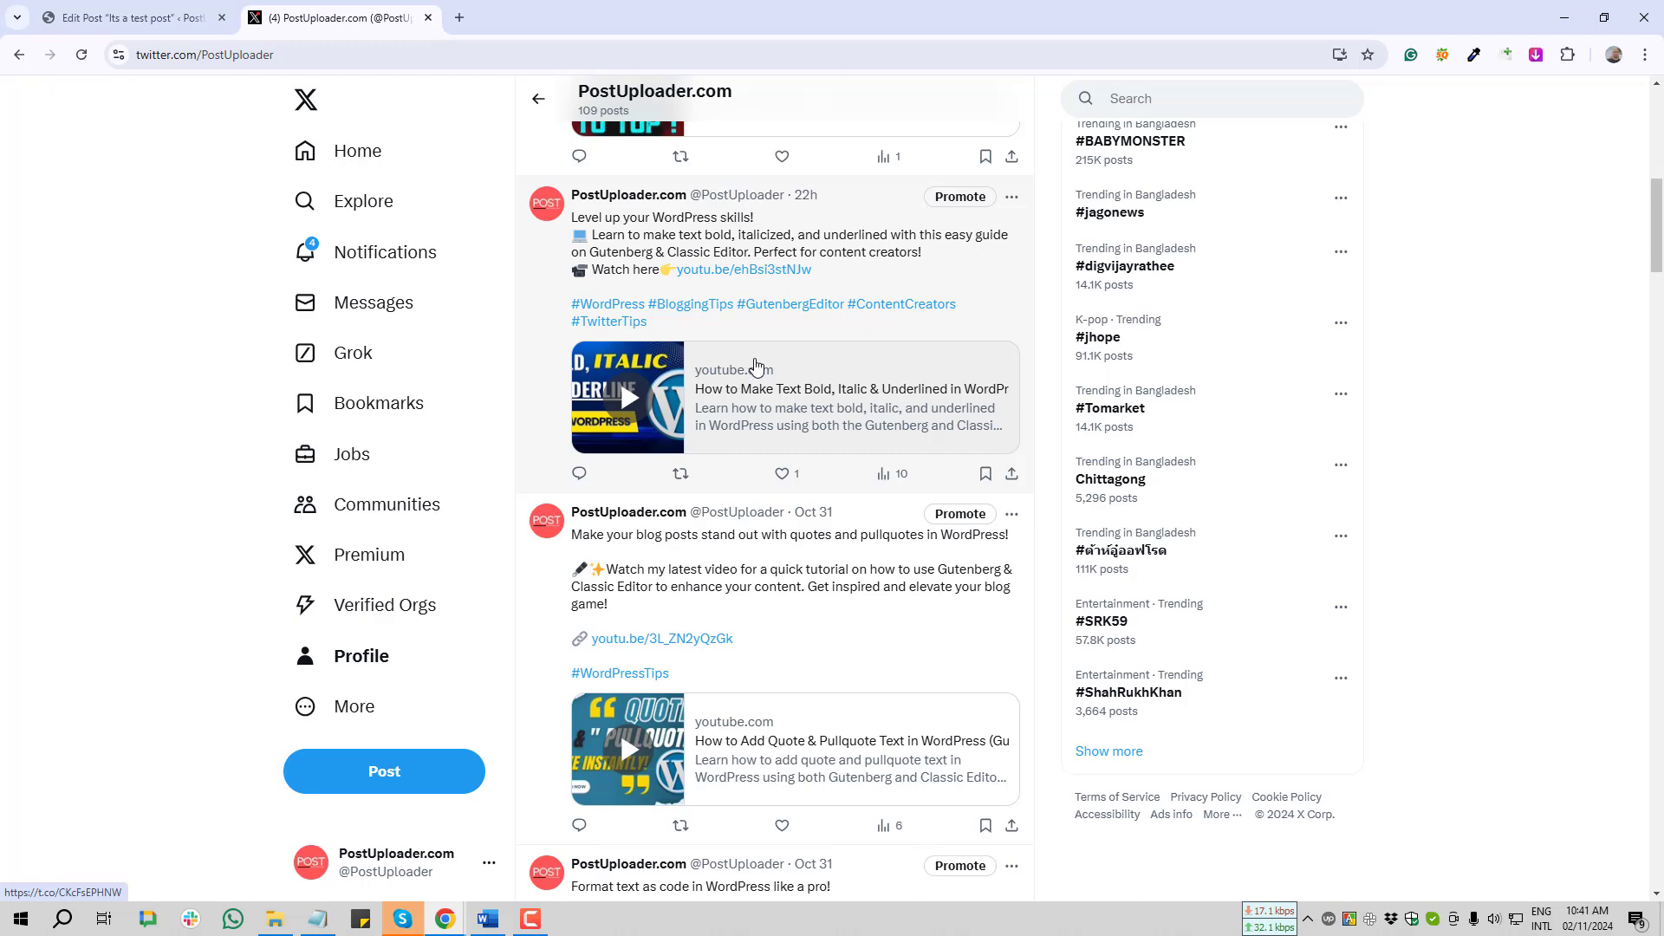
pyautogui.scroll(5, 772, 382)
pyautogui.scroll(1, 779, 373)
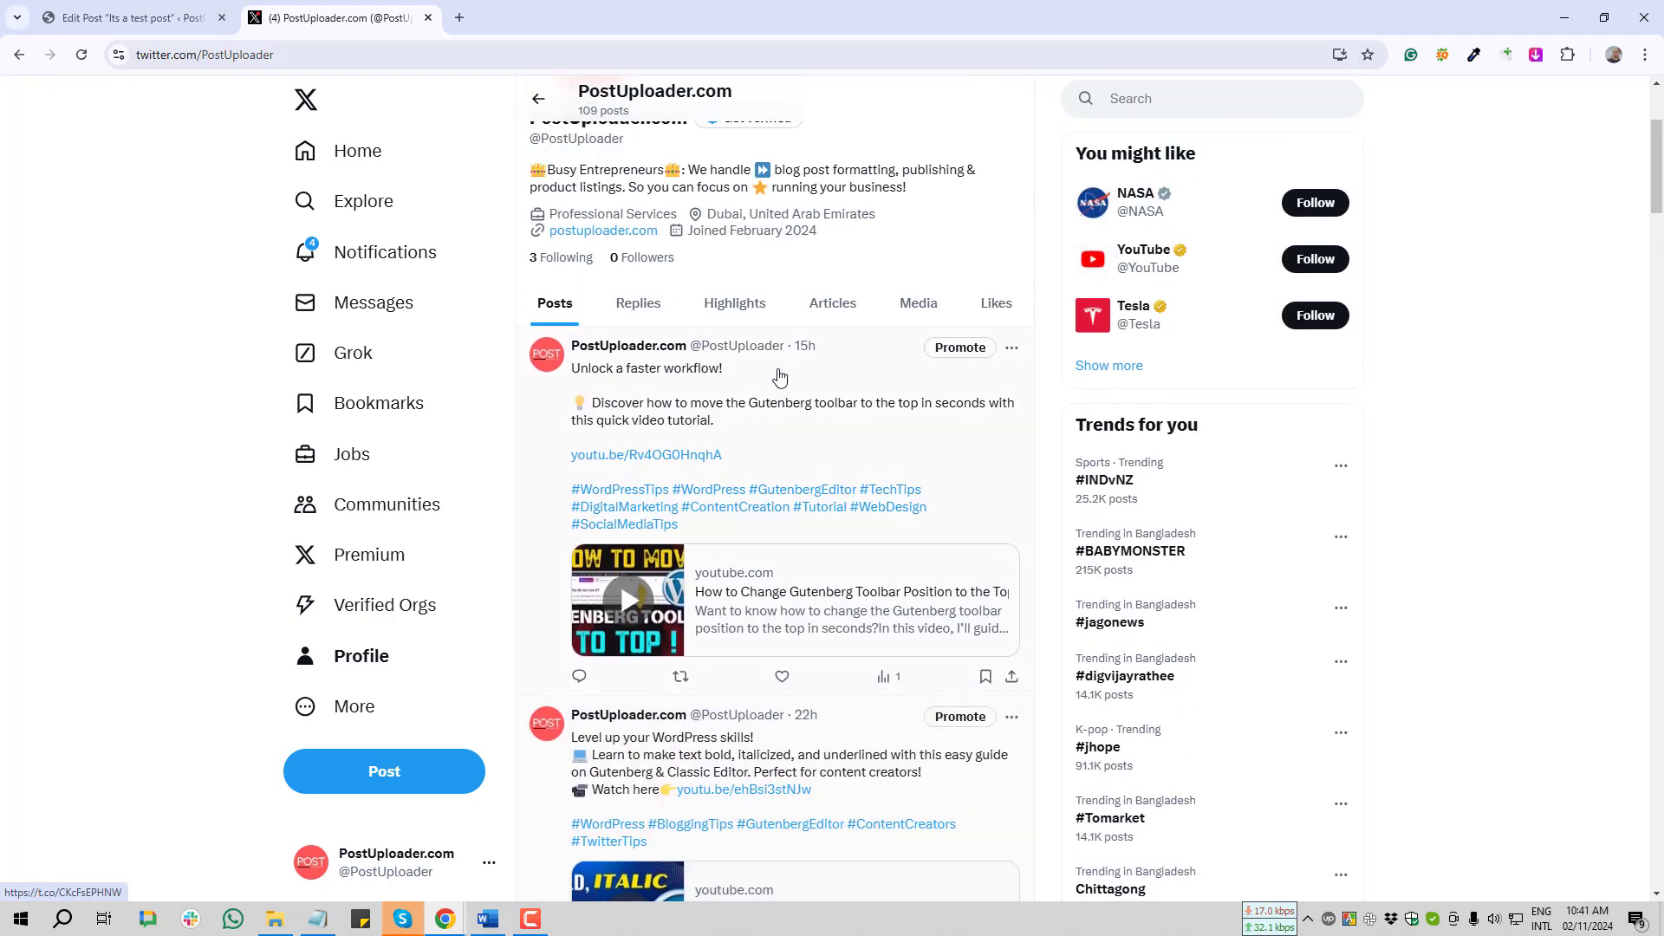
pyautogui.scroll(-3, 843, 413)
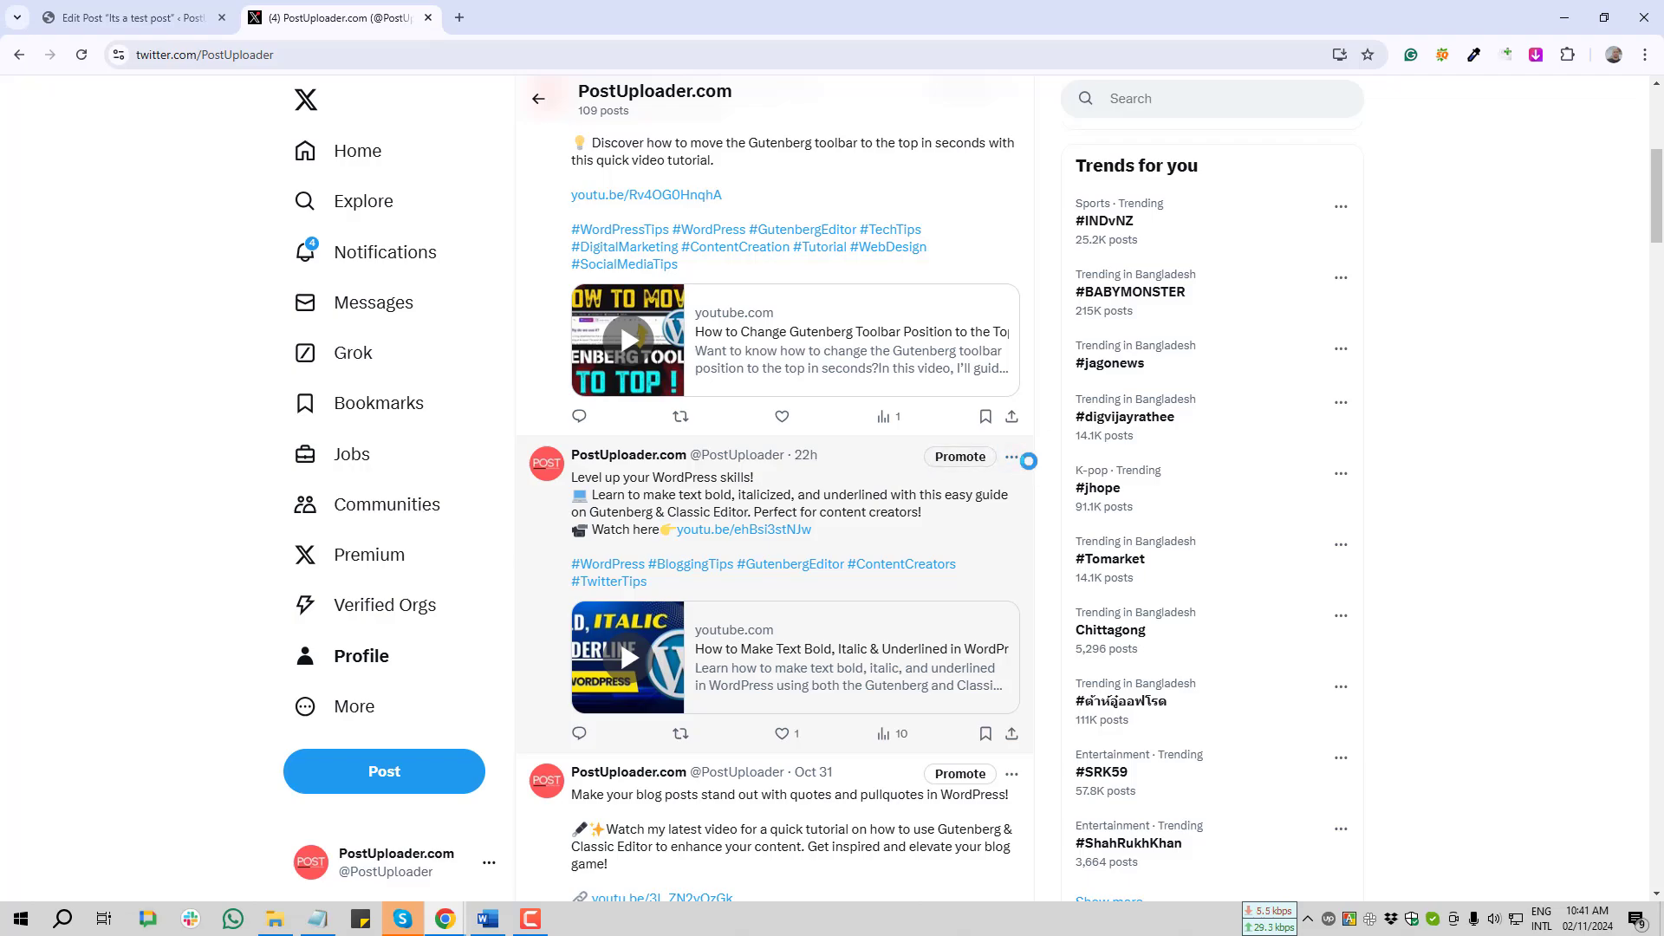
pyautogui.press('Print')
pyautogui.moveTo(673, 372); pyautogui.dragTo(1167, 599)
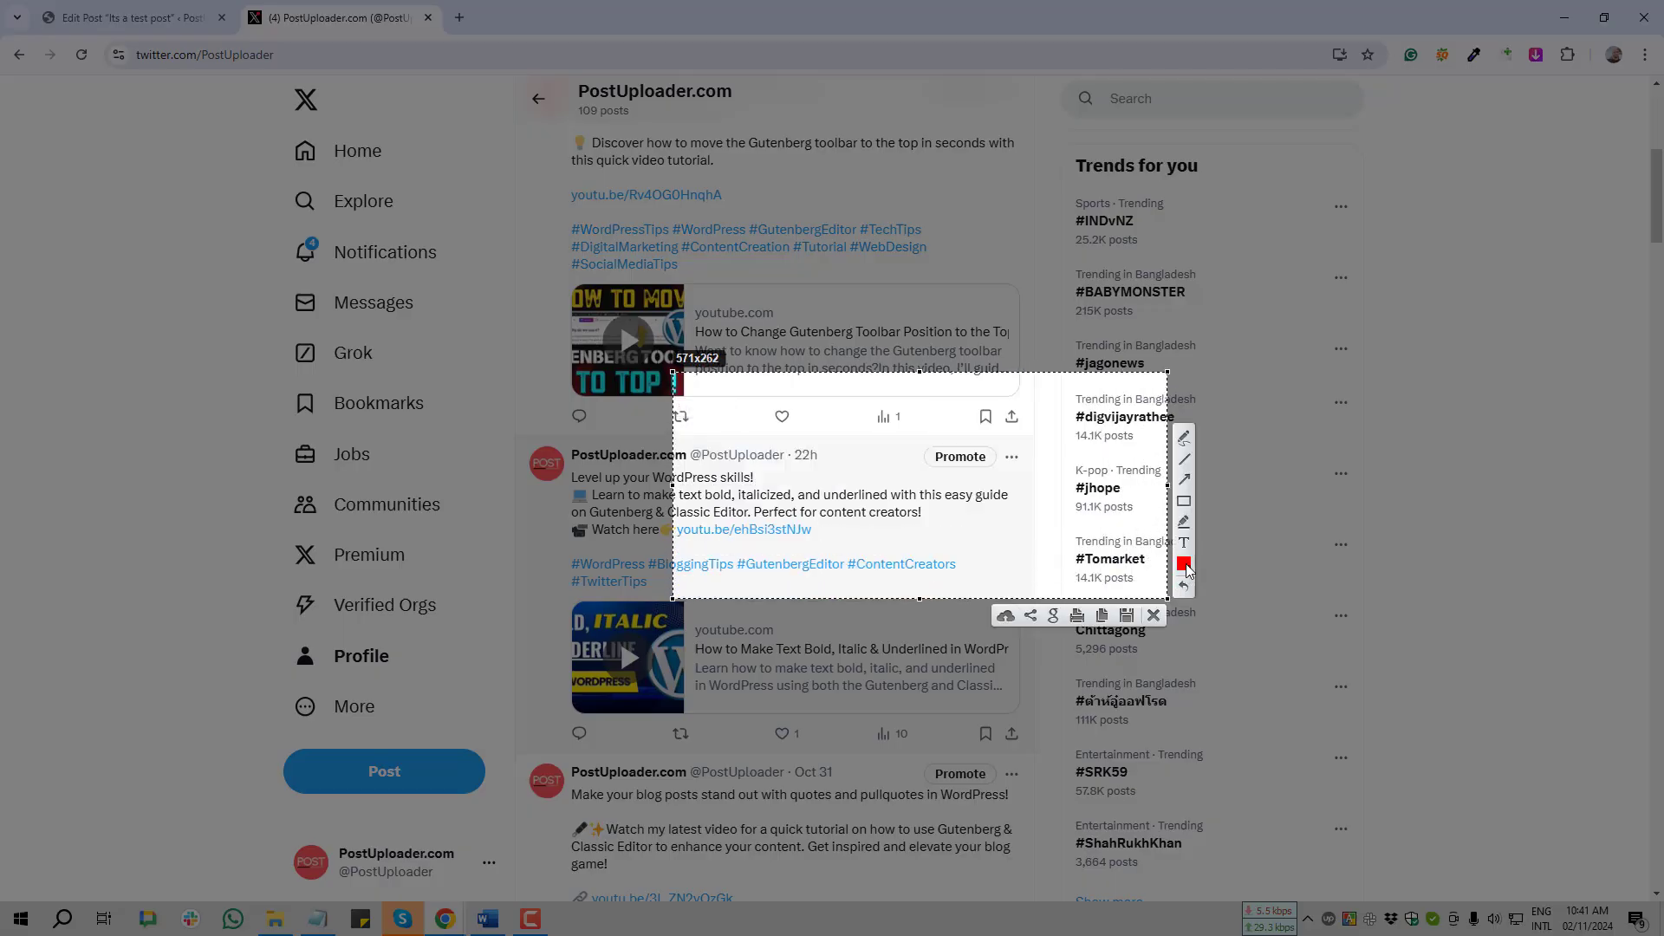
pyautogui.click(1184, 479)
pyautogui.moveTo(1065, 530); pyautogui.dragTo(1017, 471)
pyautogui.click(1150, 615)
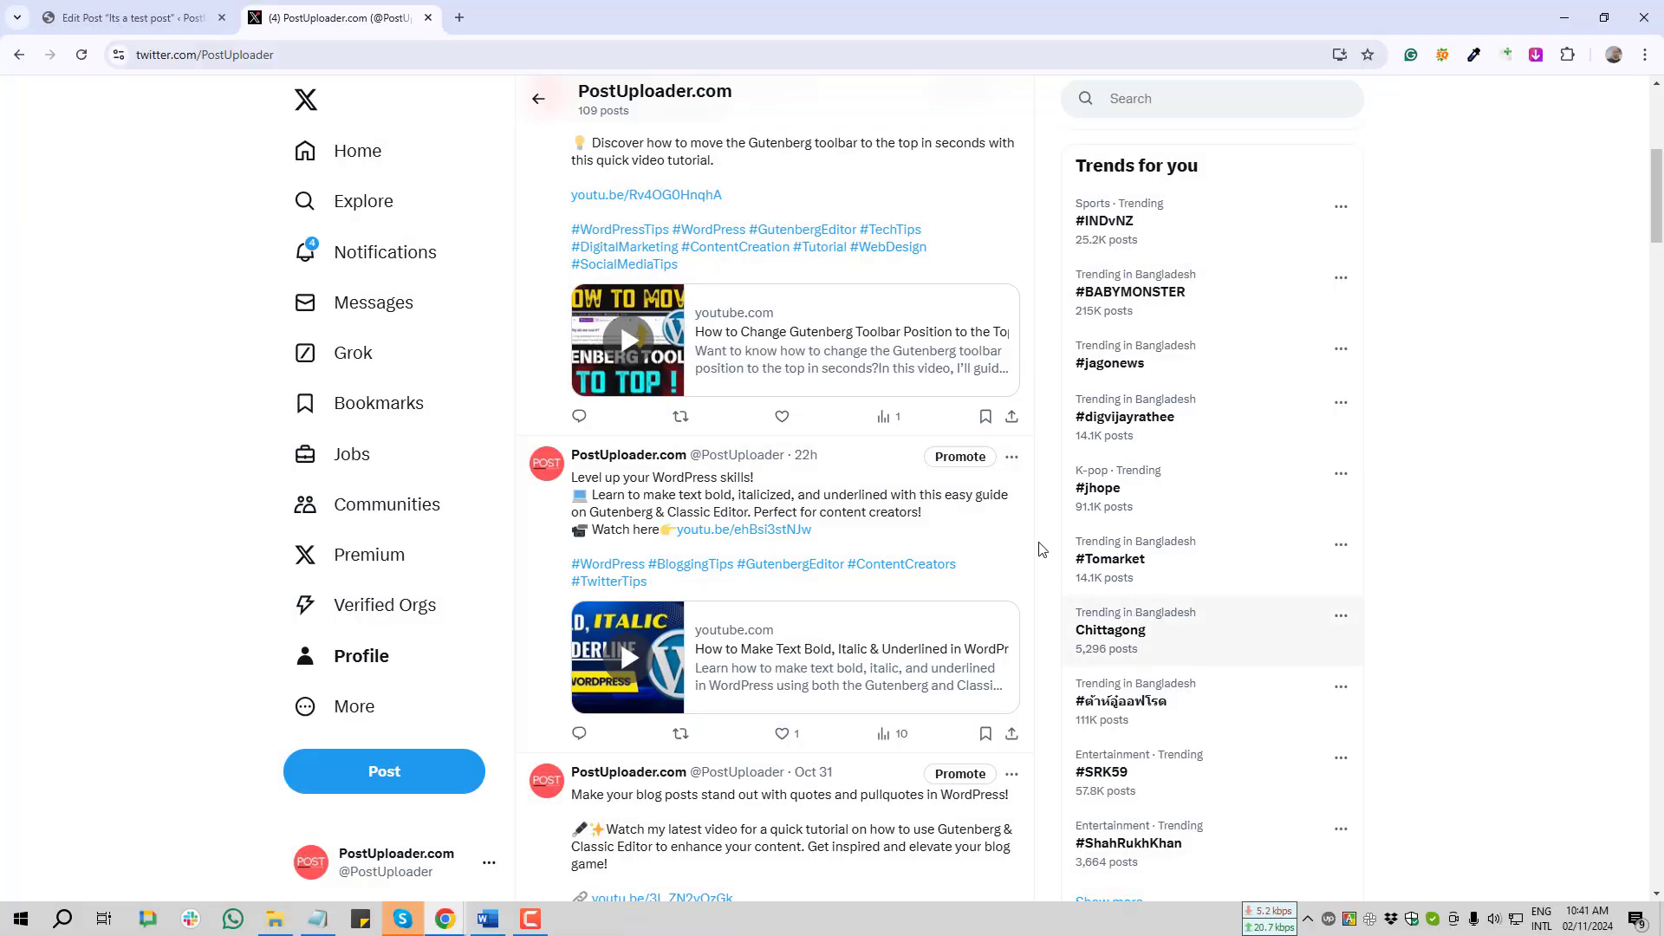
# - Generate the embed code for the "Level up your WordPress skills!" post as an Embedded Post and copy it
pyautogui.click(1011, 457)
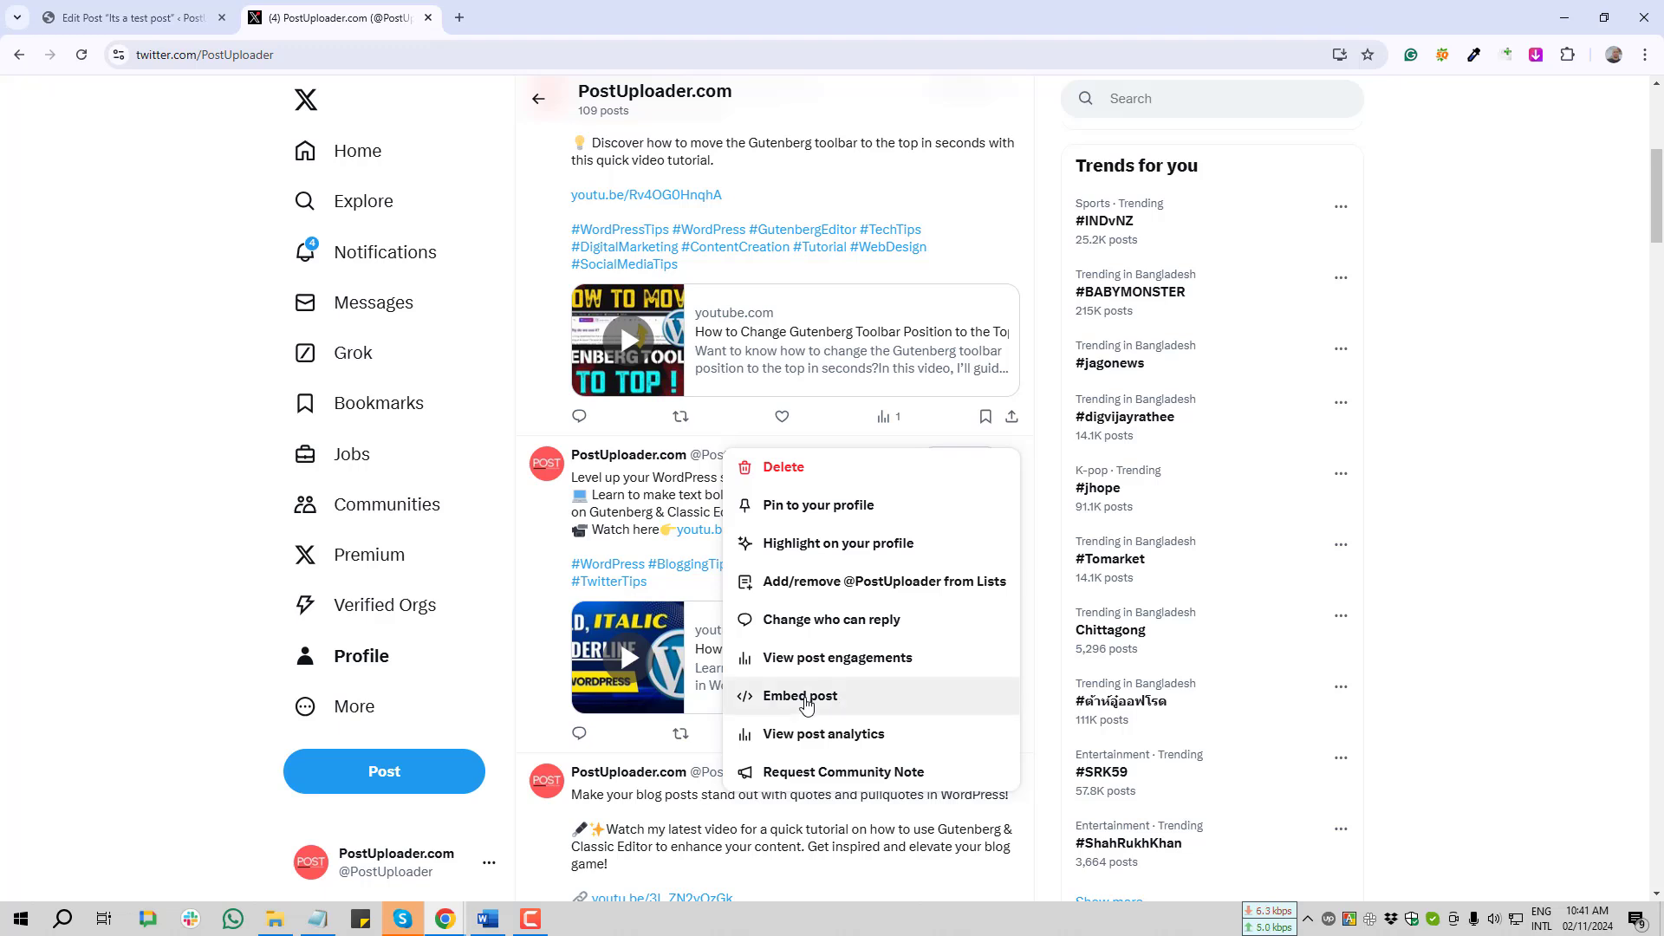
pyautogui.click(804, 697)
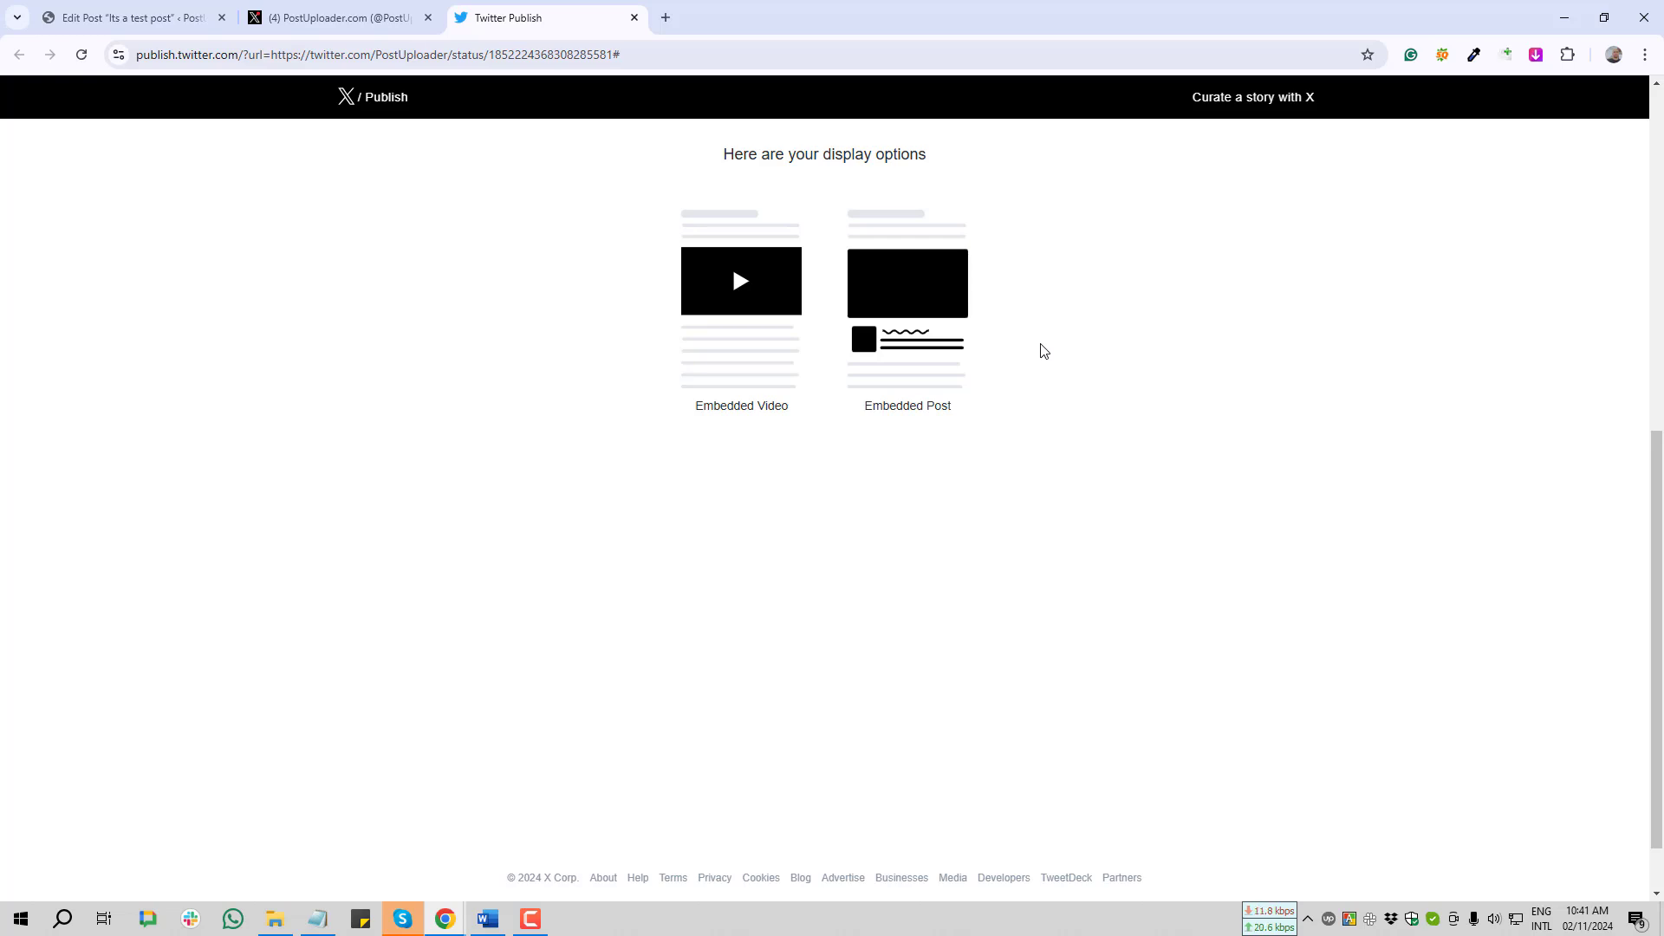
pyautogui.scroll(2, 1044, 350)
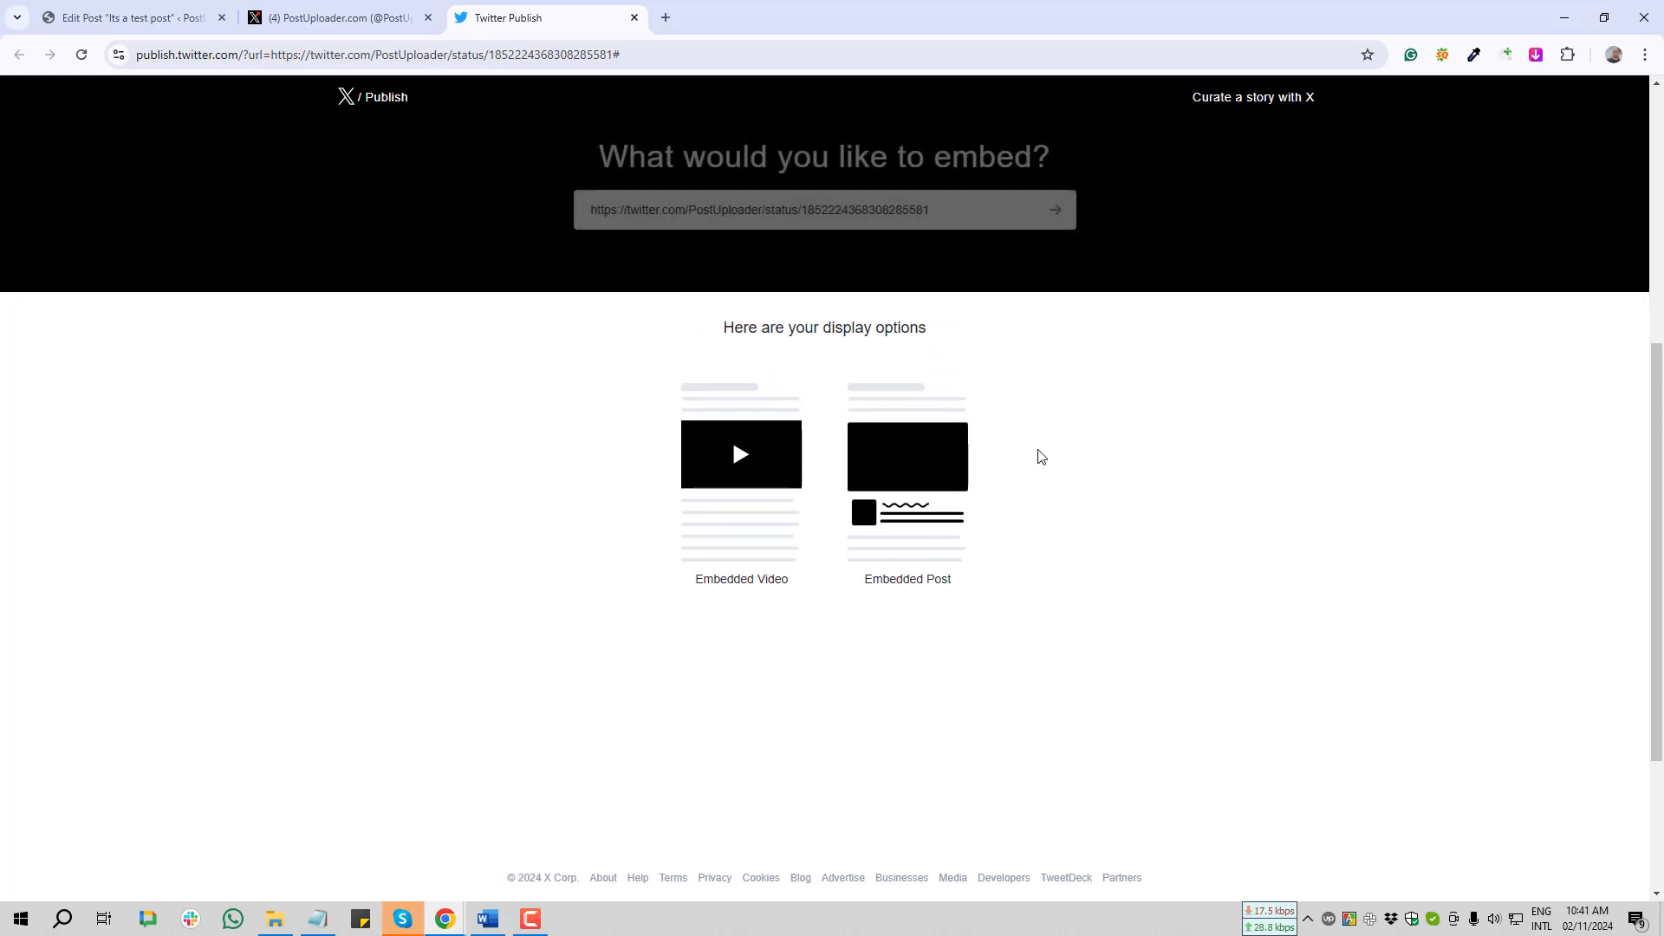
pyautogui.click(923, 548)
pyautogui.click(913, 413)
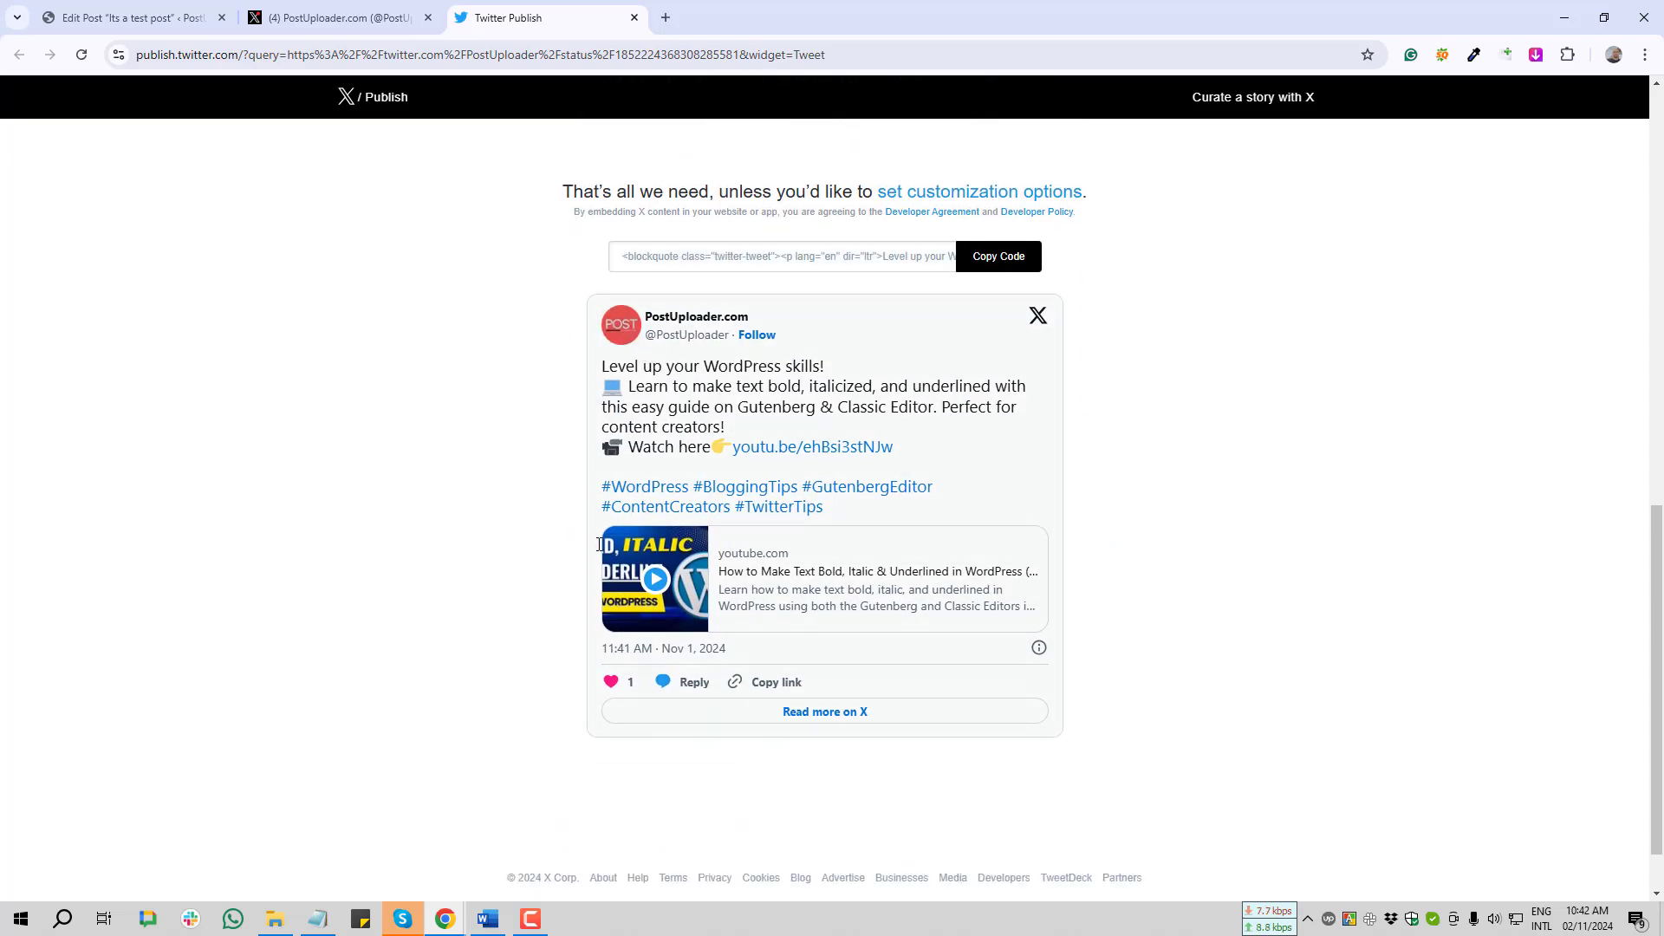
pyautogui.scroll(3, 658, 572)
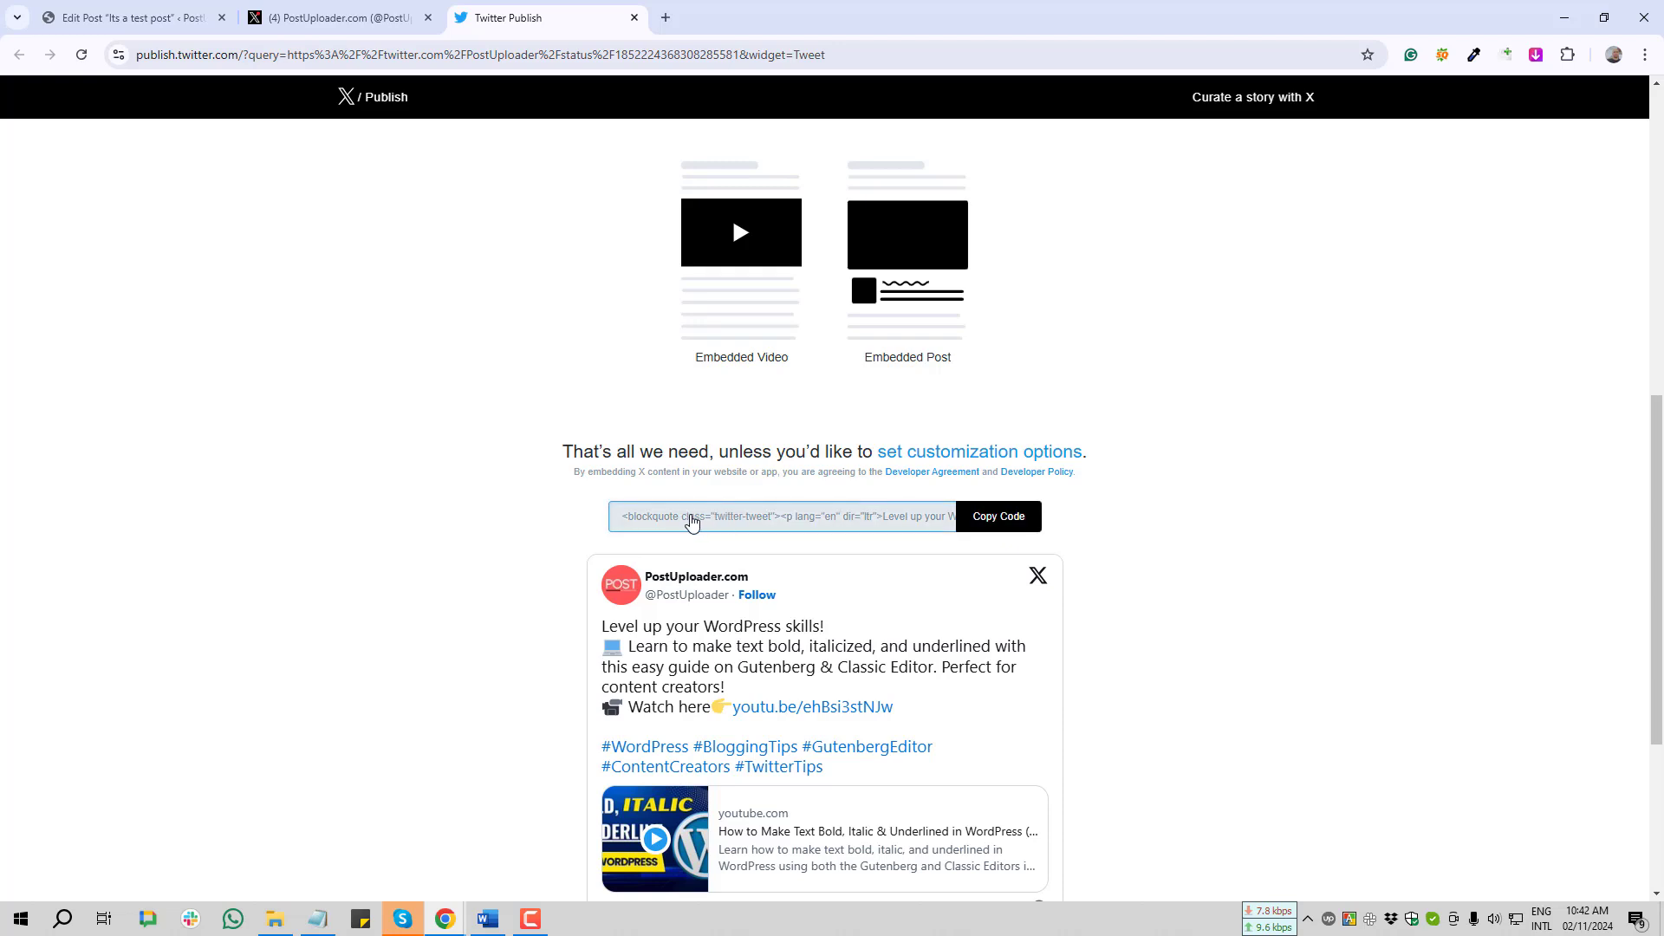
pyautogui.click(1006, 517)
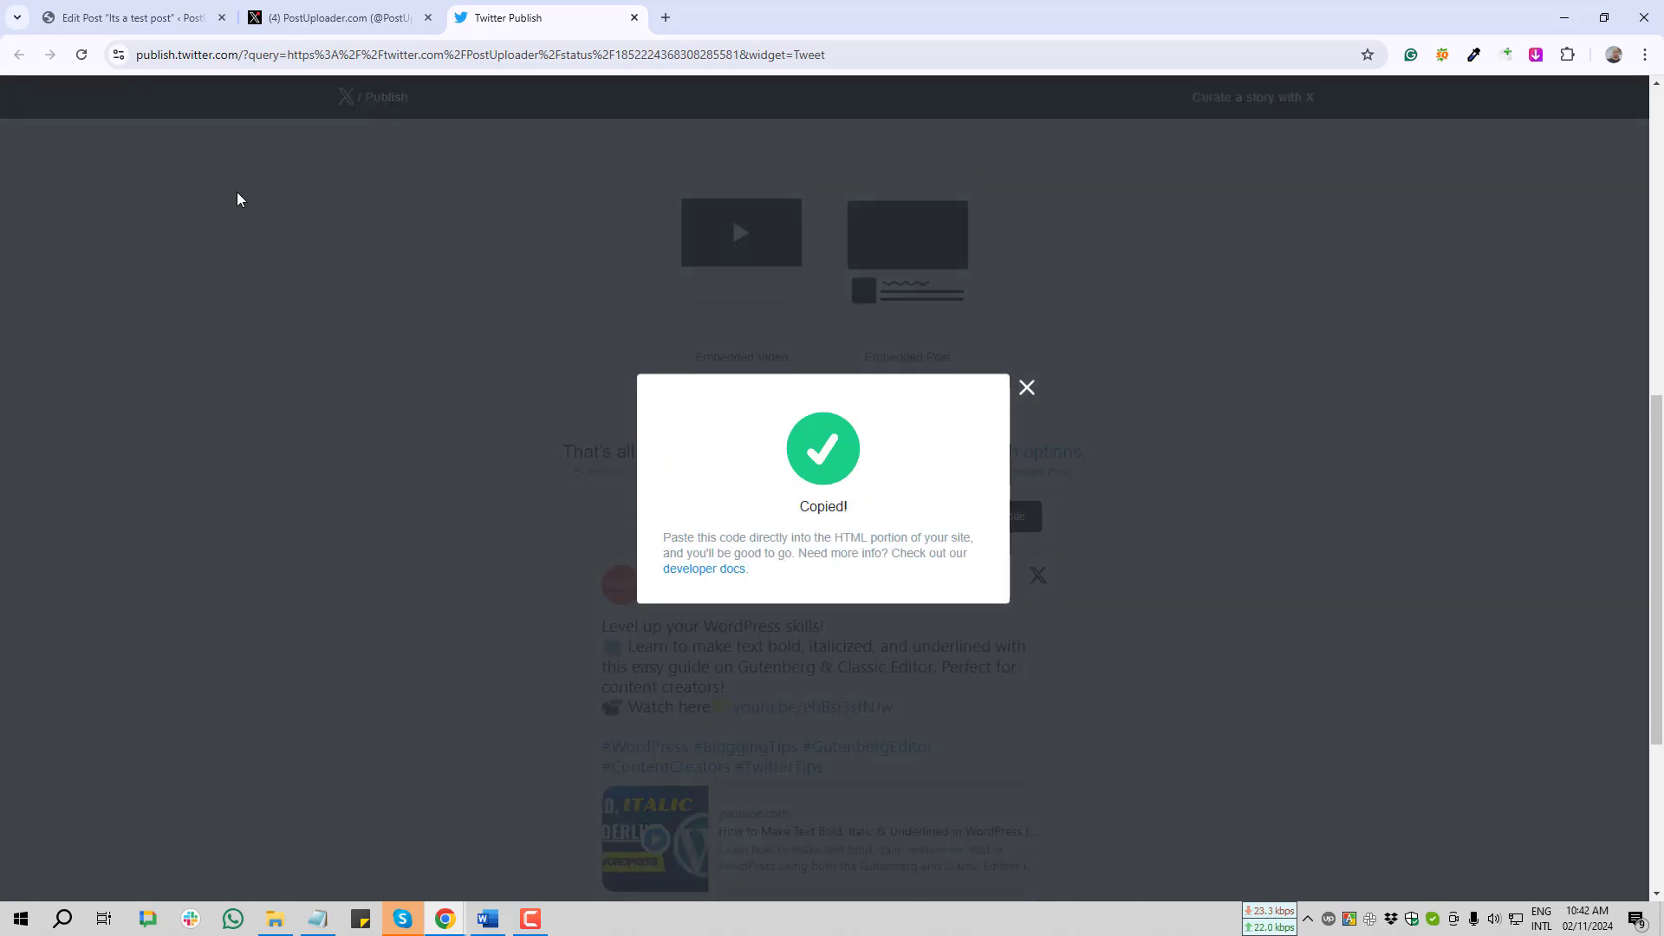
# - Add a Custom HTML block below the "Why do we use it?" paragraph in the WordPress post and paste the copied embed code into it
pyautogui.click(110, 20)
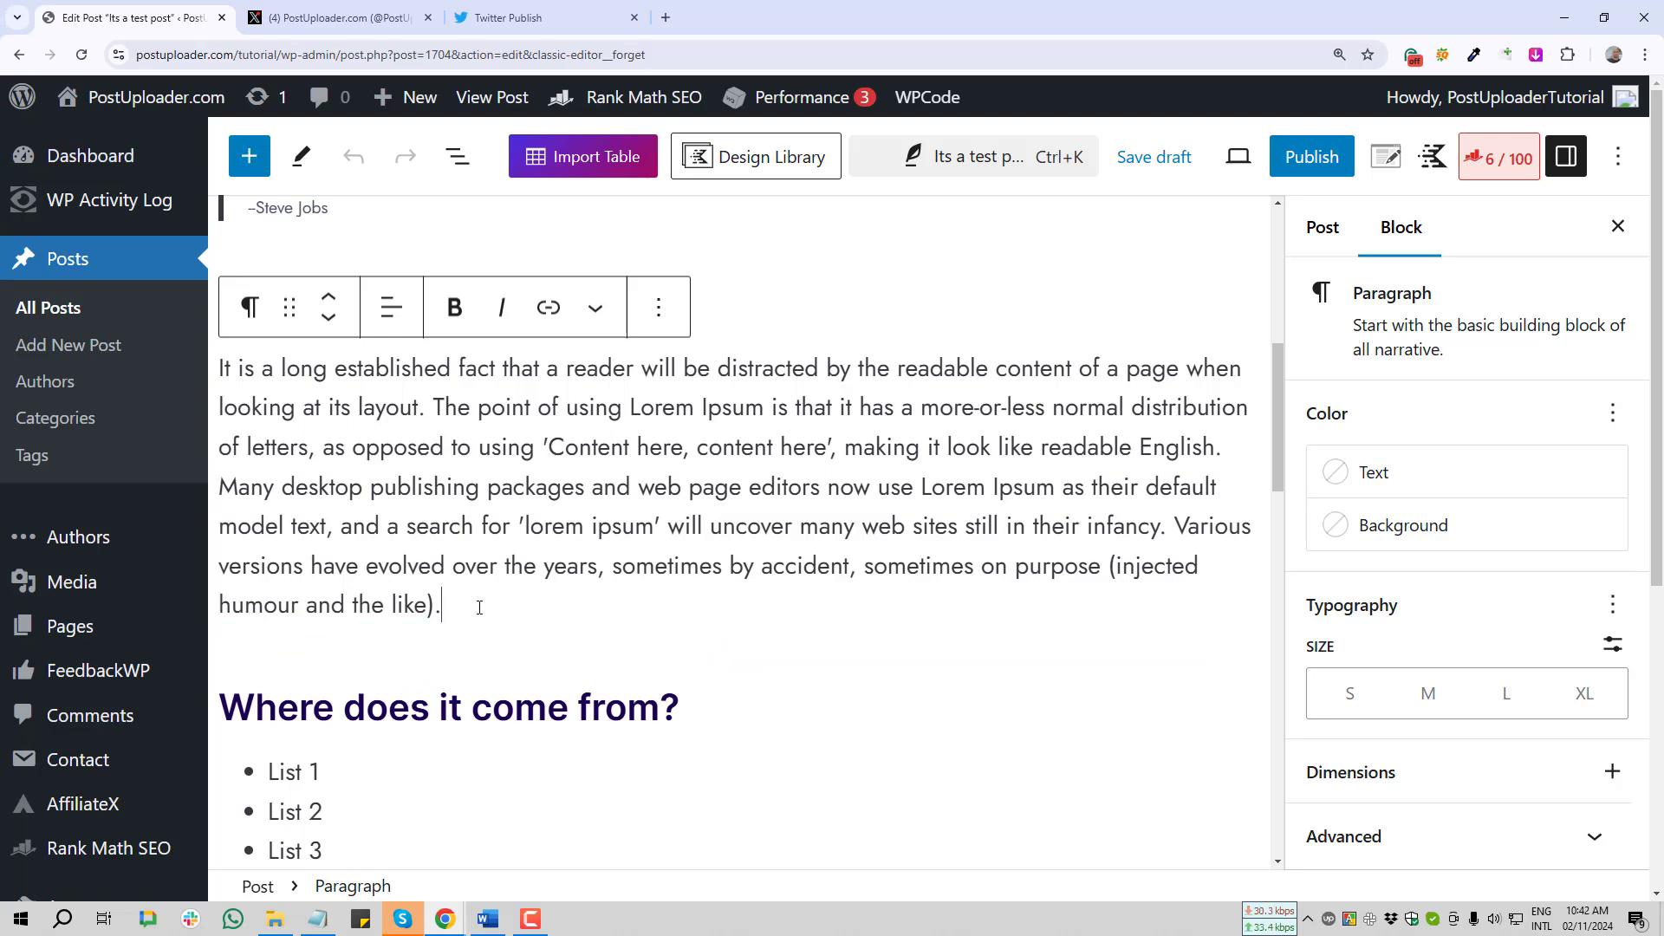
pyautogui.press('Return')
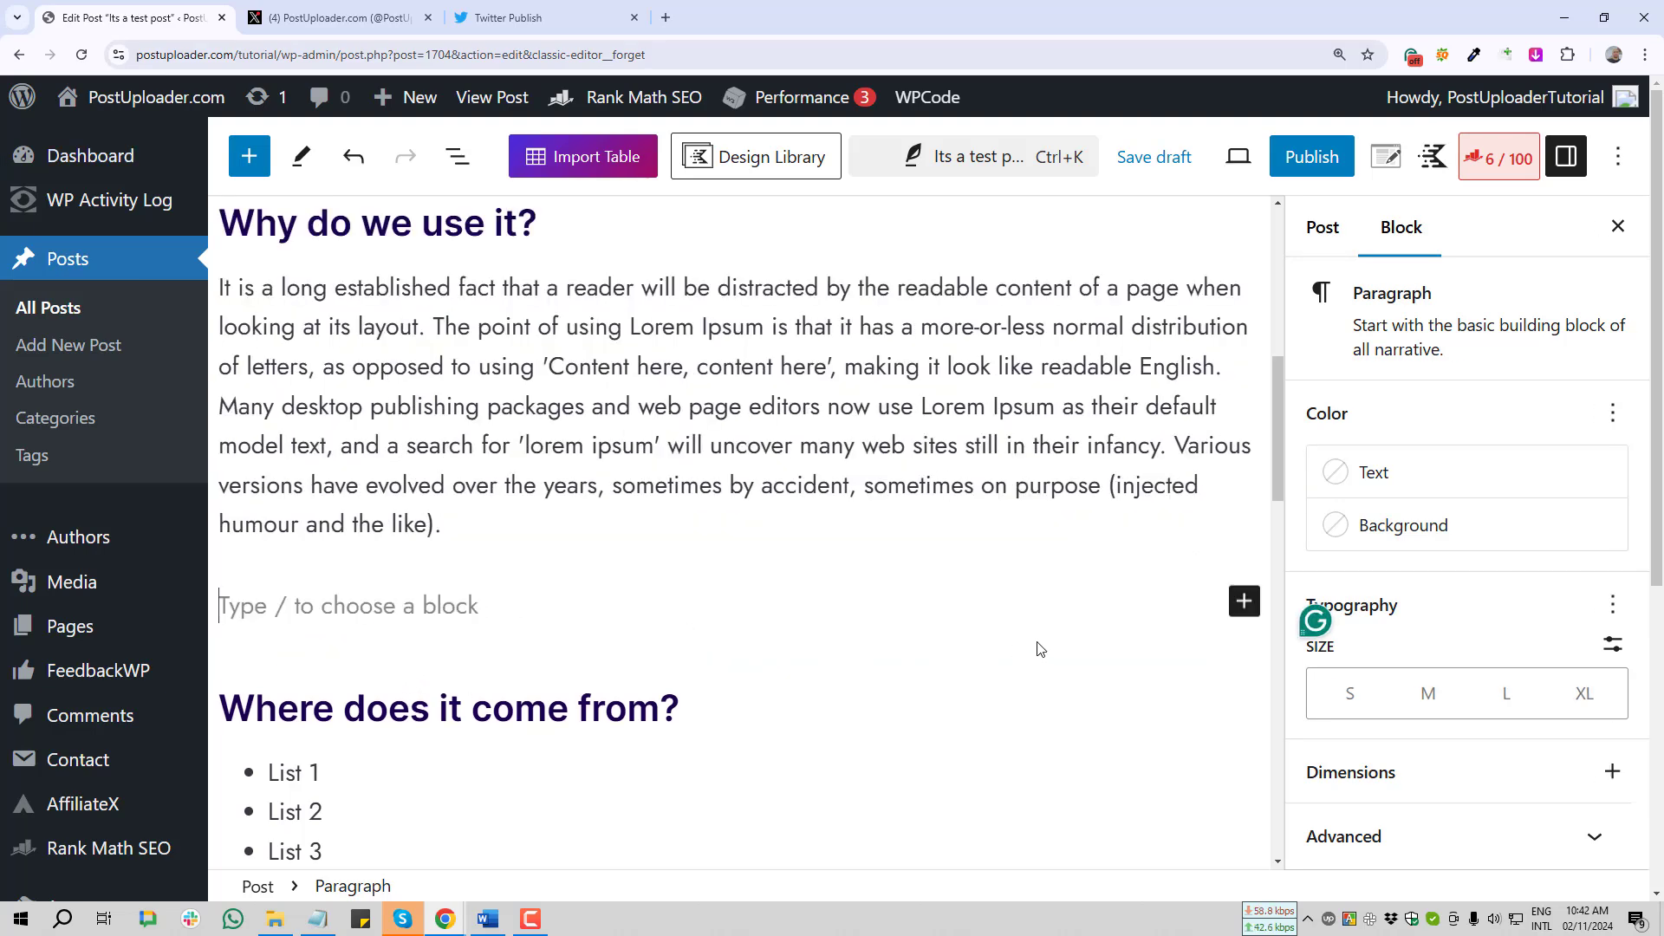
pyautogui.click(1243, 603)
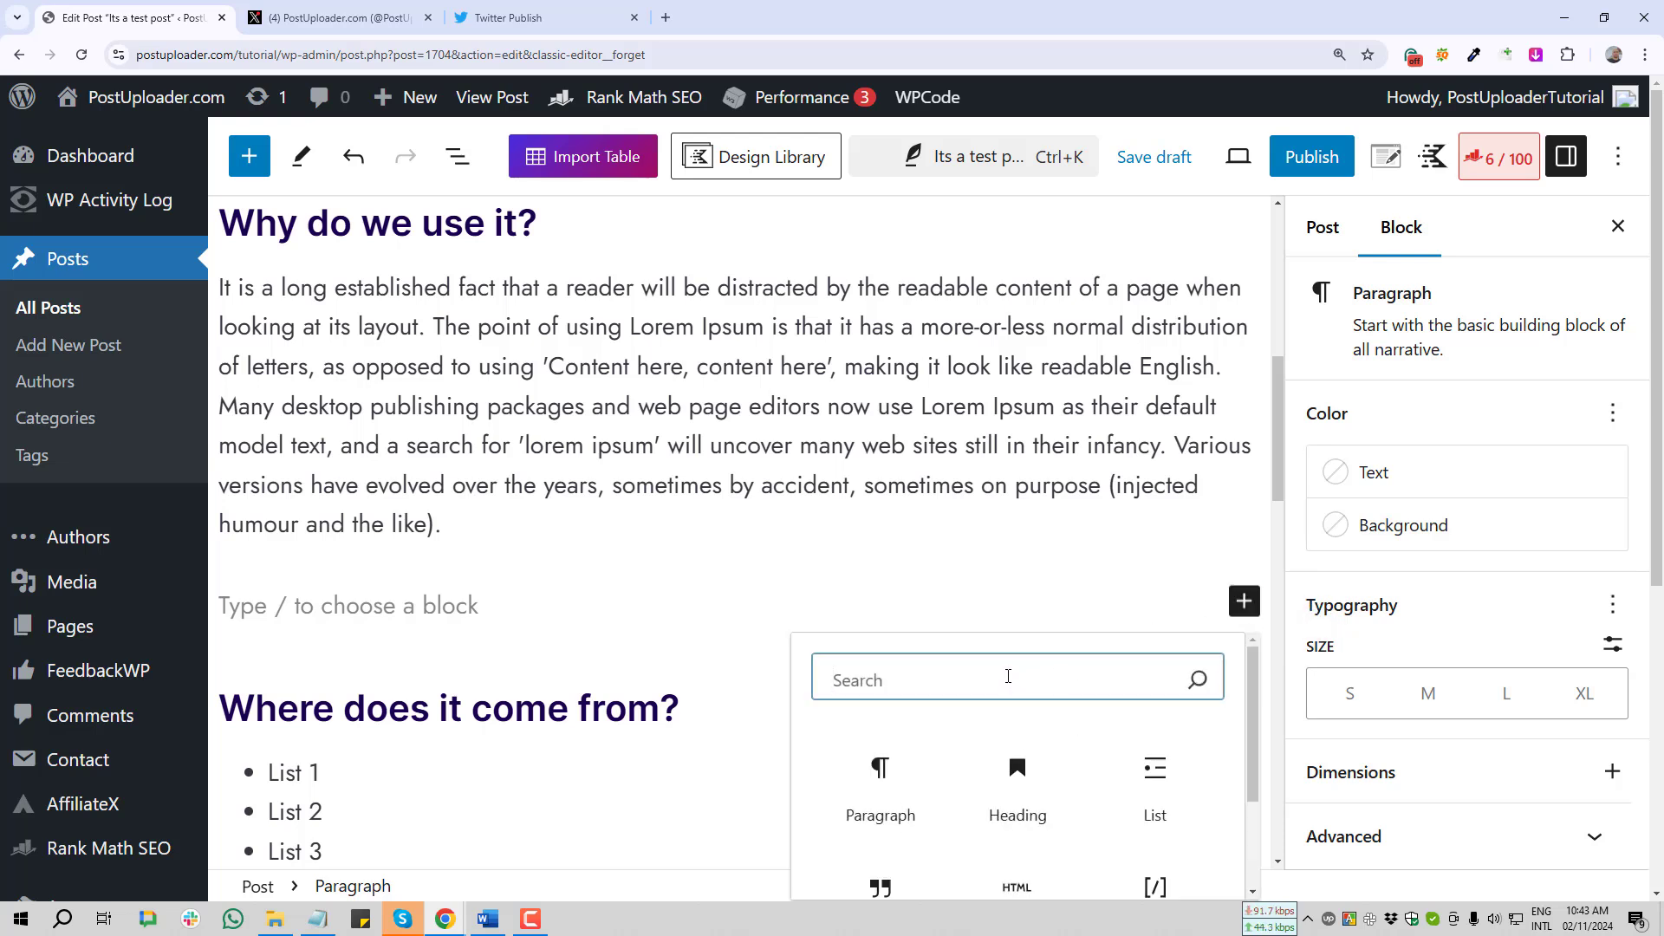
pyautogui.write('custom')
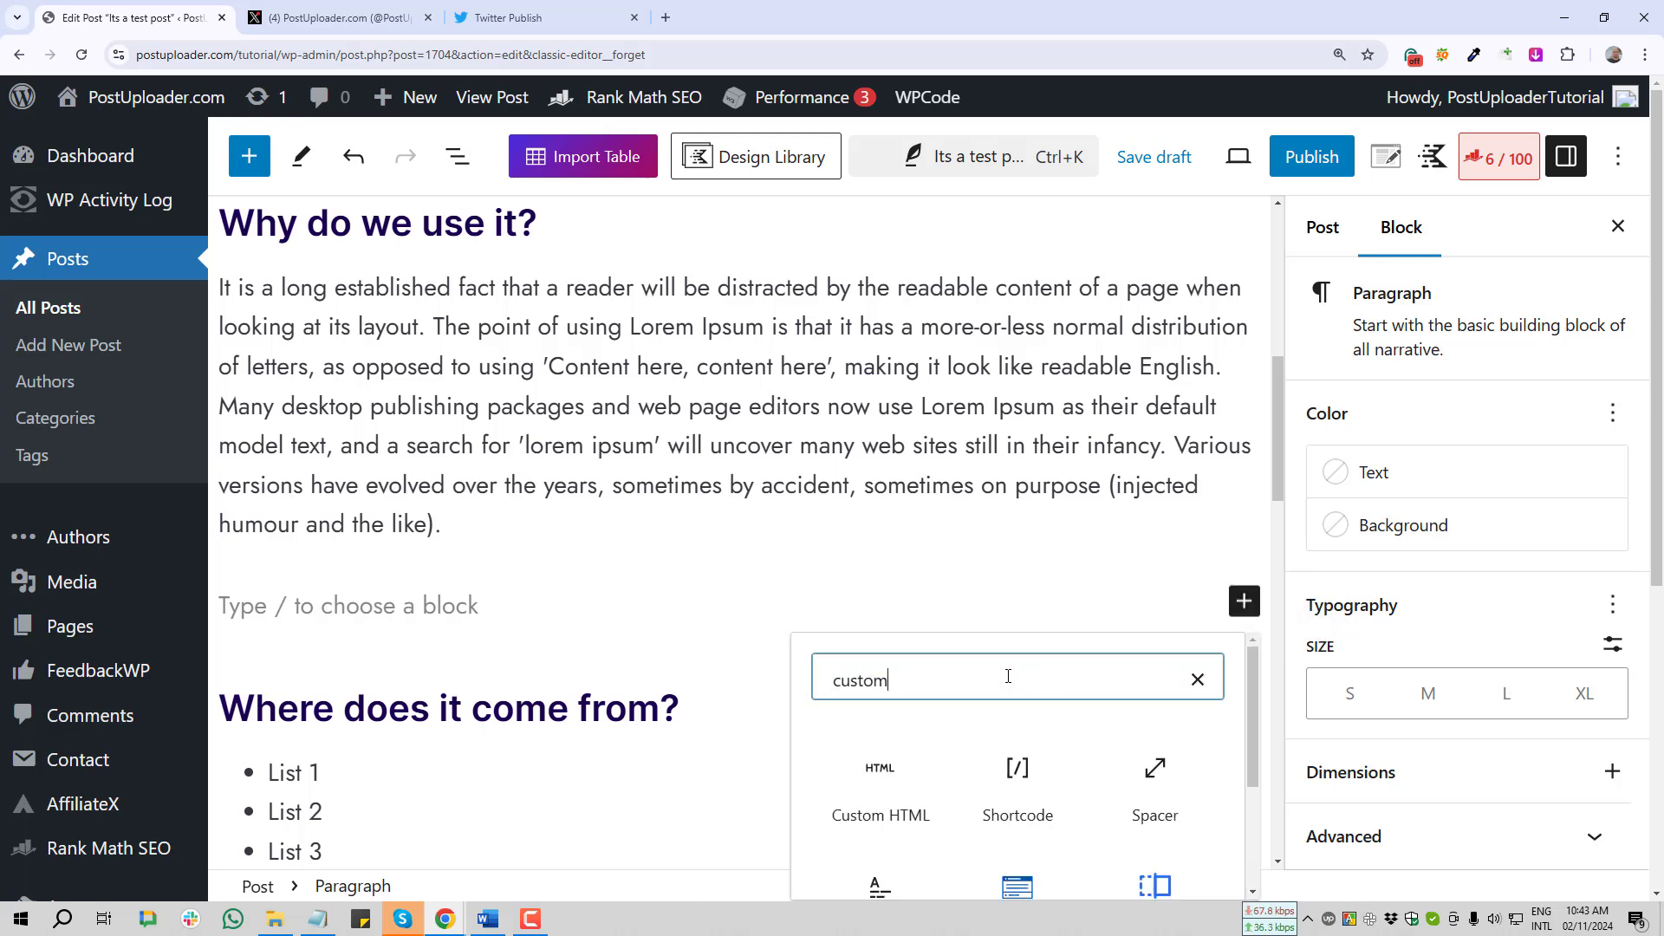
pyautogui.click(884, 791)
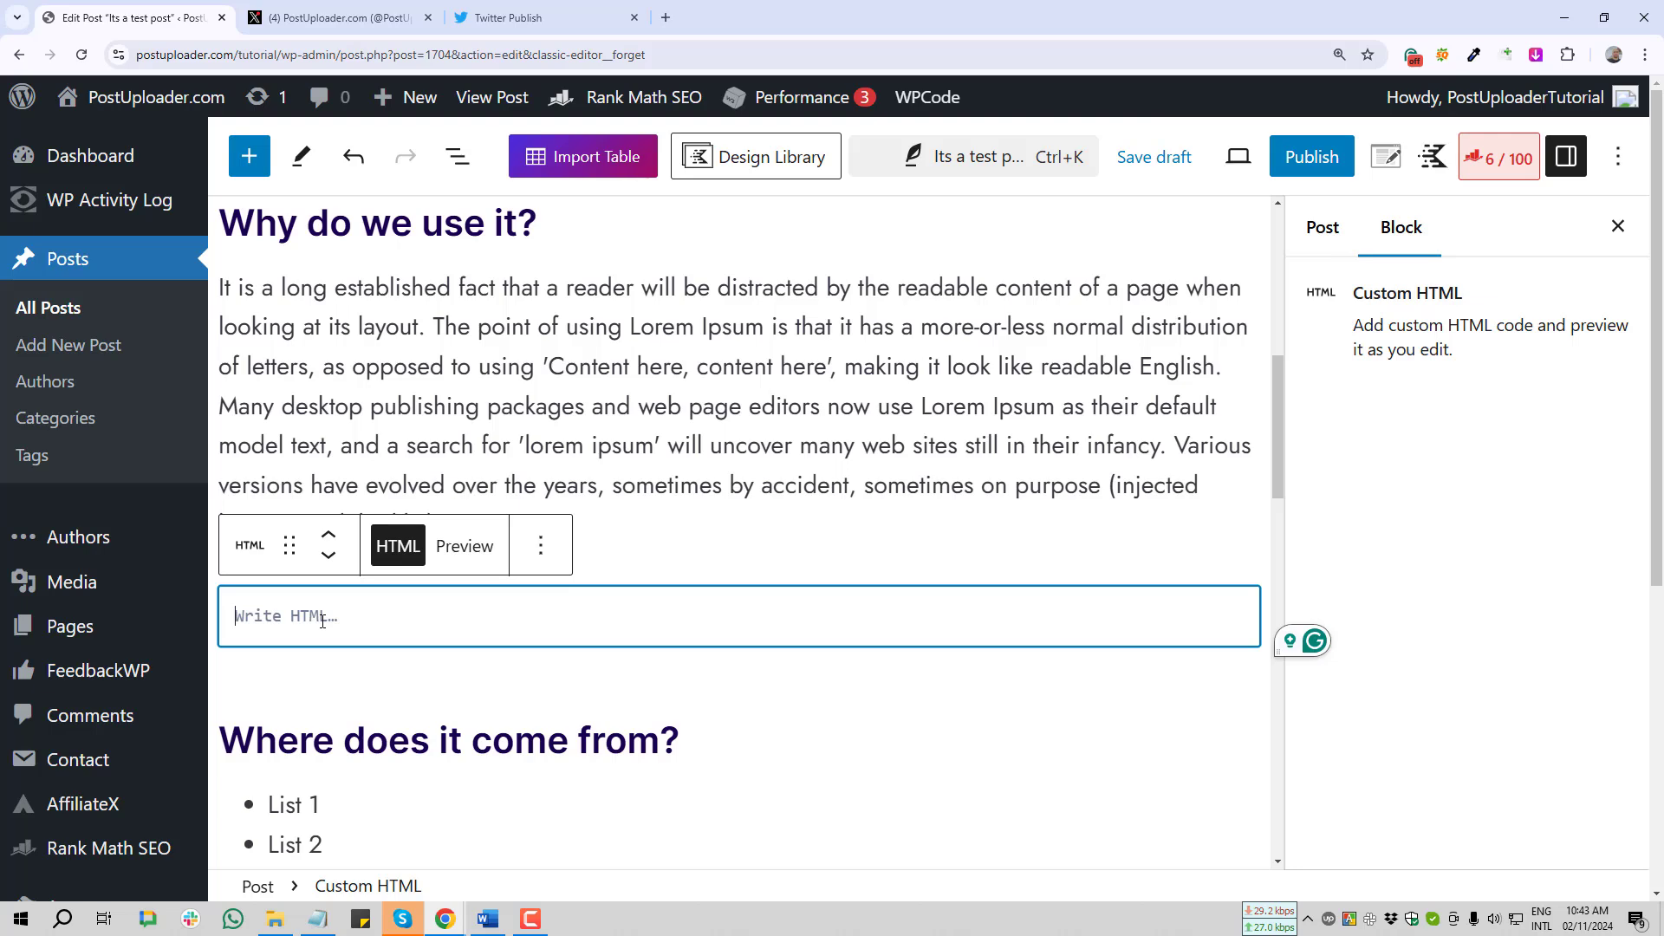
pyautogui.hotkey('ctrl', 'v')
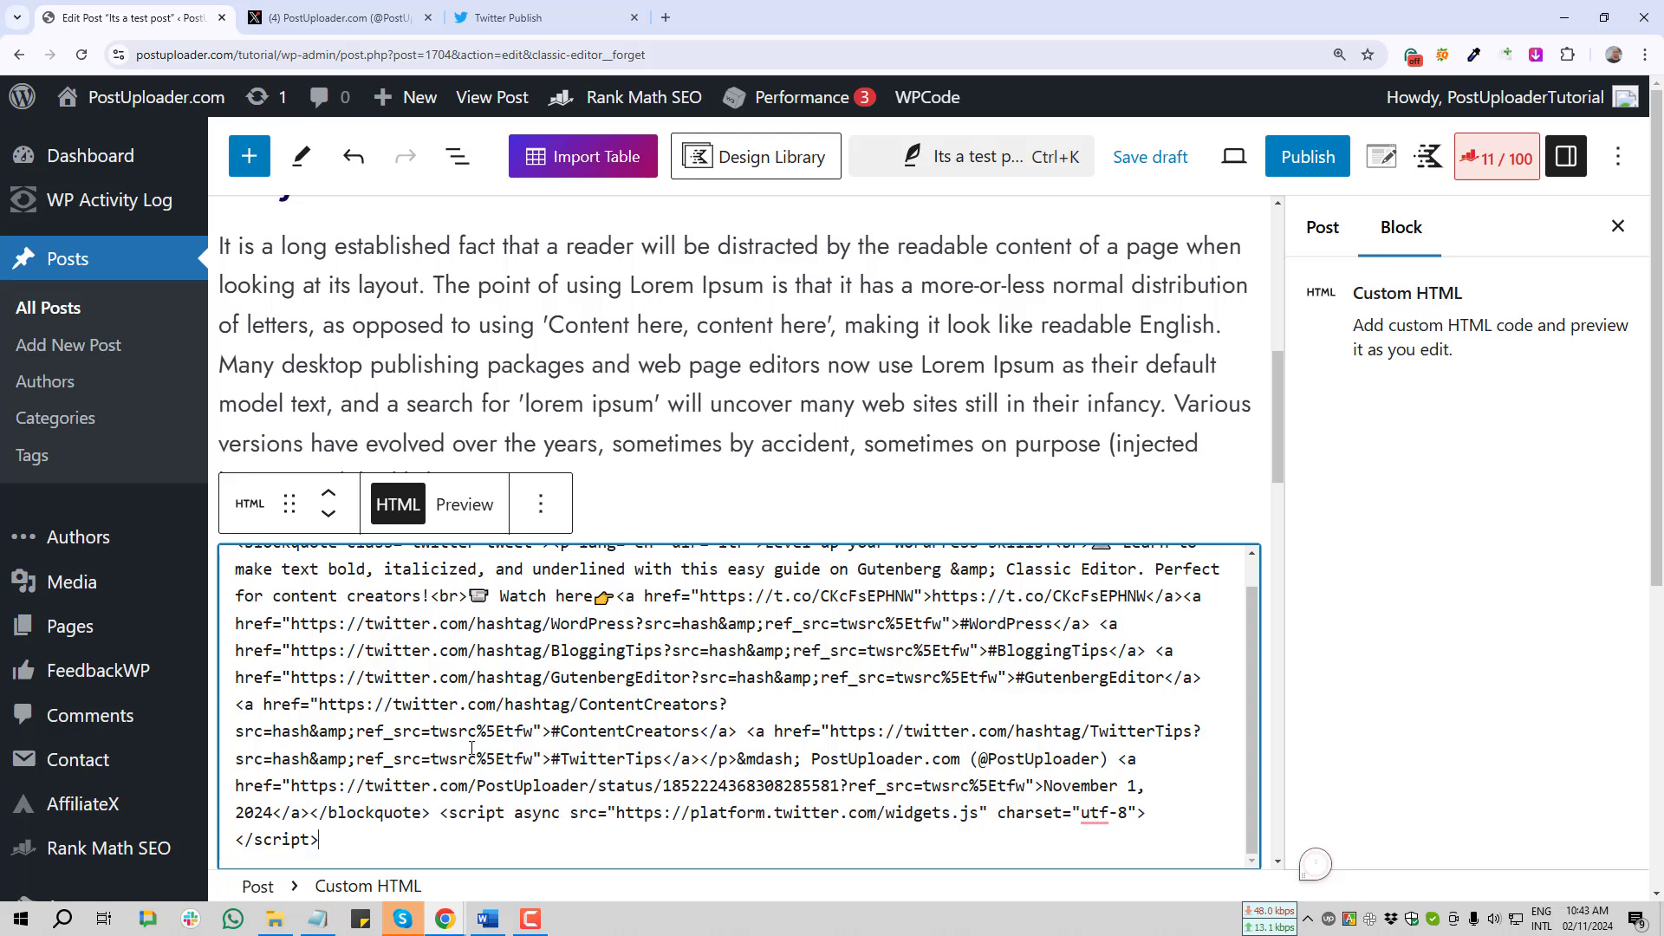
# - Save the draft and open the post's preview at the embedded X post
pyautogui.click(1164, 157)
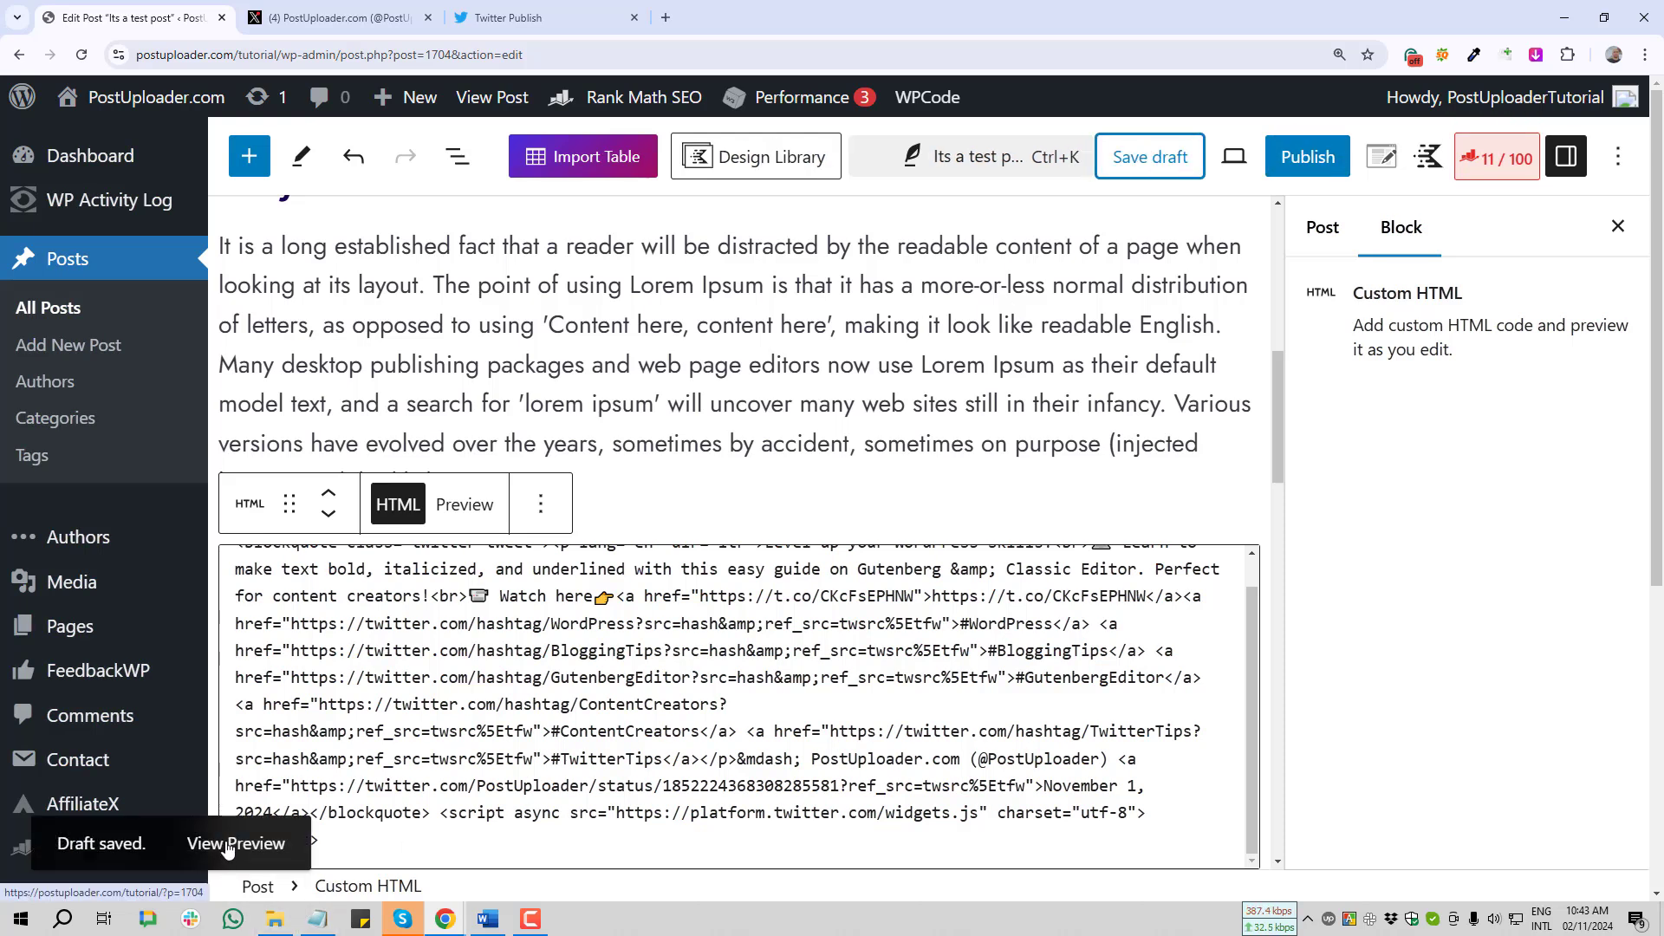
pyautogui.click(227, 847)
pyautogui.click(305, 10)
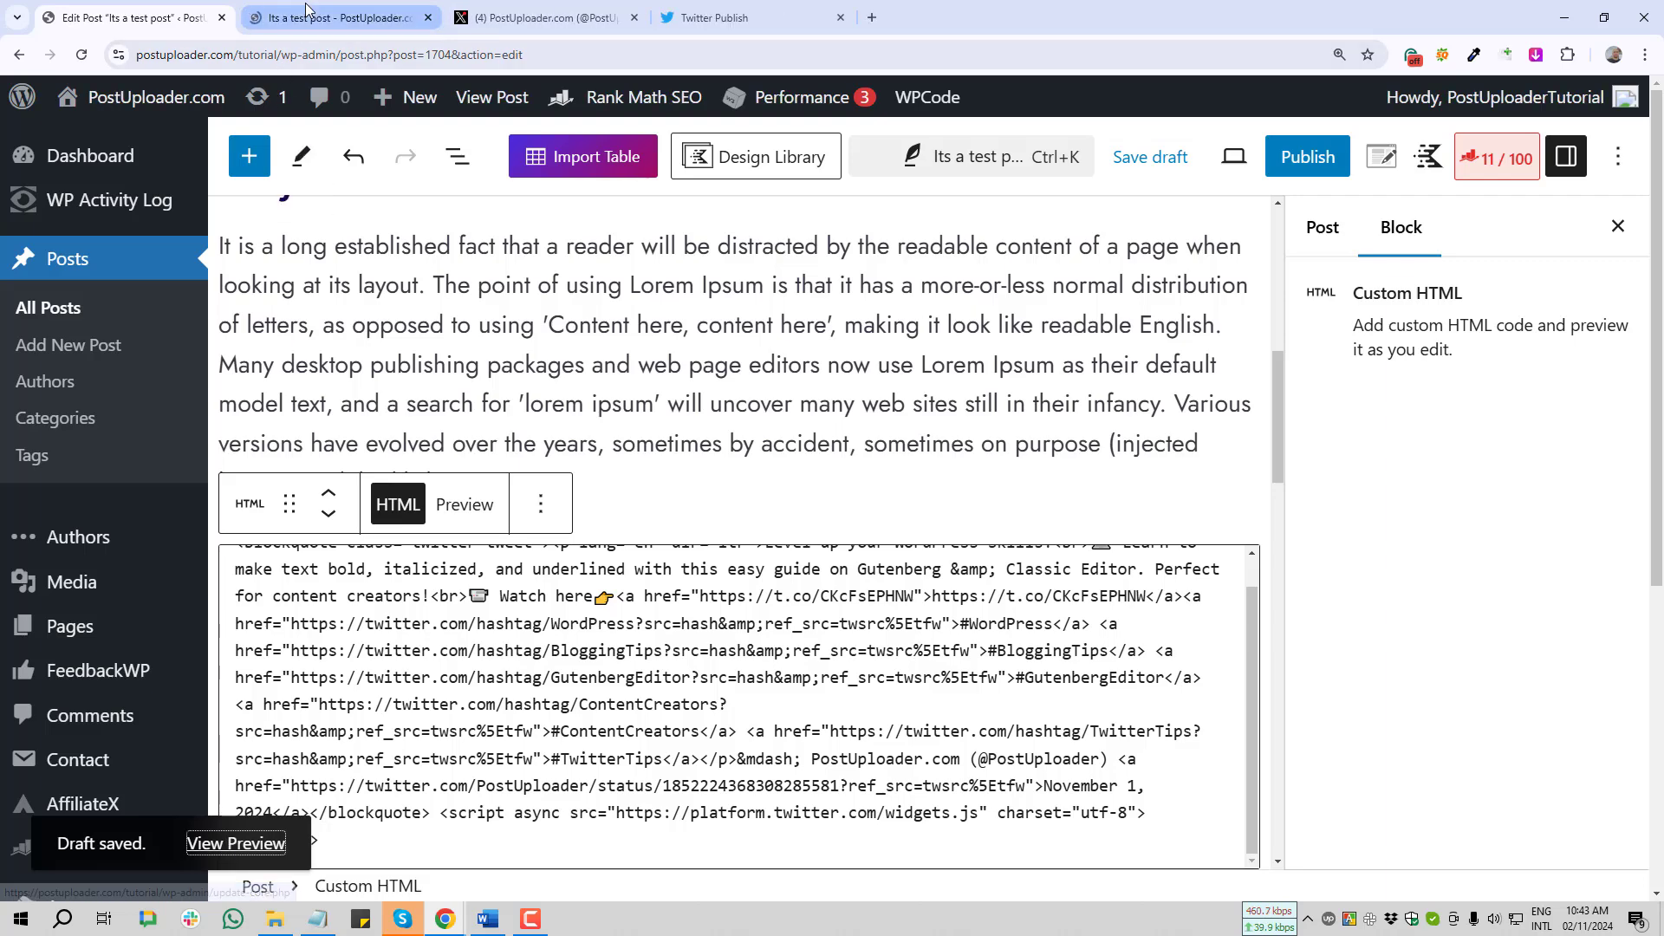
pyautogui.scroll(-10, 381, 460)
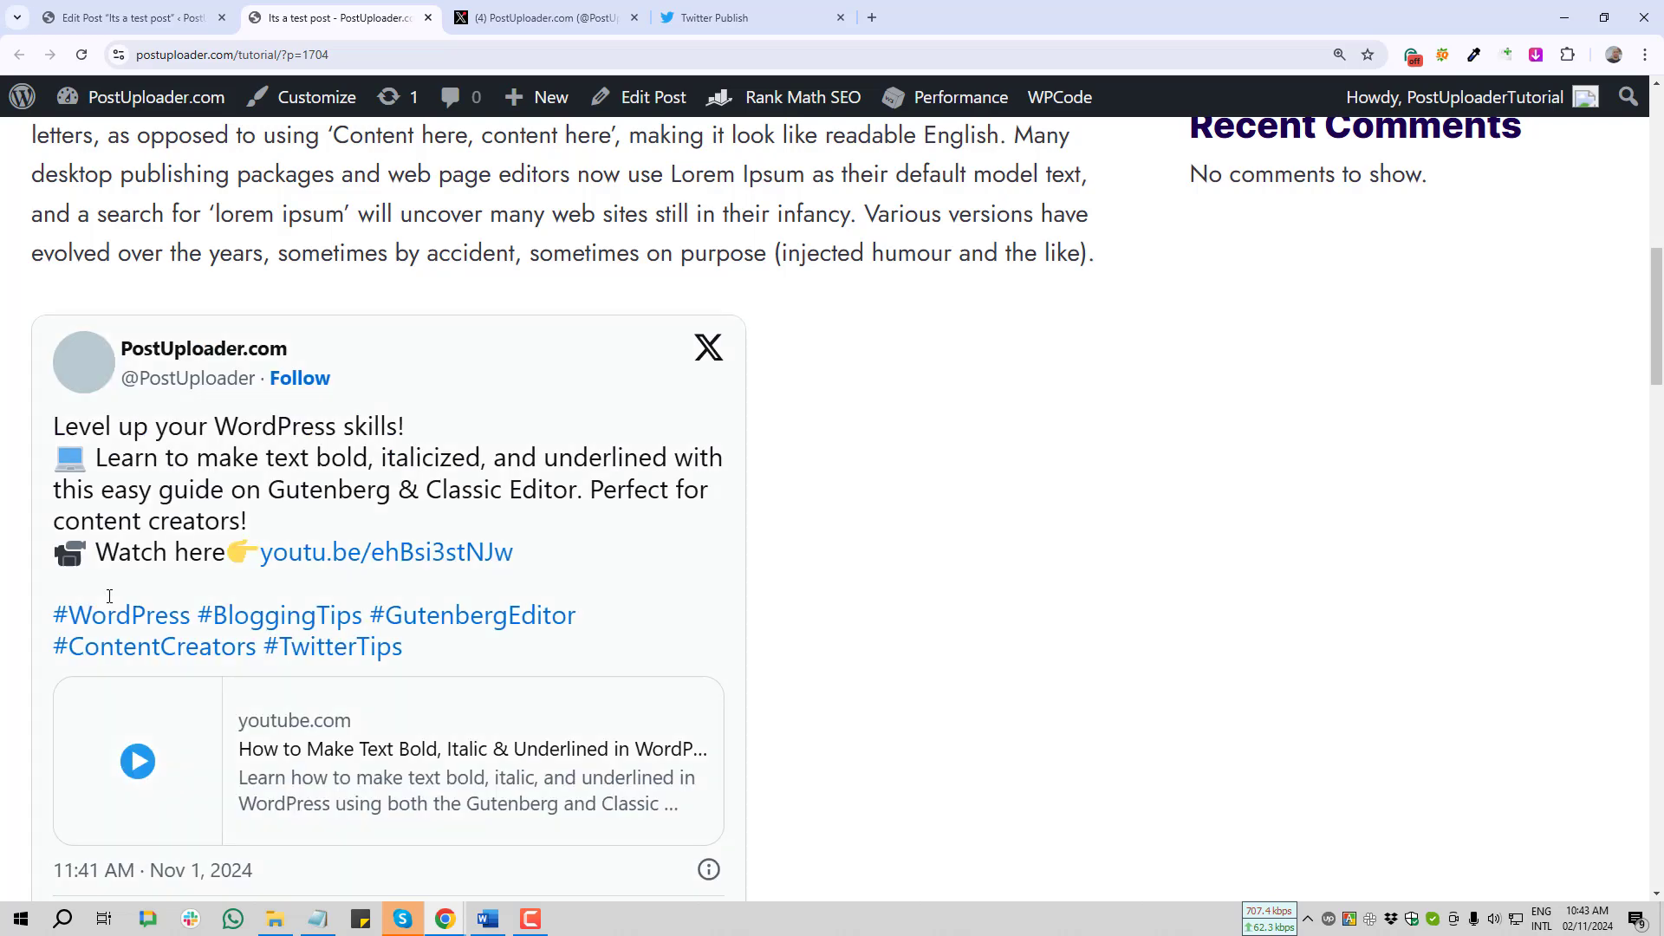
pyautogui.scroll(-2, 293, 648)
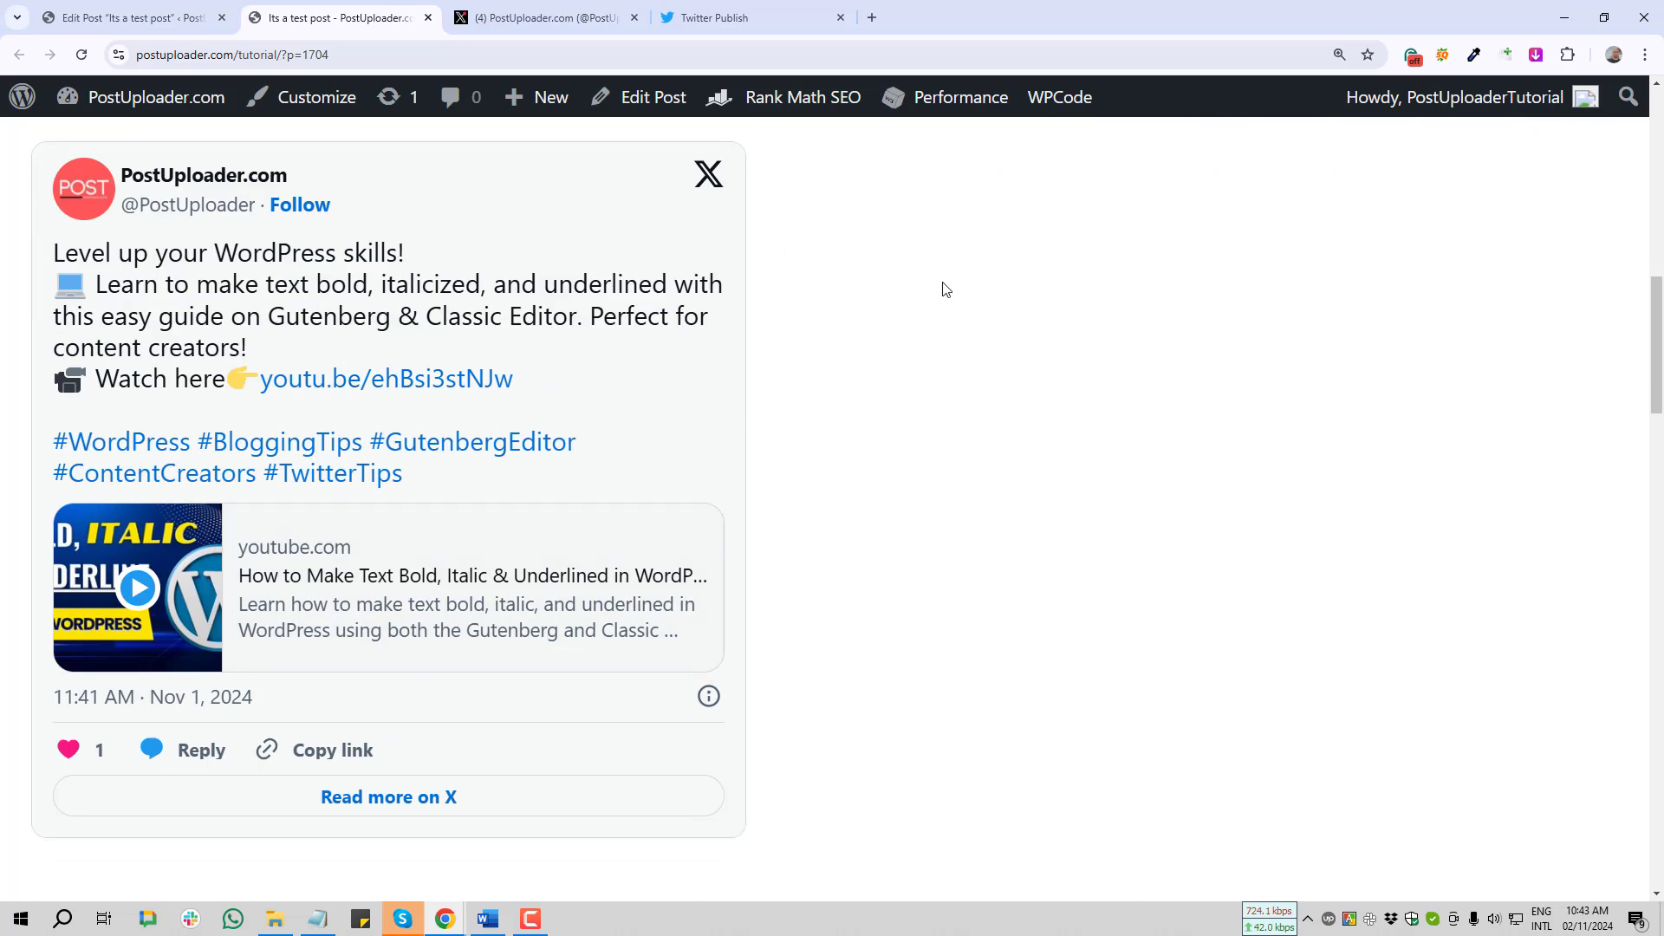
# - Reset the preview page's zoom to 100% and examine how the embedded X post sits between the surrounding sections
pyautogui.click(1338, 54)
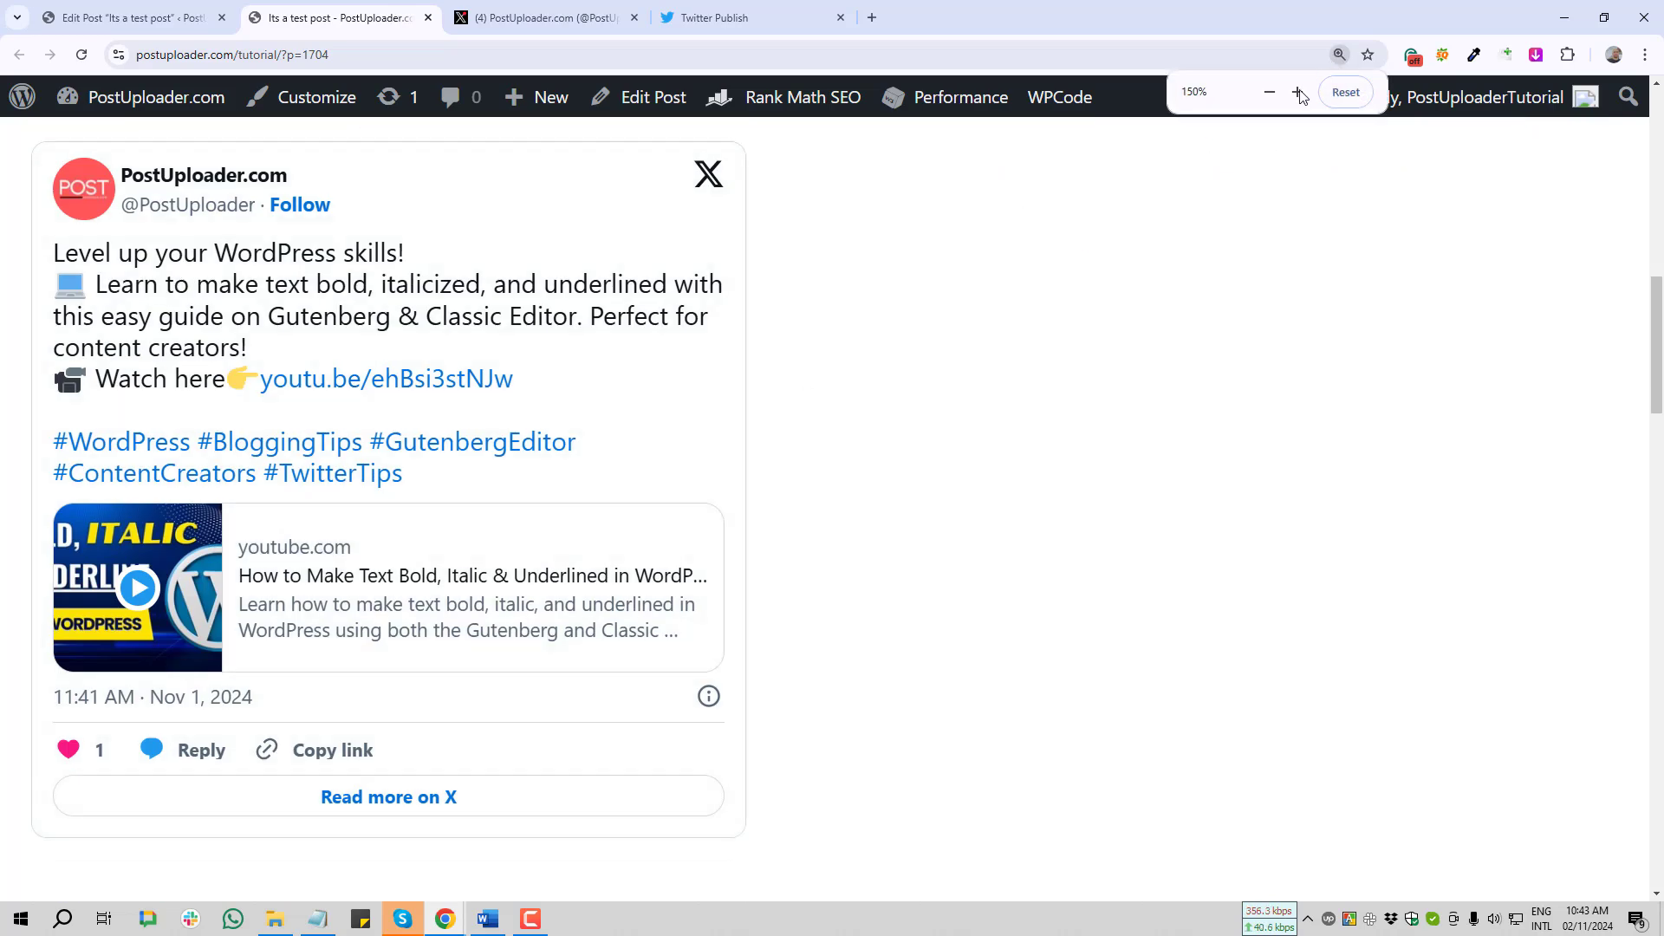
pyautogui.click(1346, 92)
pyautogui.scroll(3, 425, 561)
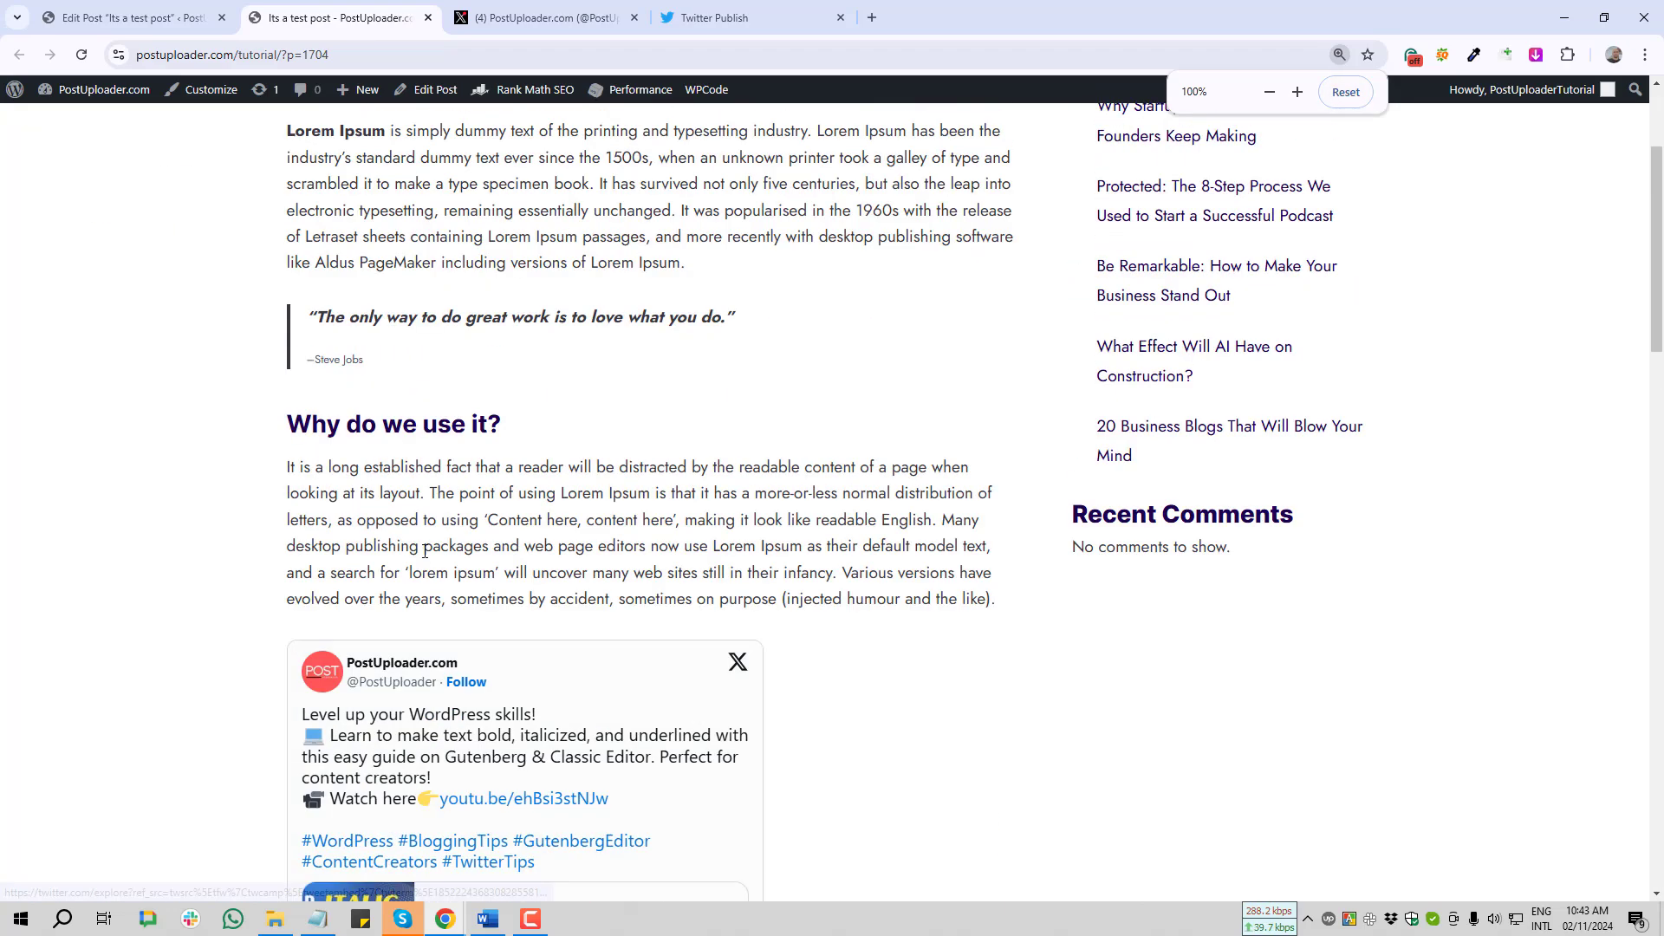
pyautogui.scroll(-4, 425, 561)
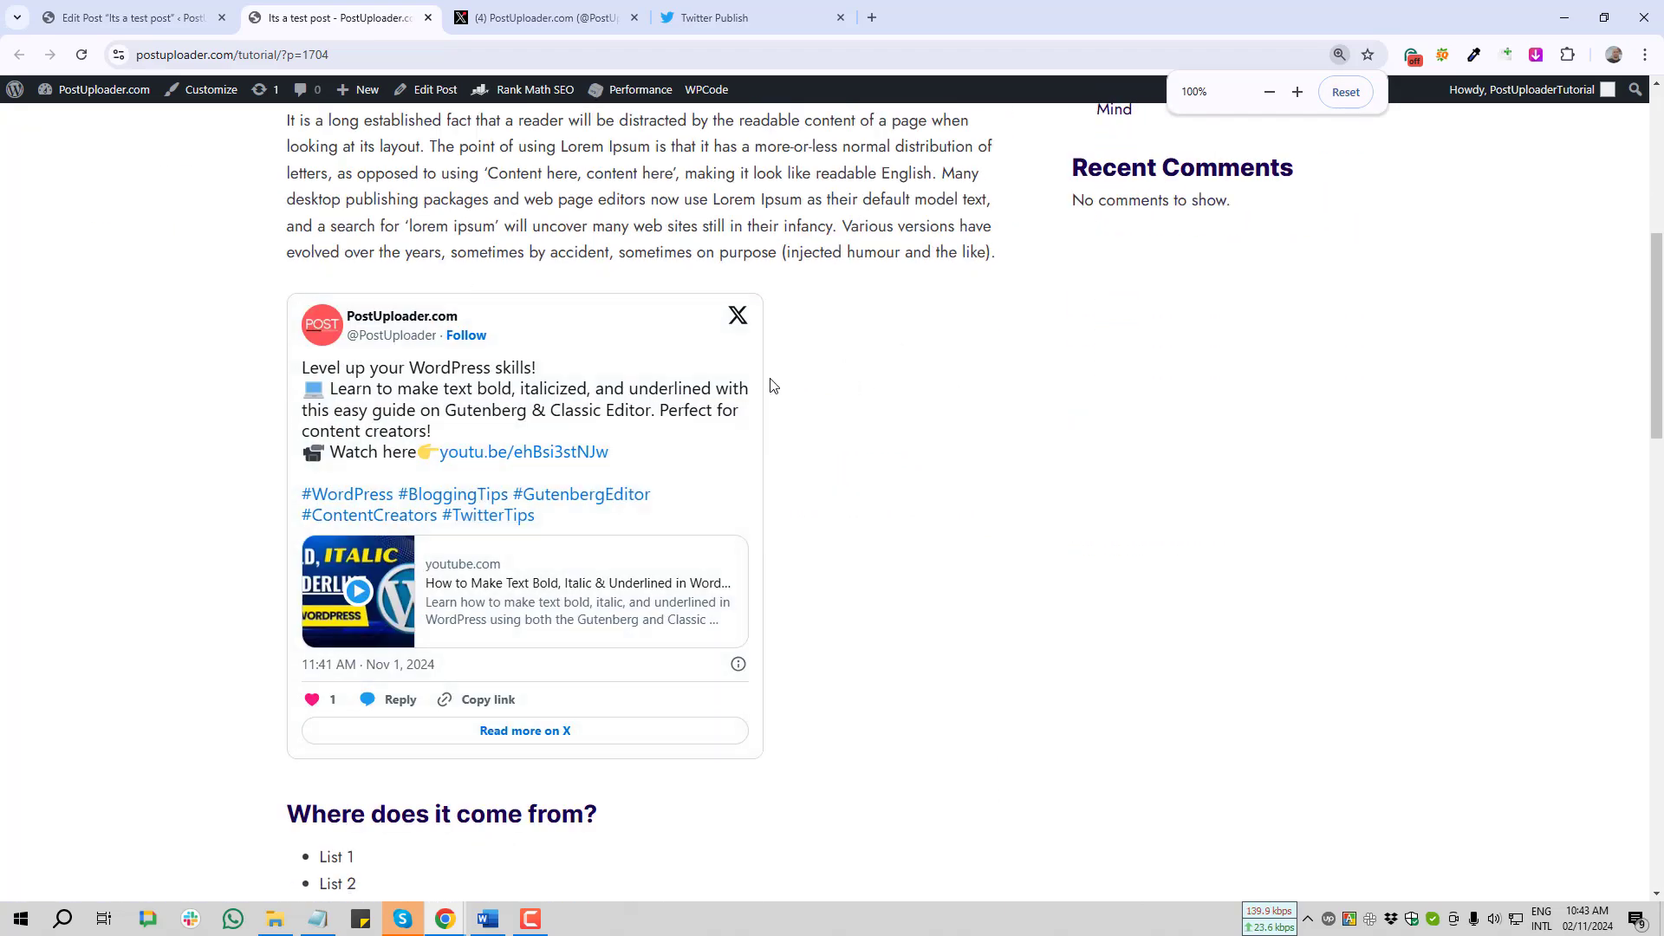
pyautogui.scroll(-3, 234, 386)
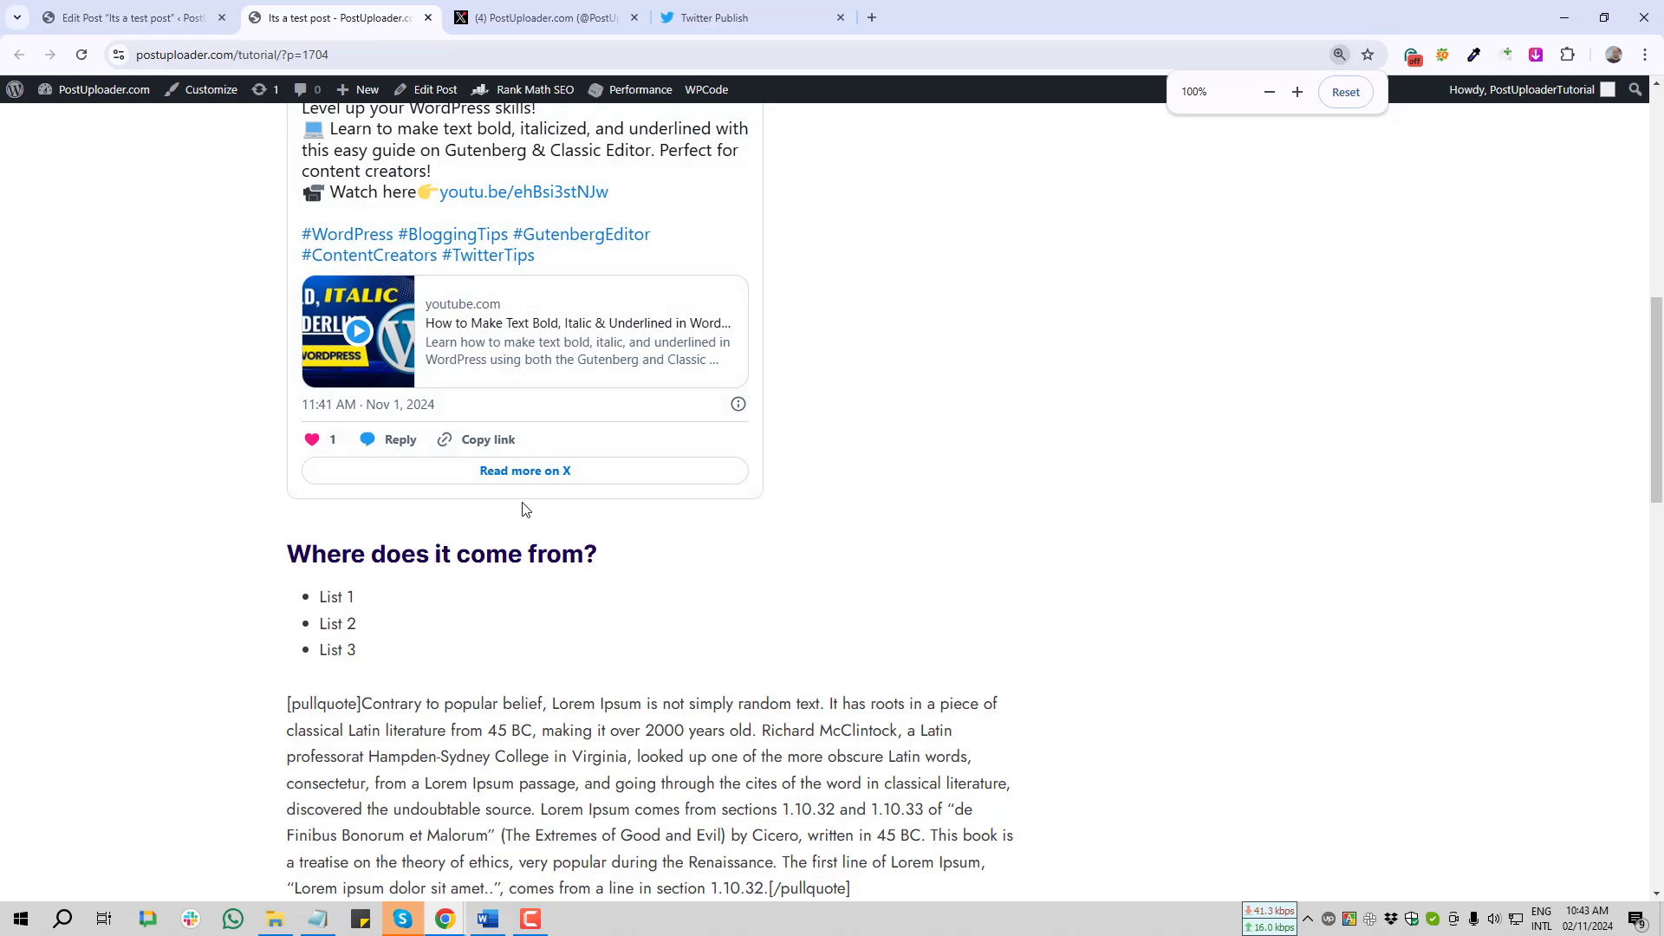
# - Examine how the embedded X post is aligned with the text above and below it in the previewed article
pyautogui.scroll(2, 449, 386)
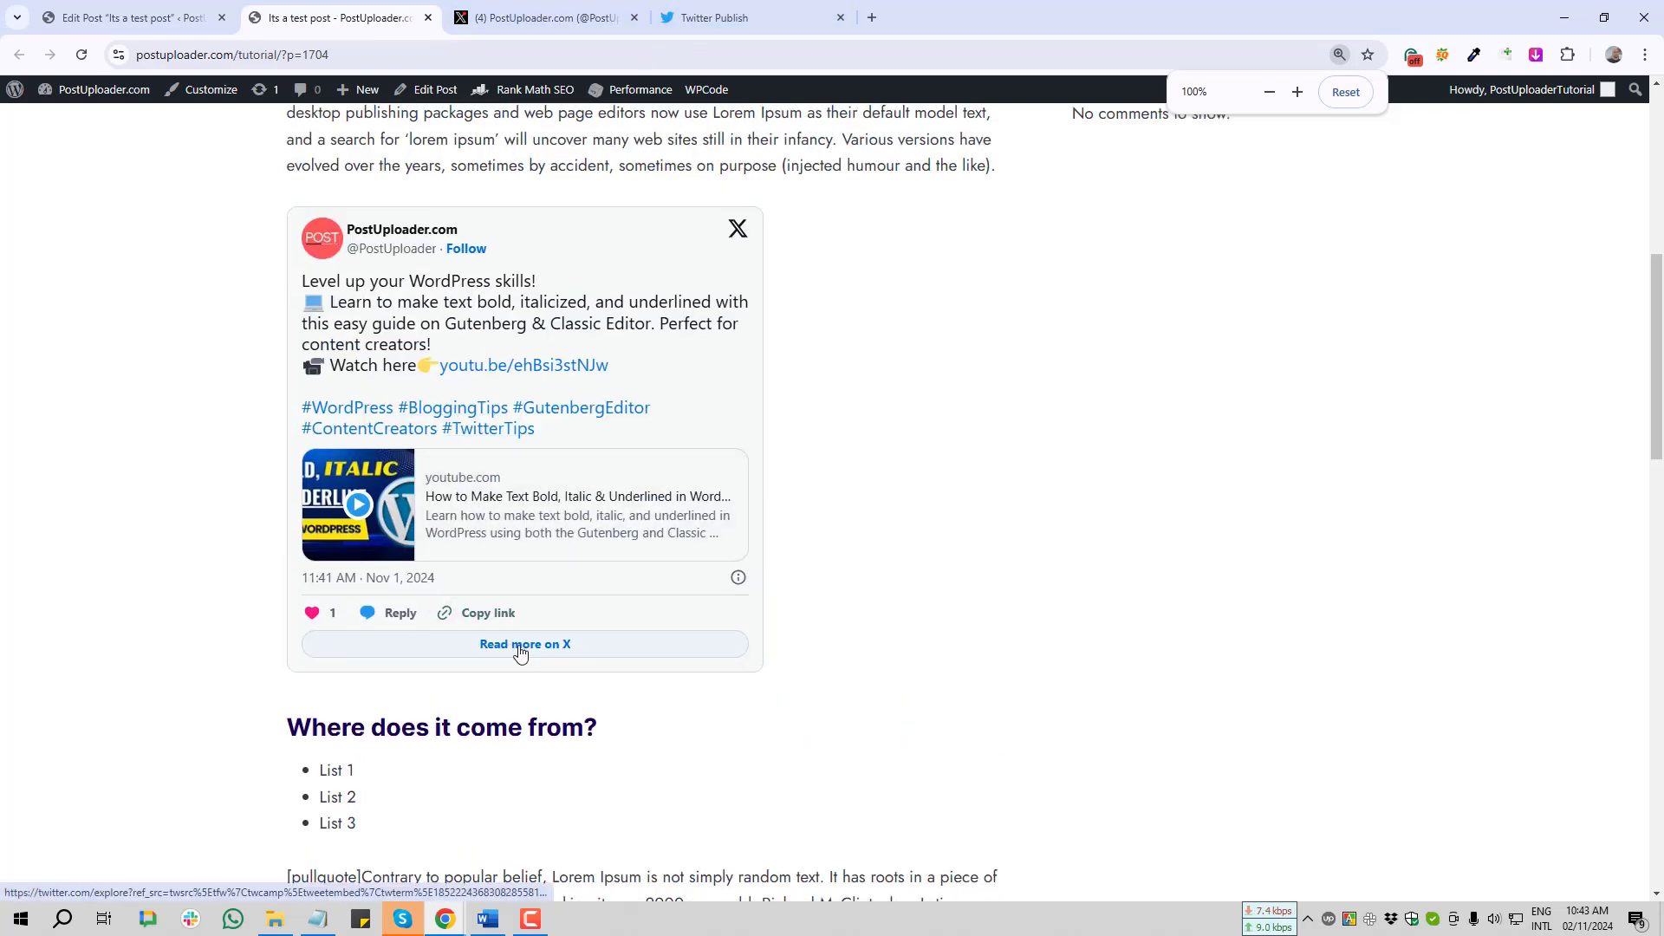
pyautogui.scroll(8, 663, 345)
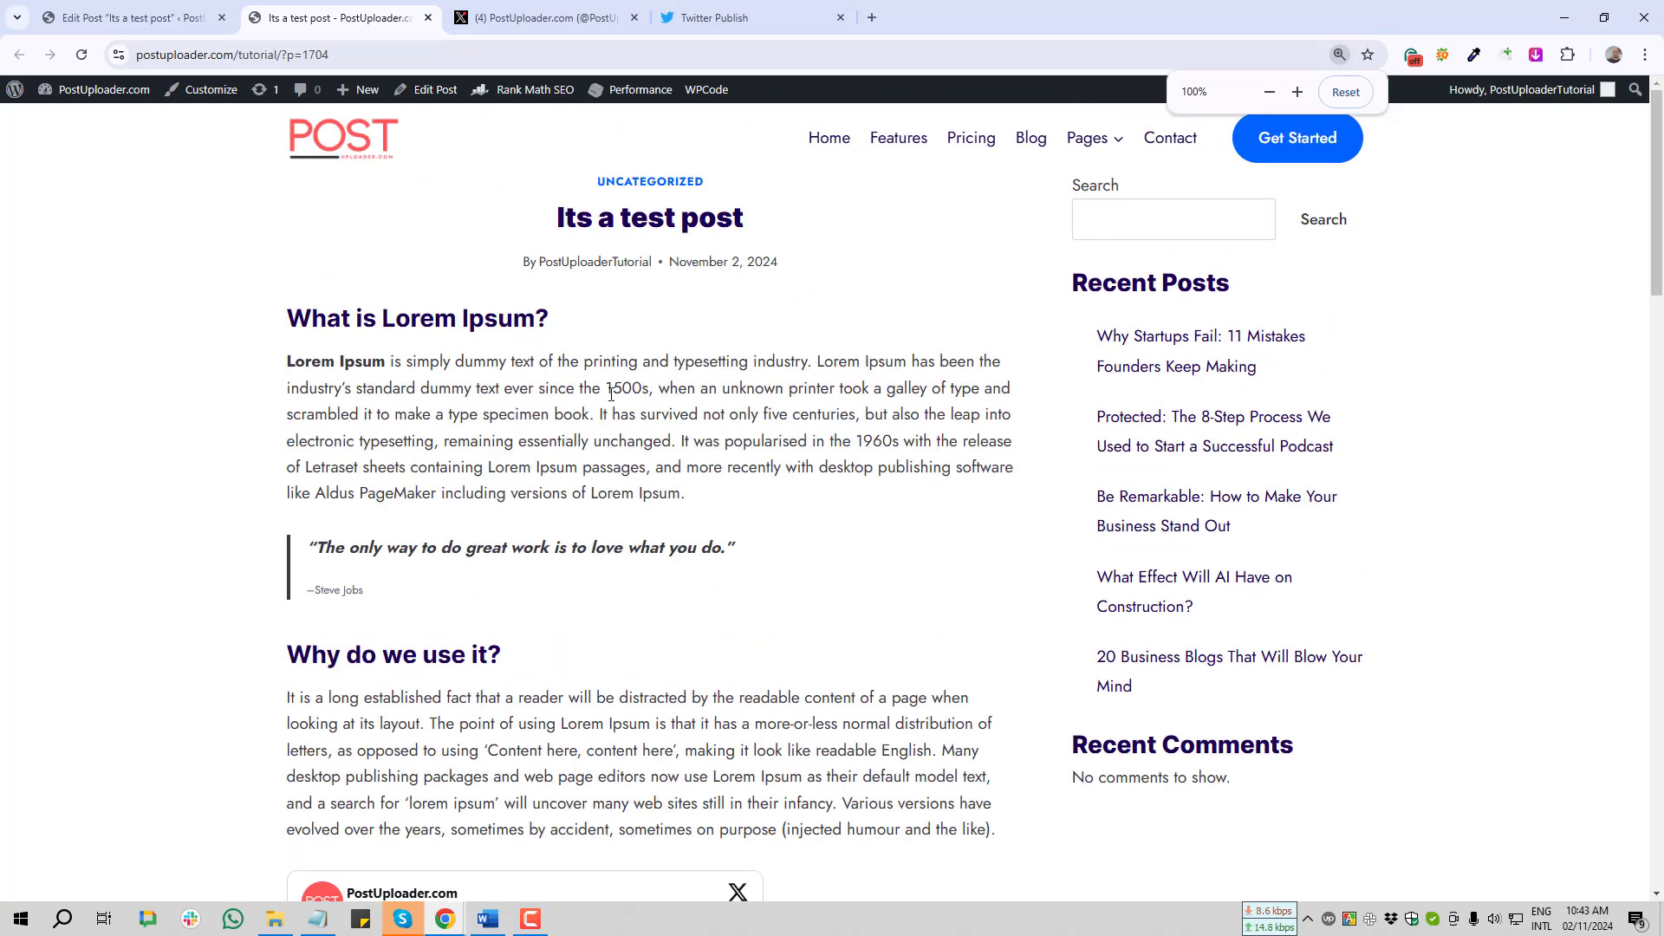
pyautogui.scroll(-10, 663, 344)
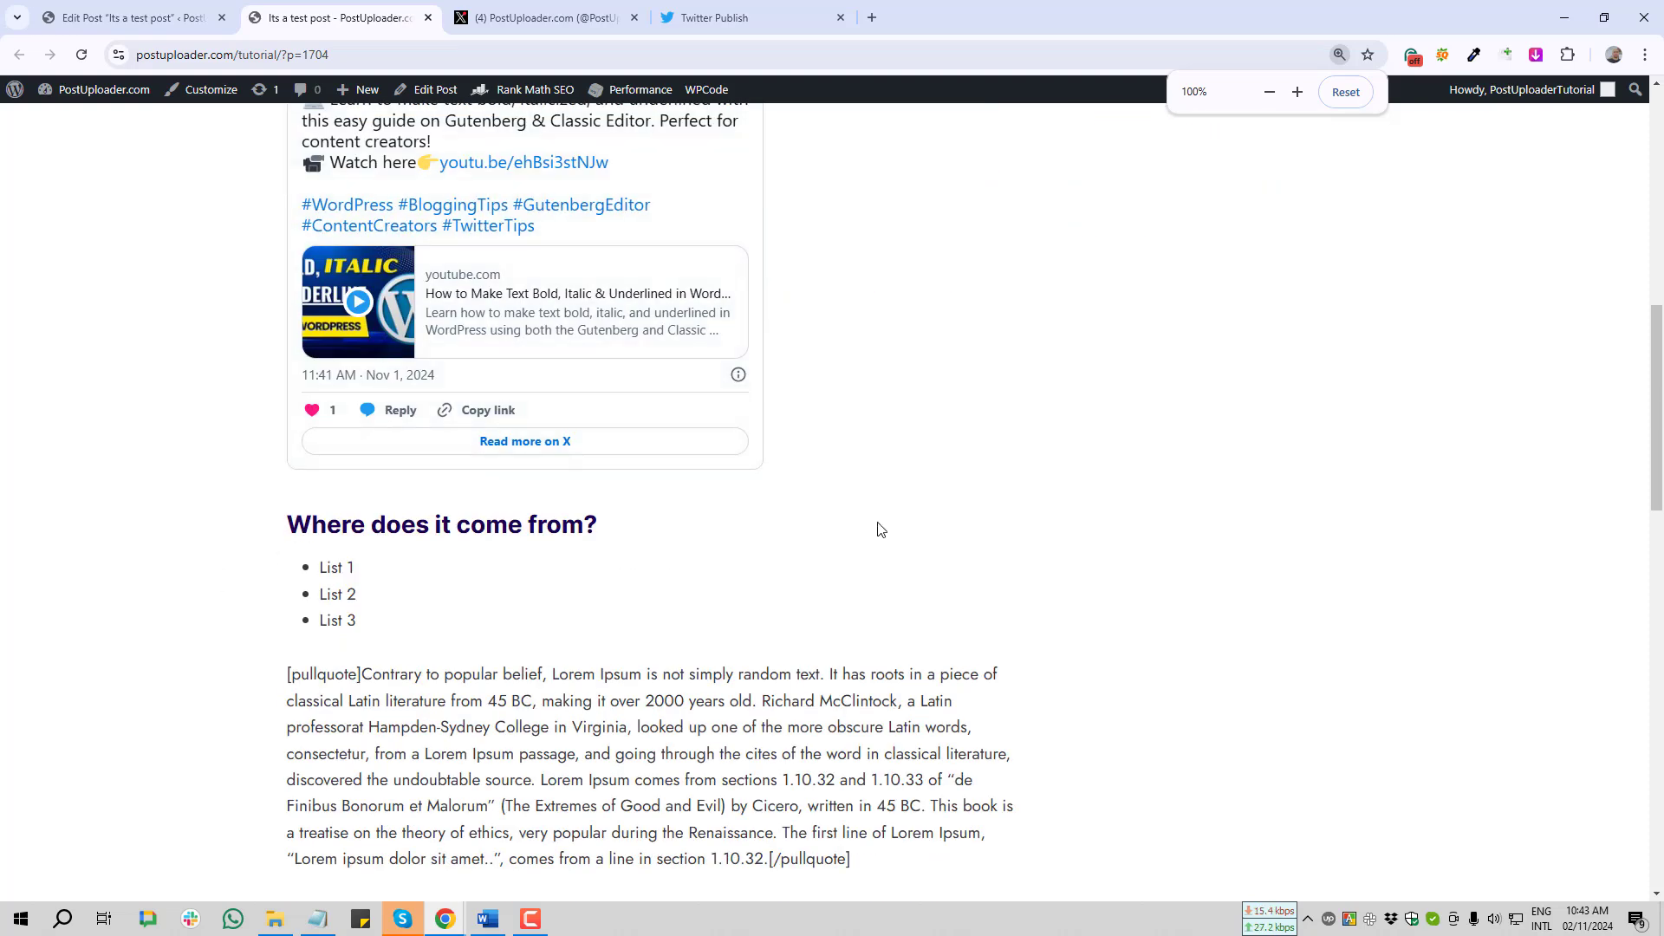
pyautogui.scroll(4, 277, 342)
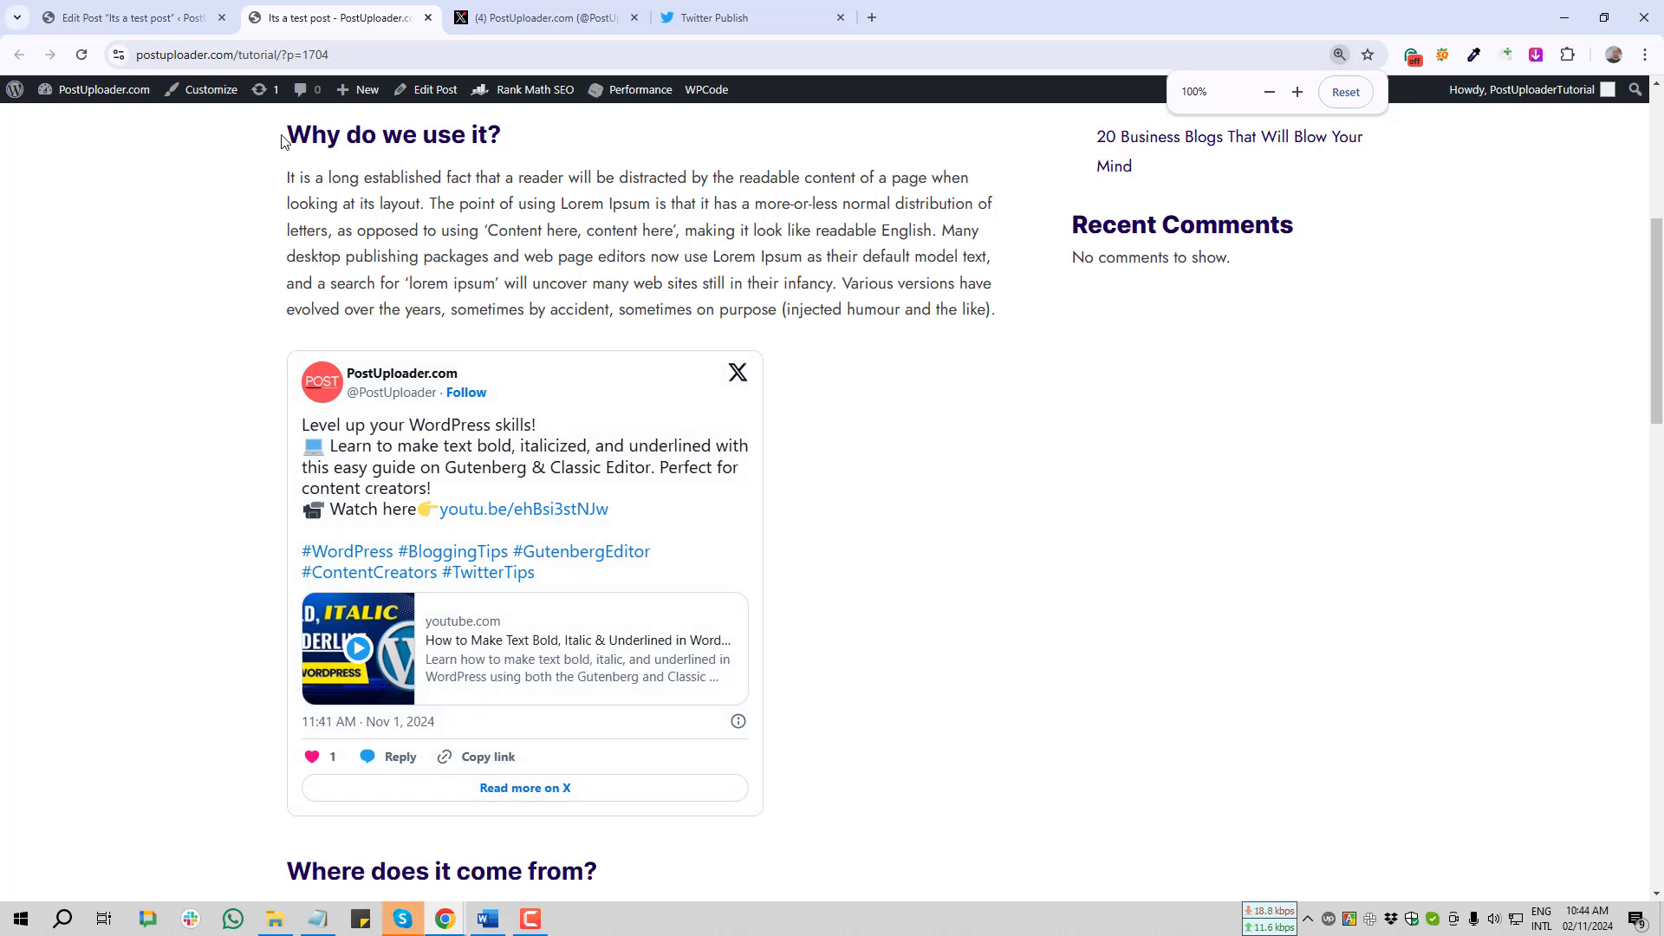
# - Return to the post editor and wrap the embed code in the Custom HTML block in <center> and </center> tags
pyautogui.click(117, 11)
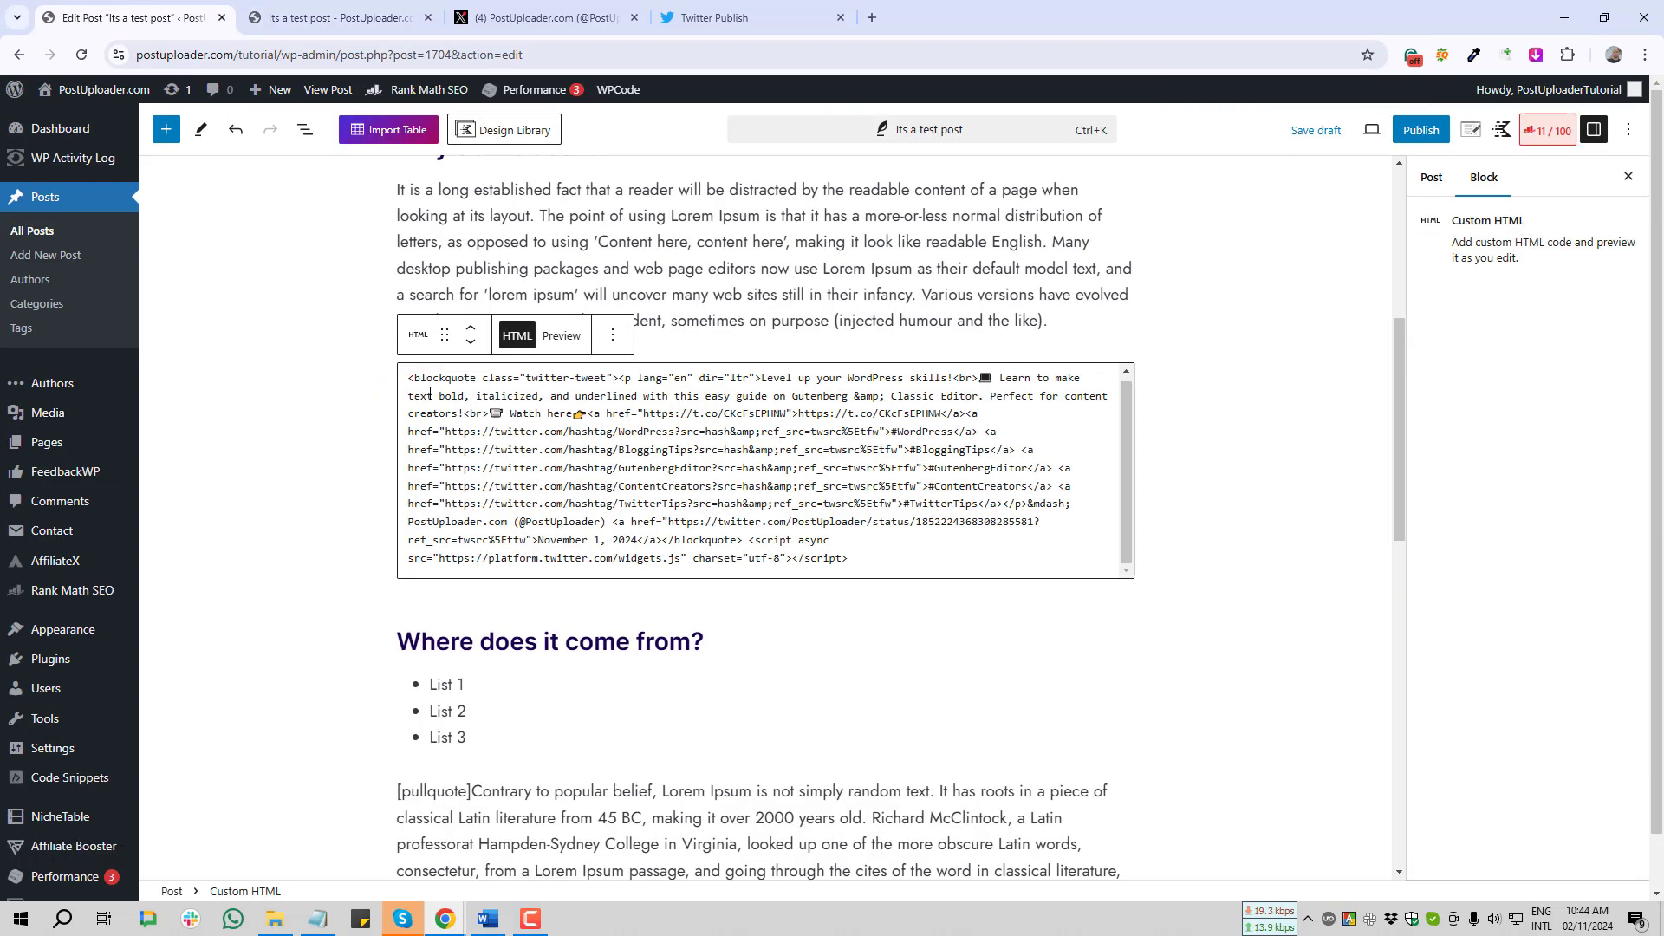
pyautogui.click(443, 417)
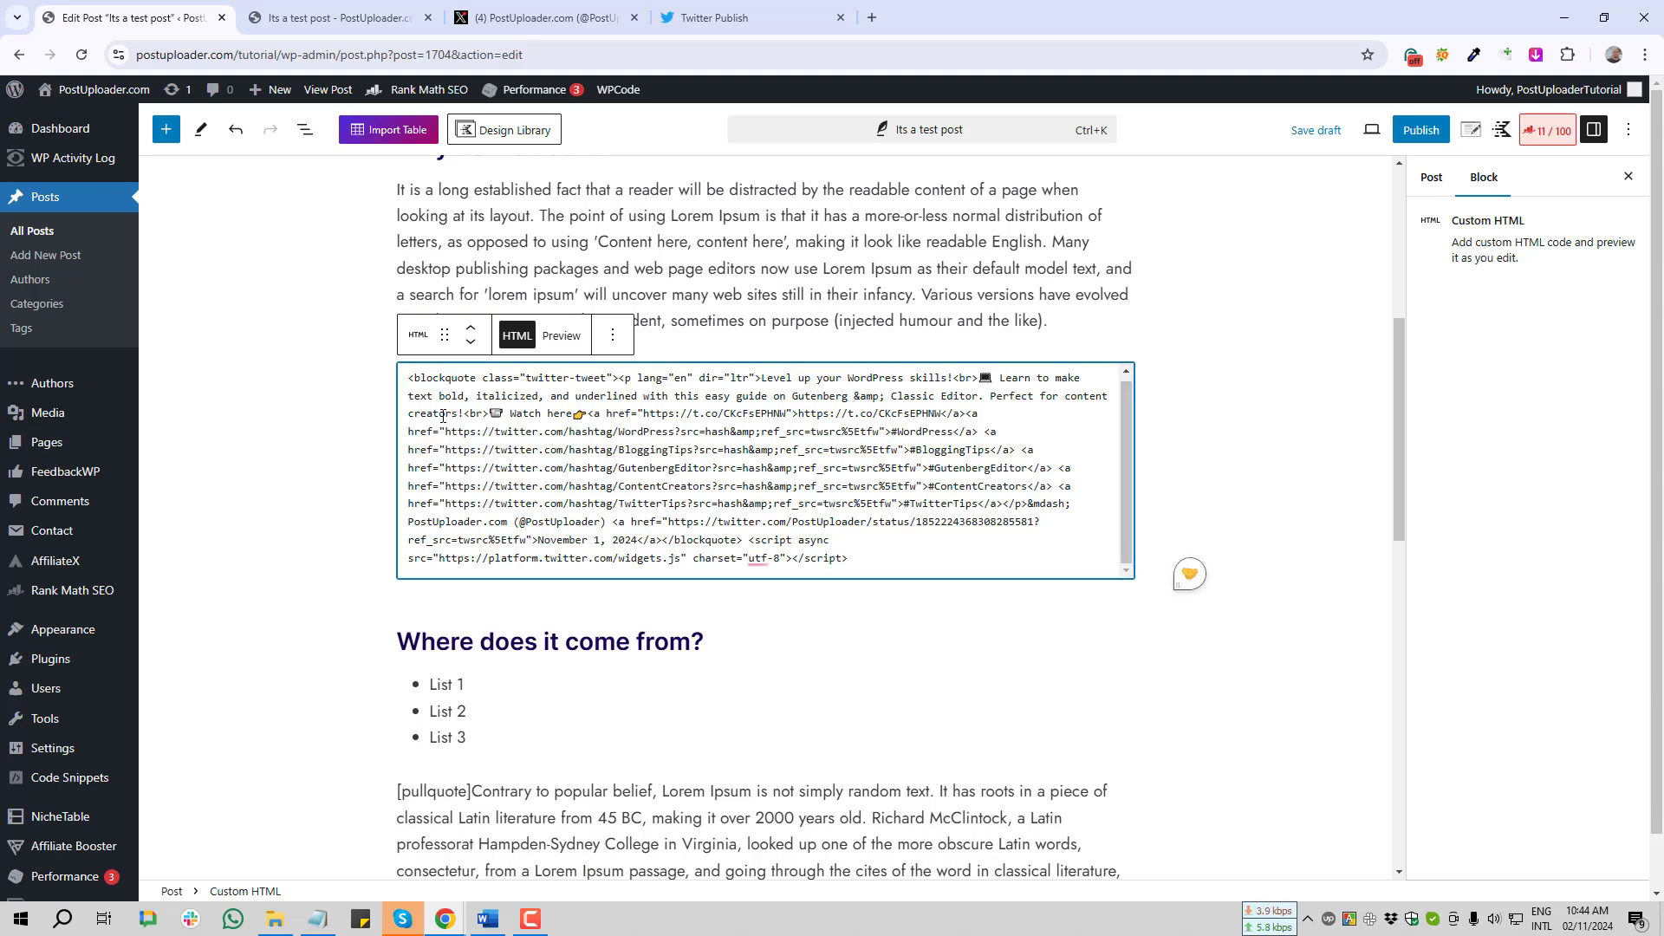
pyautogui.write('<')
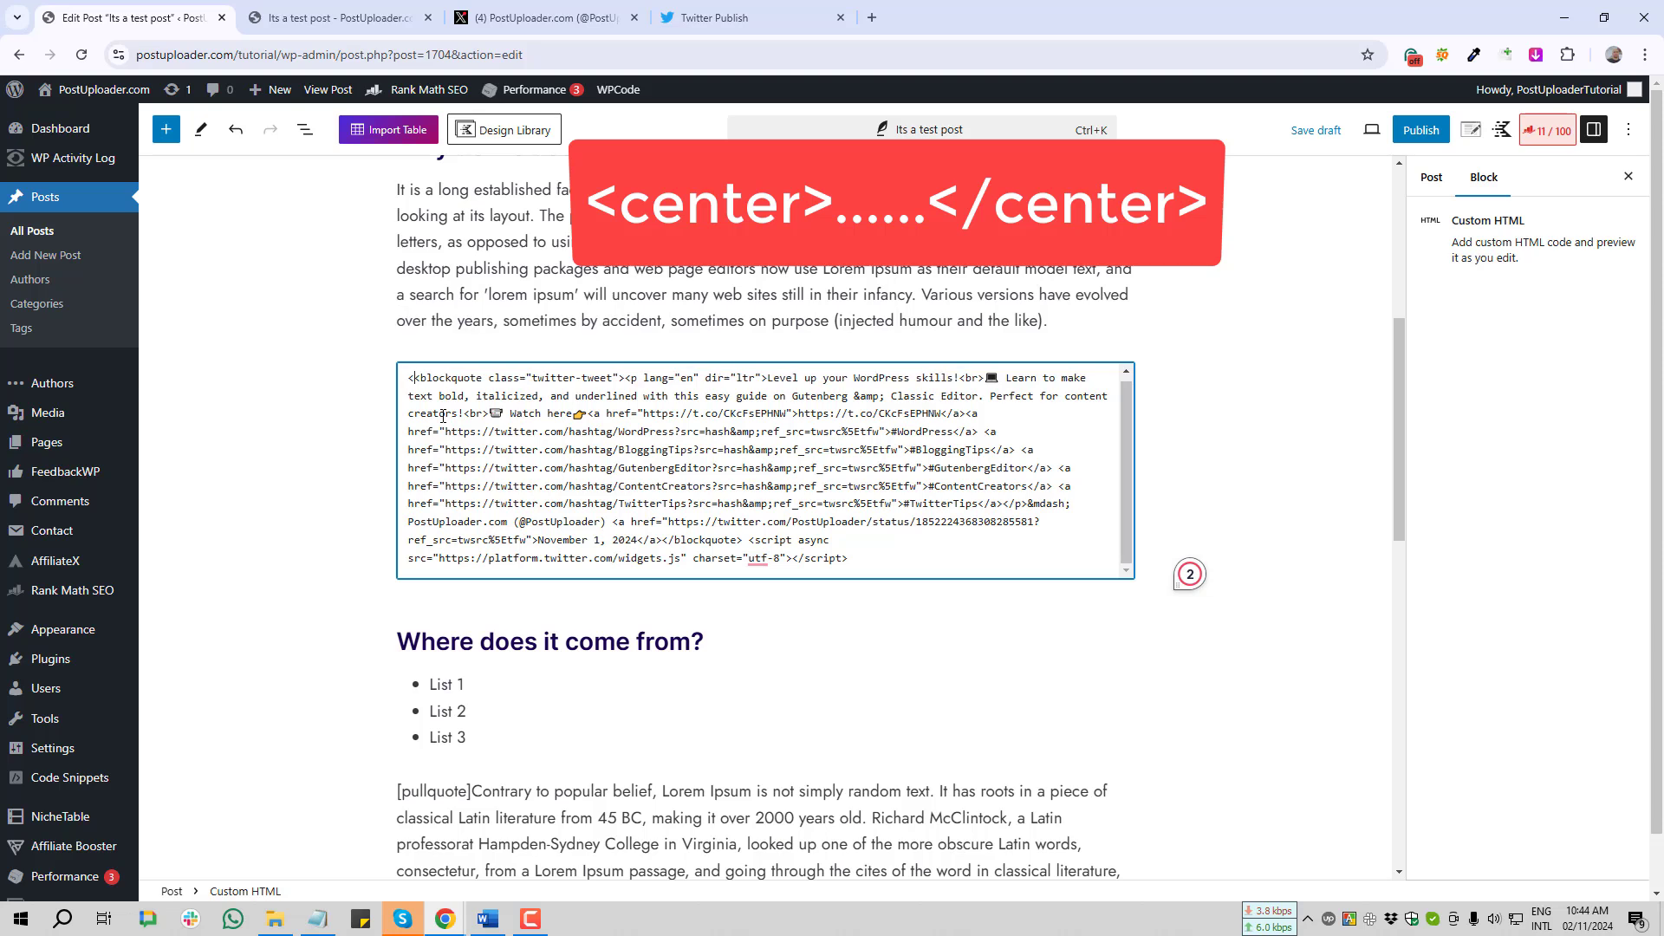
pyautogui.write('>')
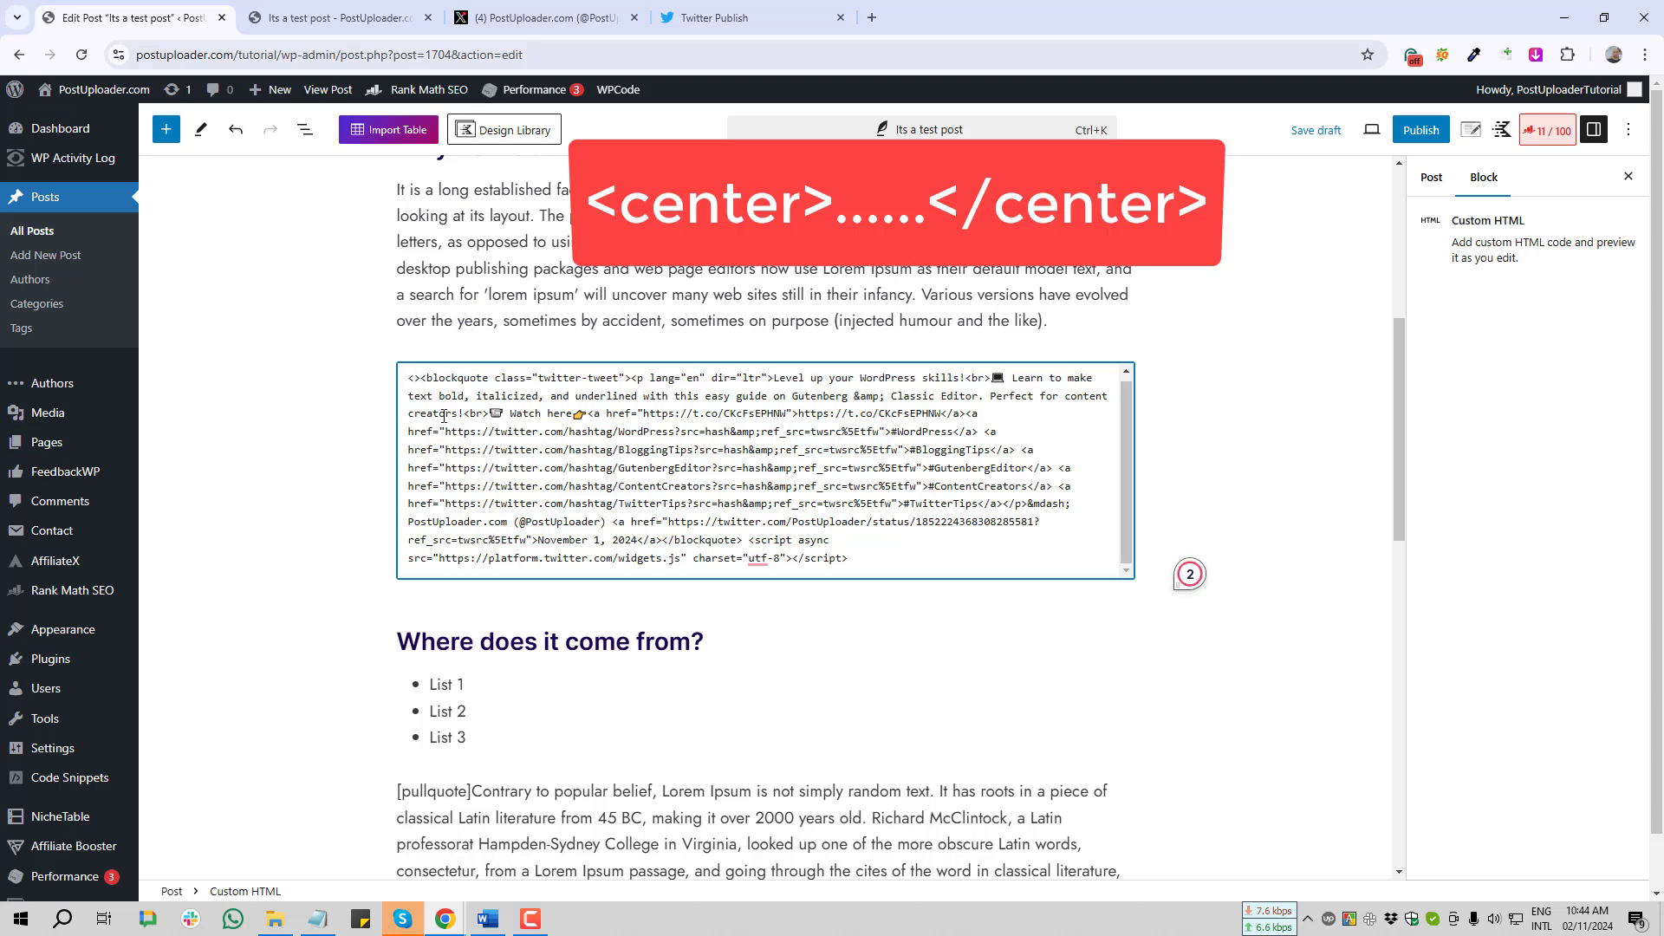
pyautogui.write('center')
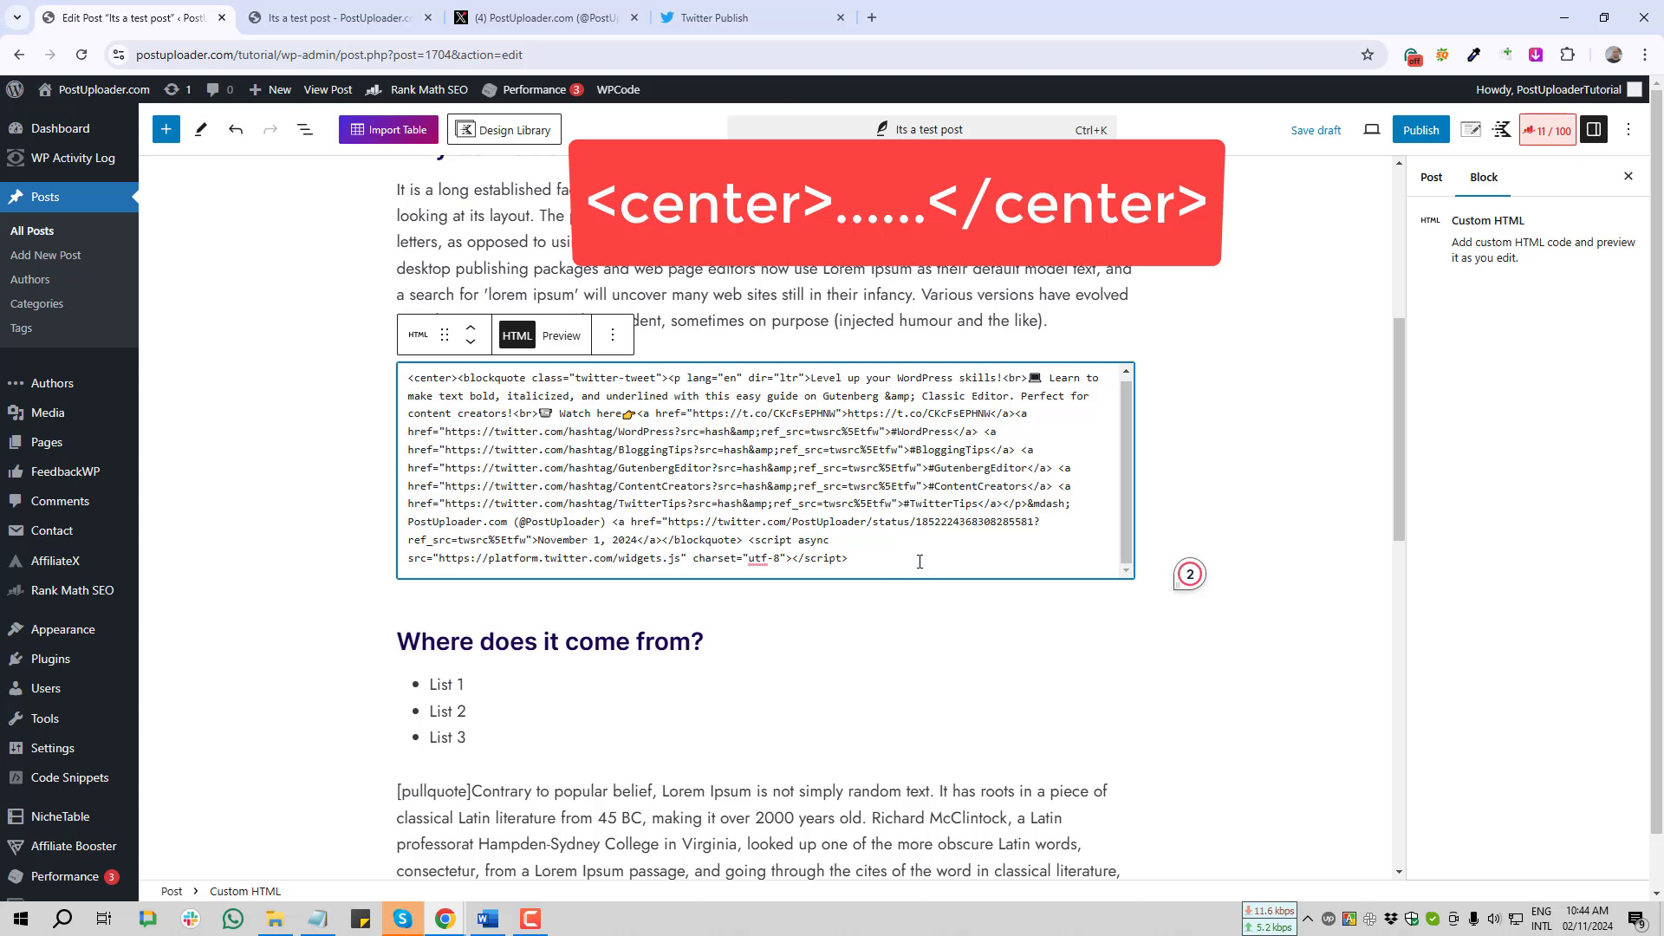
pyautogui.write('<')
pyautogui.write('/cen')
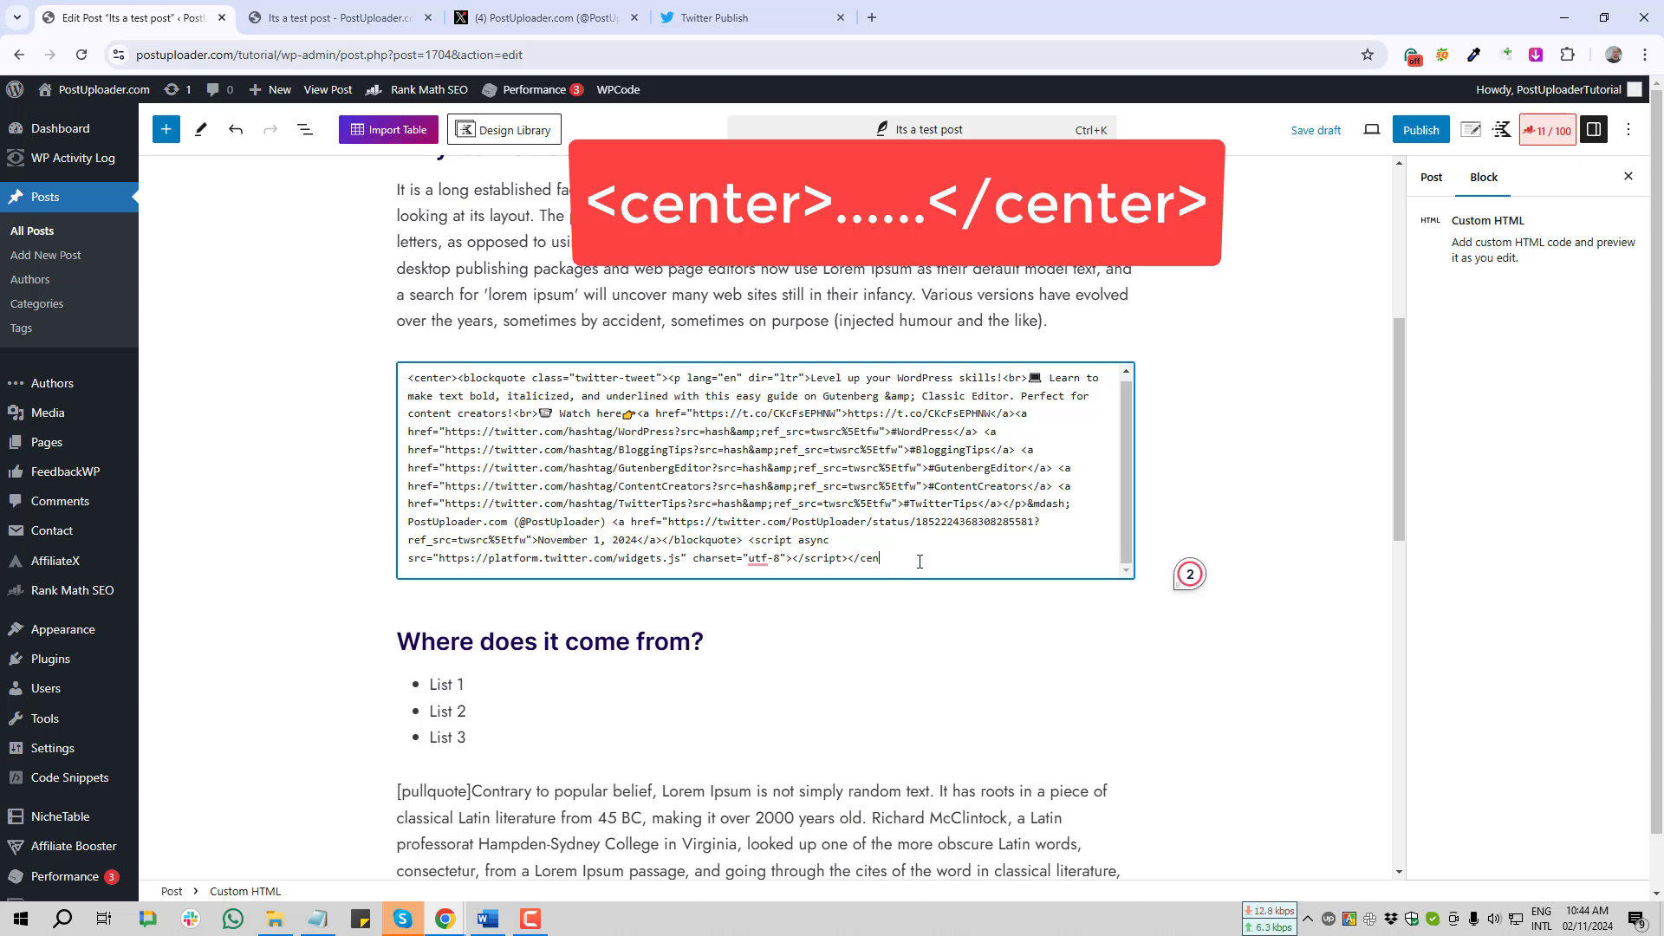
pyautogui.write('ter>')
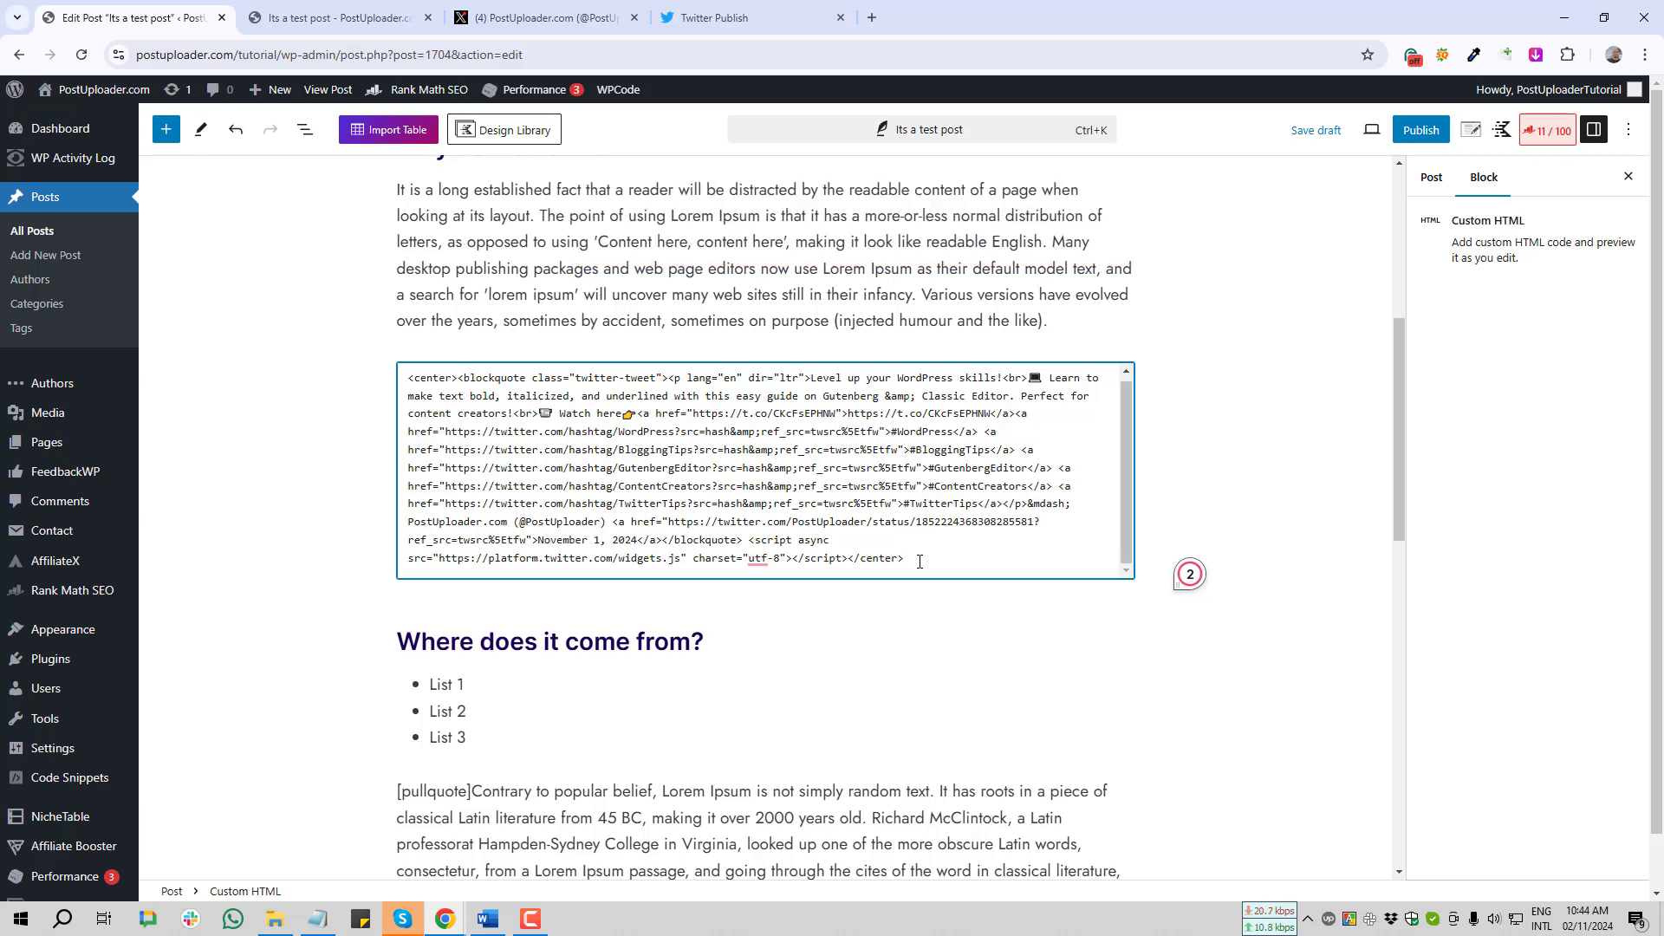
# - Save the draft and reload the post's preview to check the alignment of the embedded X post
pyautogui.click(1319, 136)
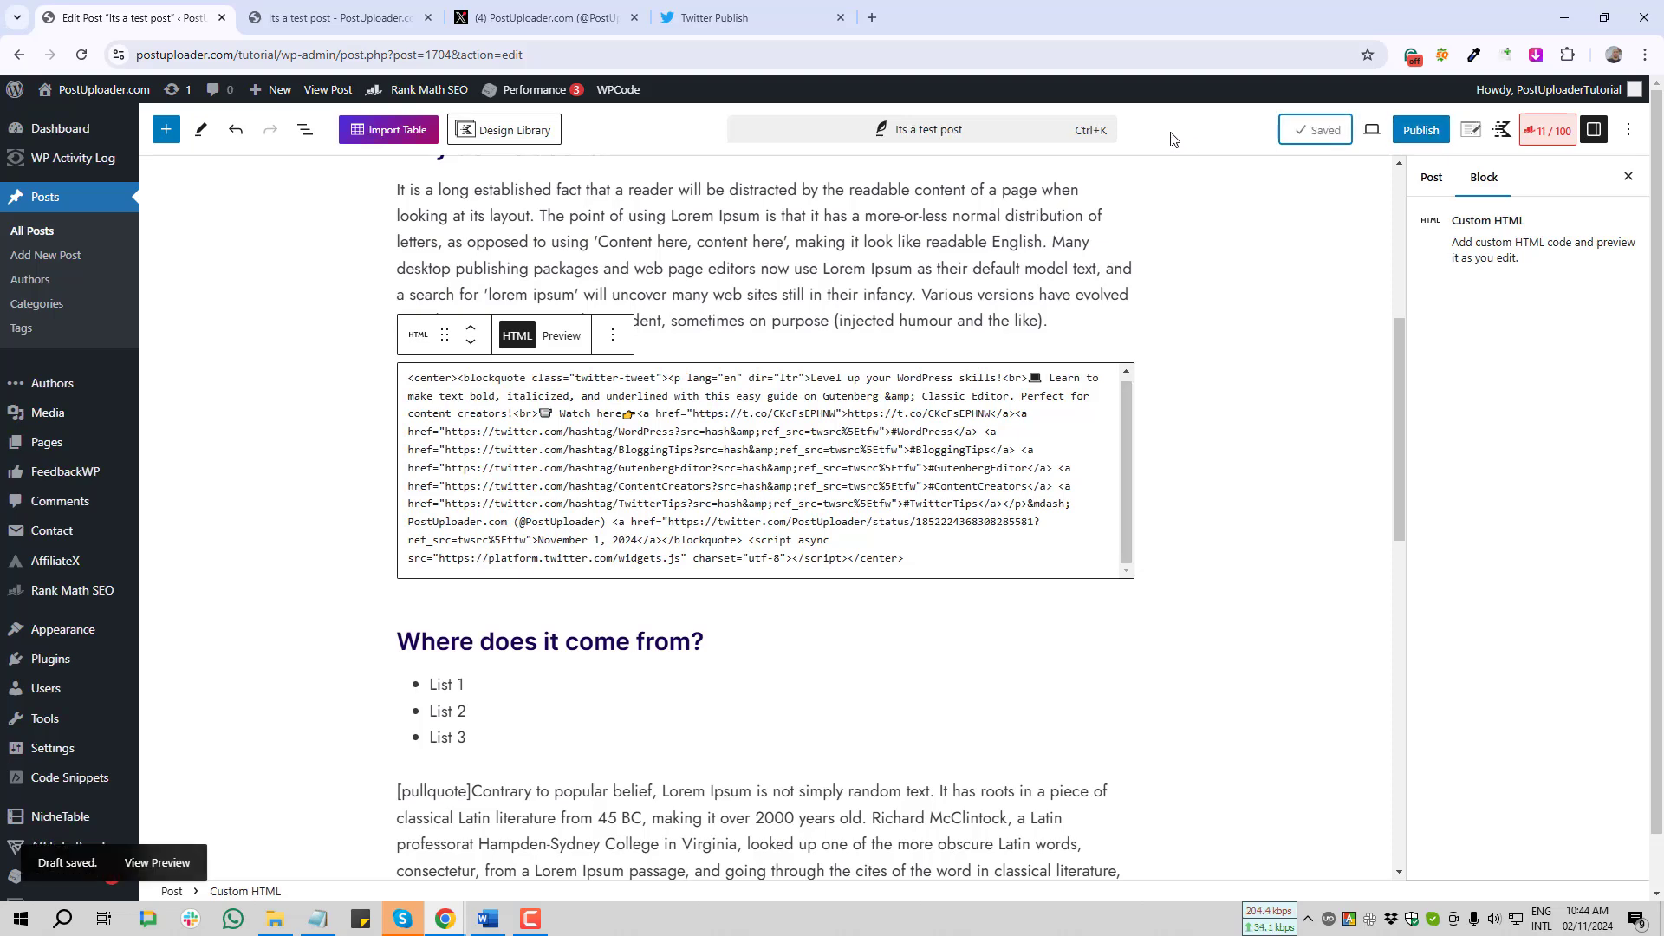
pyautogui.click(338, 18)
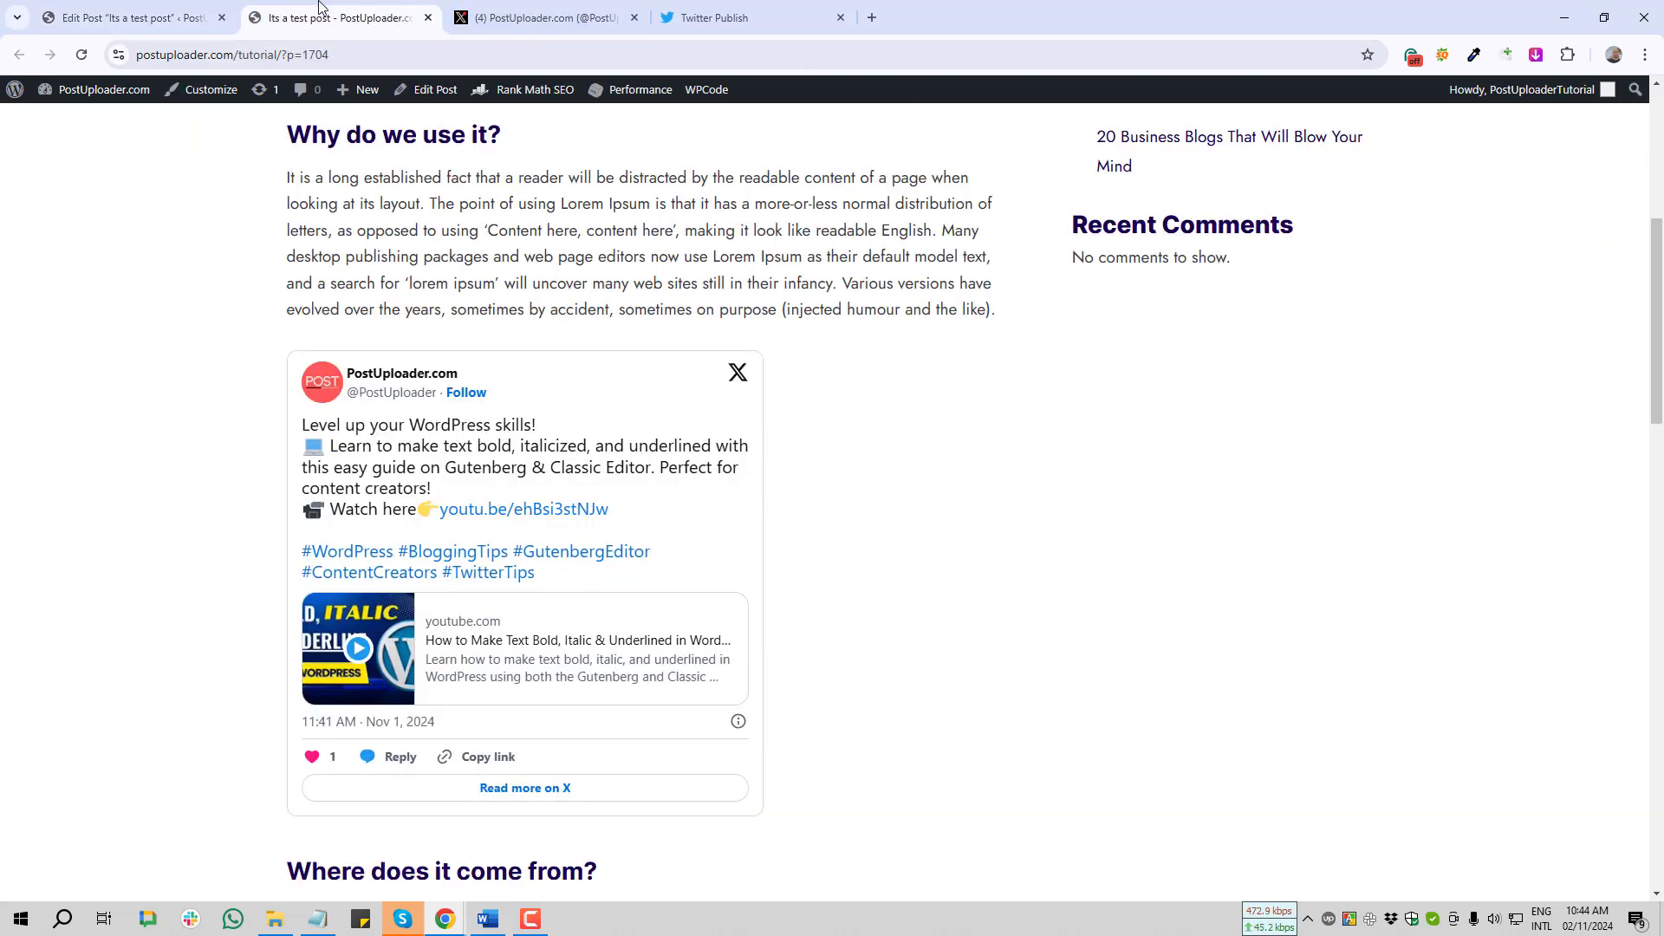
pyautogui.press('F5')
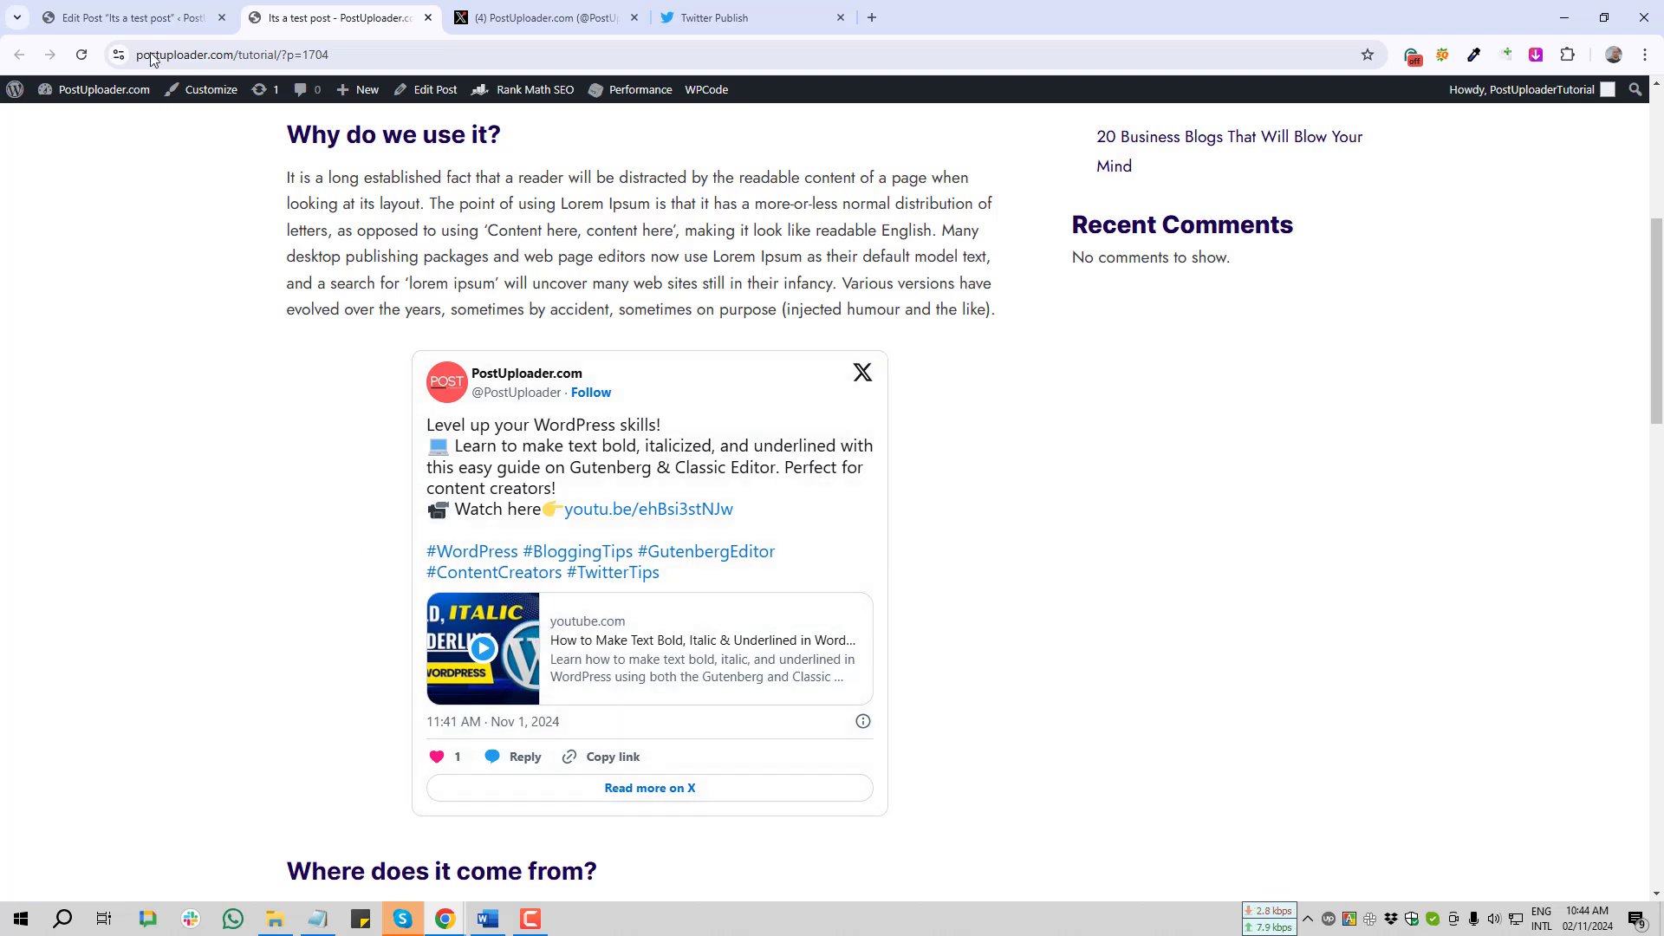
# - Close the preview and open the draft "Its a test post" in the classic editor from the list of all posts
pyautogui.middleClick(338, 7)
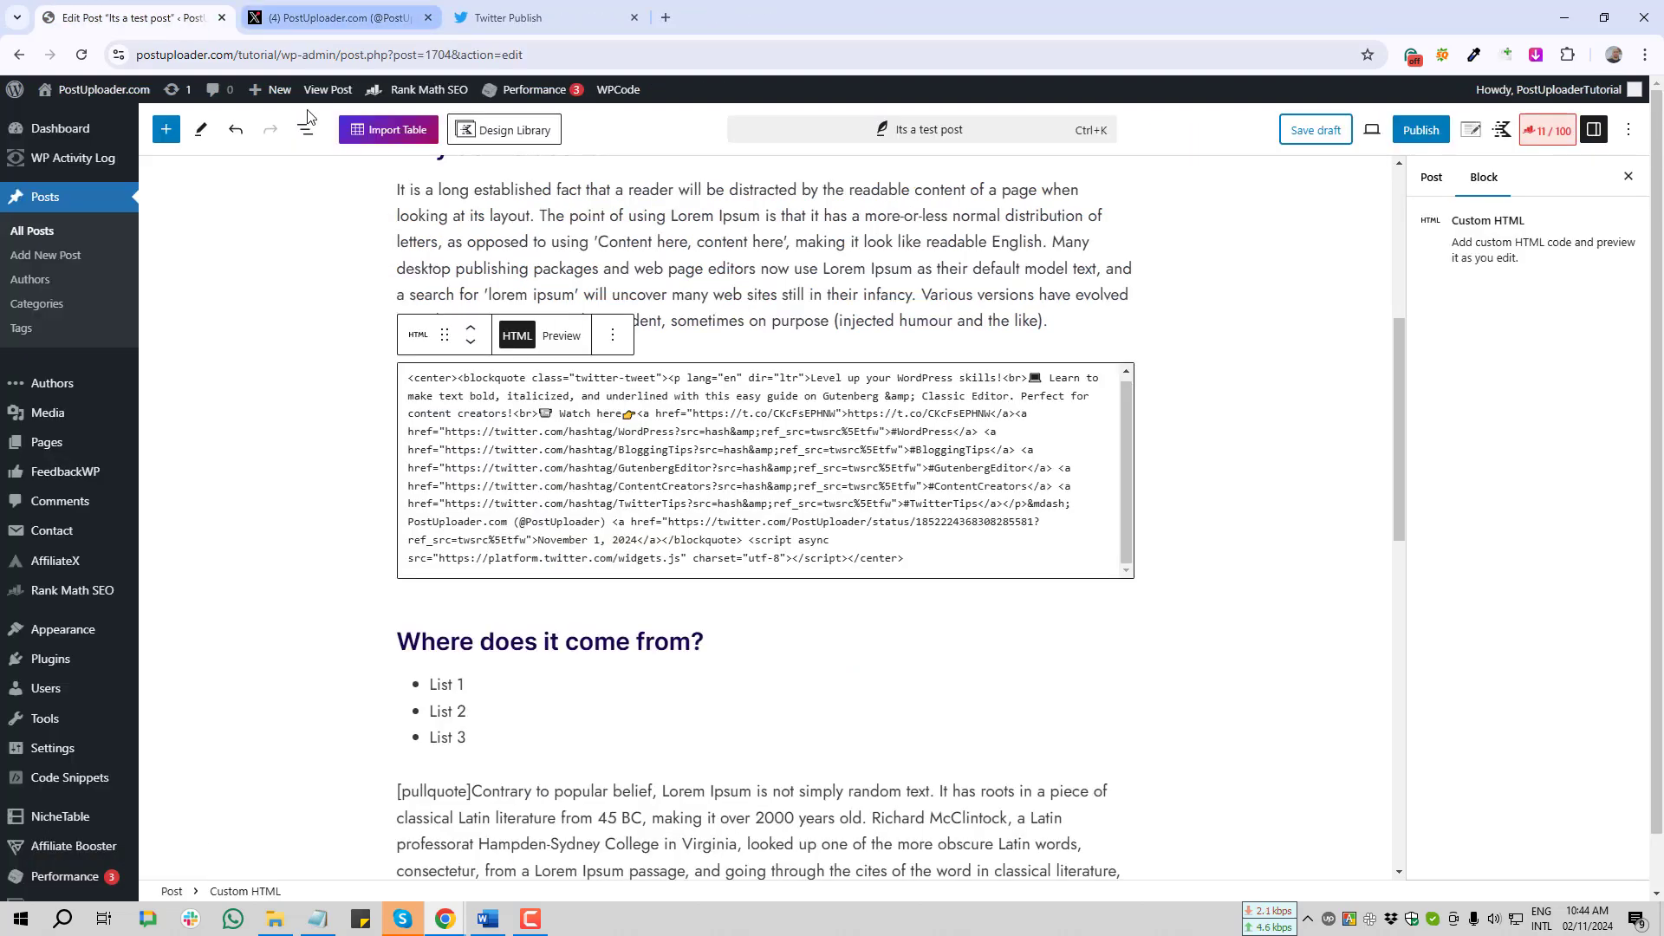
pyautogui.click(32, 239)
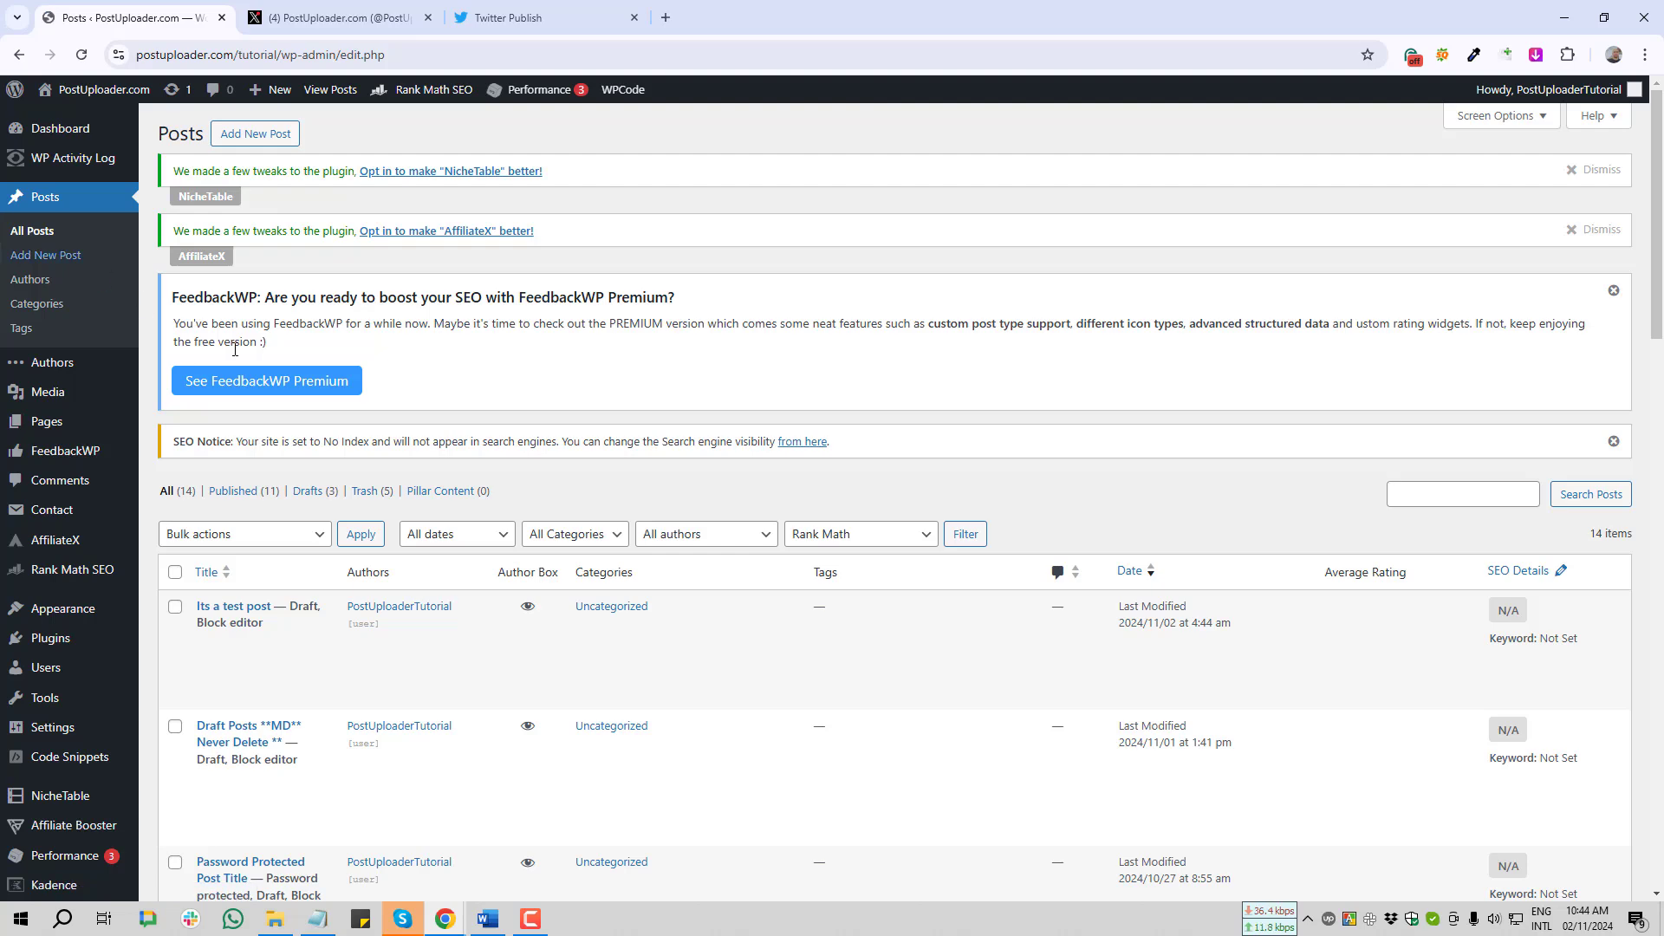
pyautogui.scroll(-2, 377, 430)
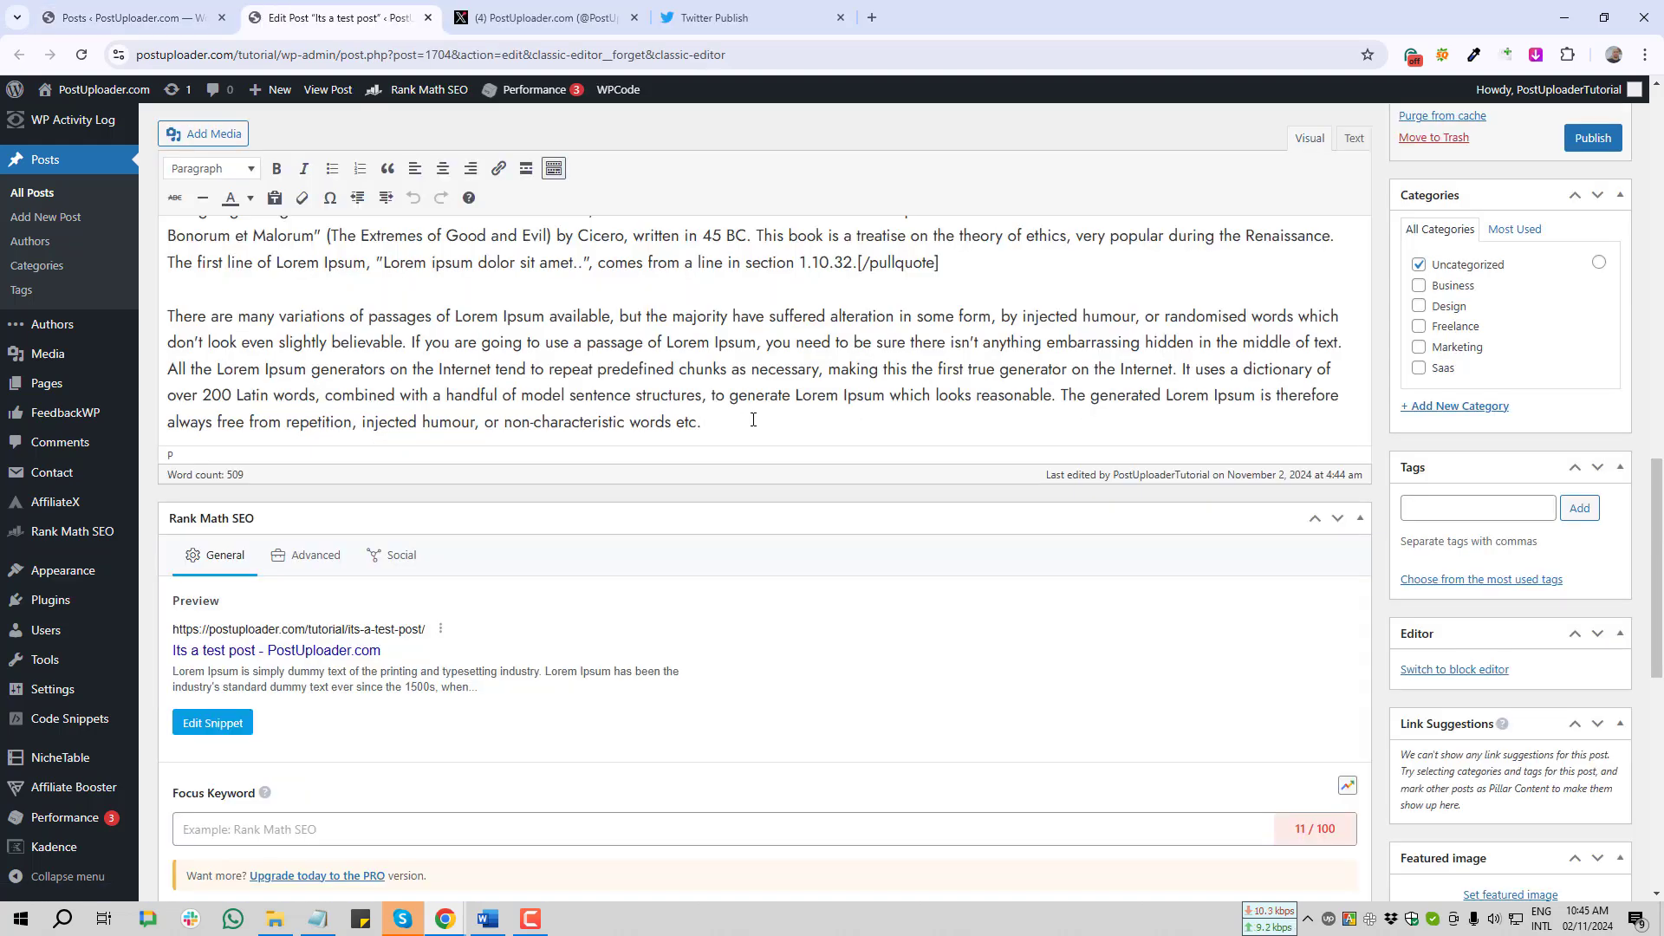
# - Add the line "Classic Editor Embed Twitter Post" below the last paragraph and format it as a bold Heading 2
pyautogui.press('Return')
pyautogui.press('Return')
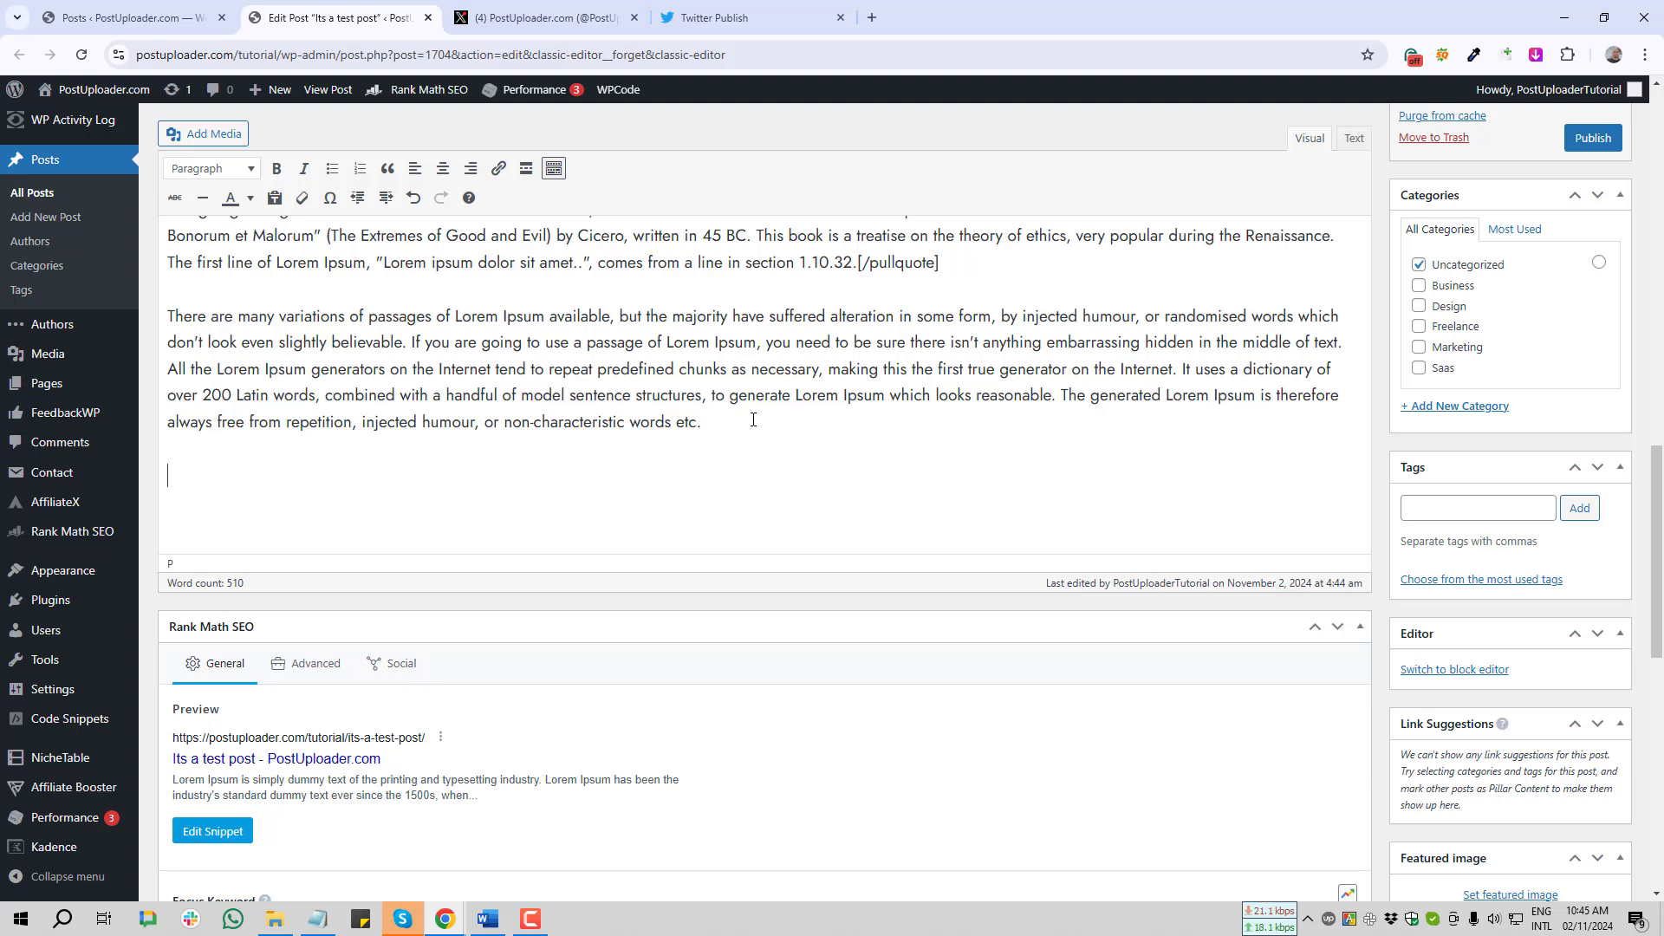
pyautogui.write('Classic Editor Embed Twitter Post')
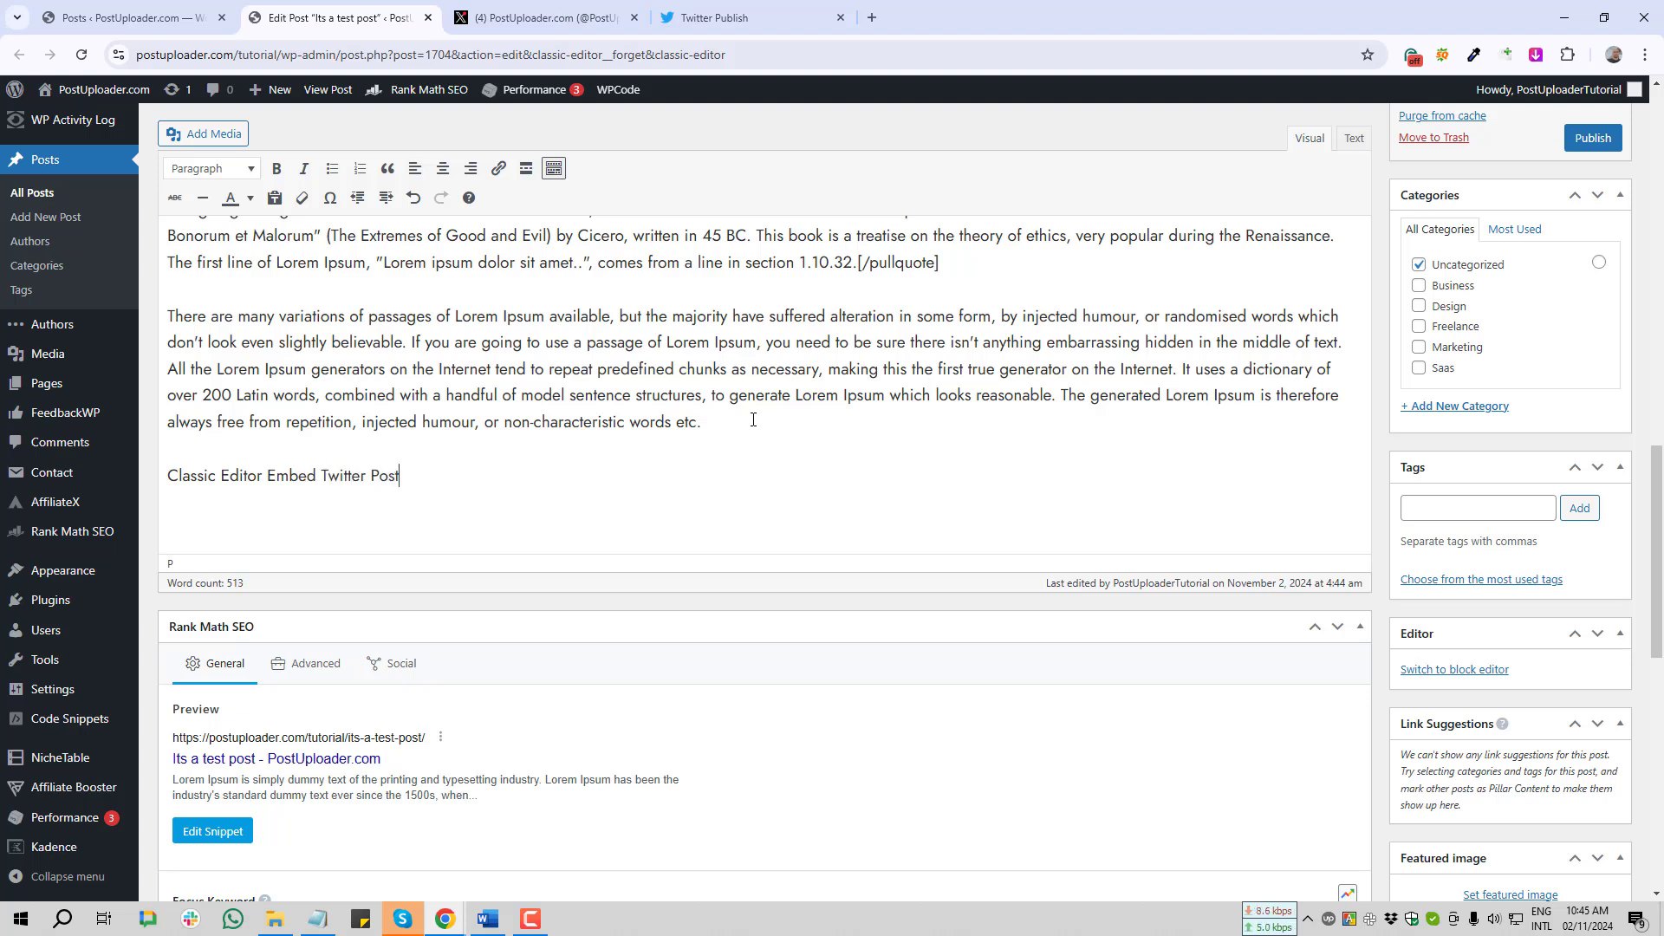
pyautogui.tripleClick(299, 477)
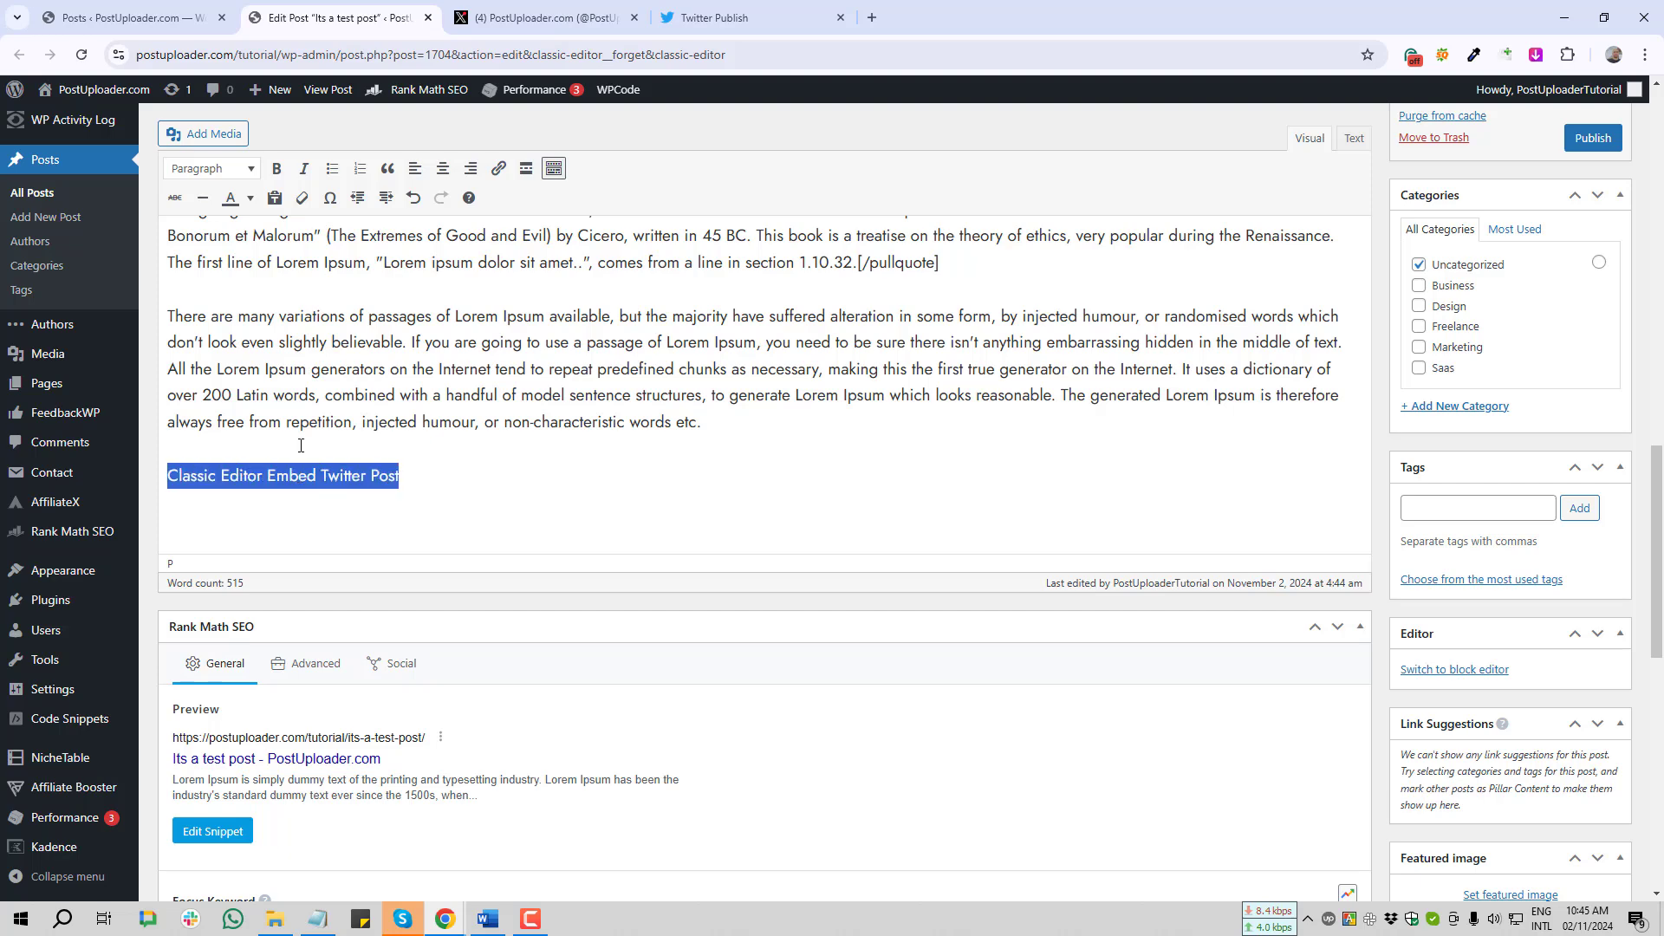
pyautogui.click(212, 168)
pyautogui.click(282, 288)
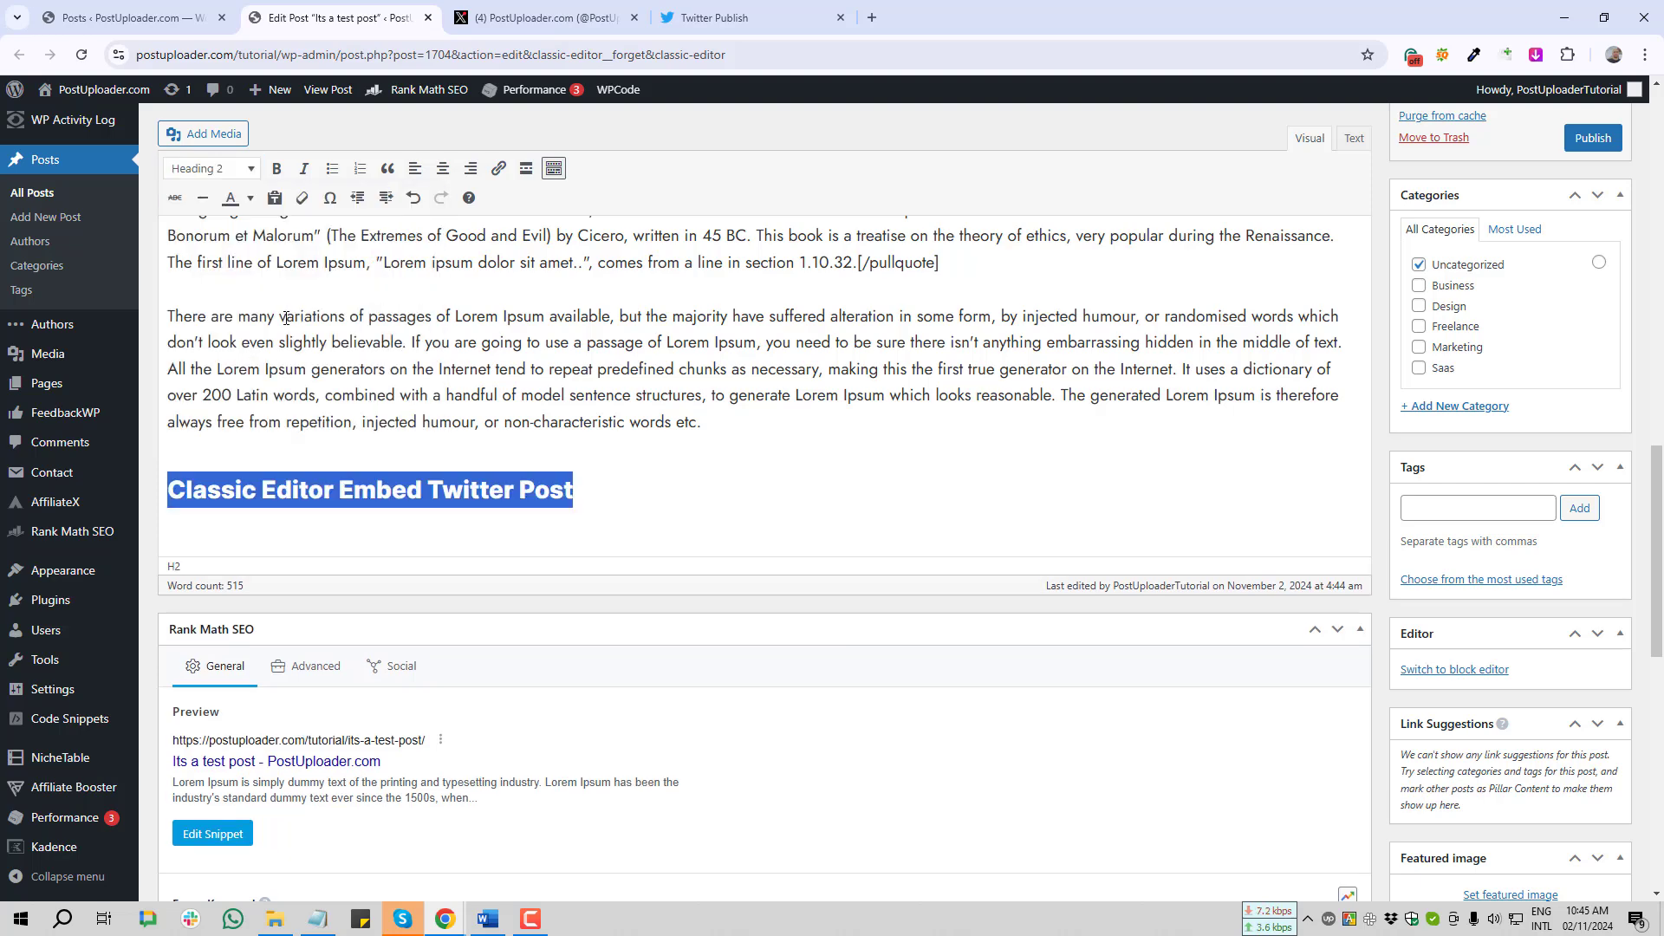
pyautogui.click(276, 168)
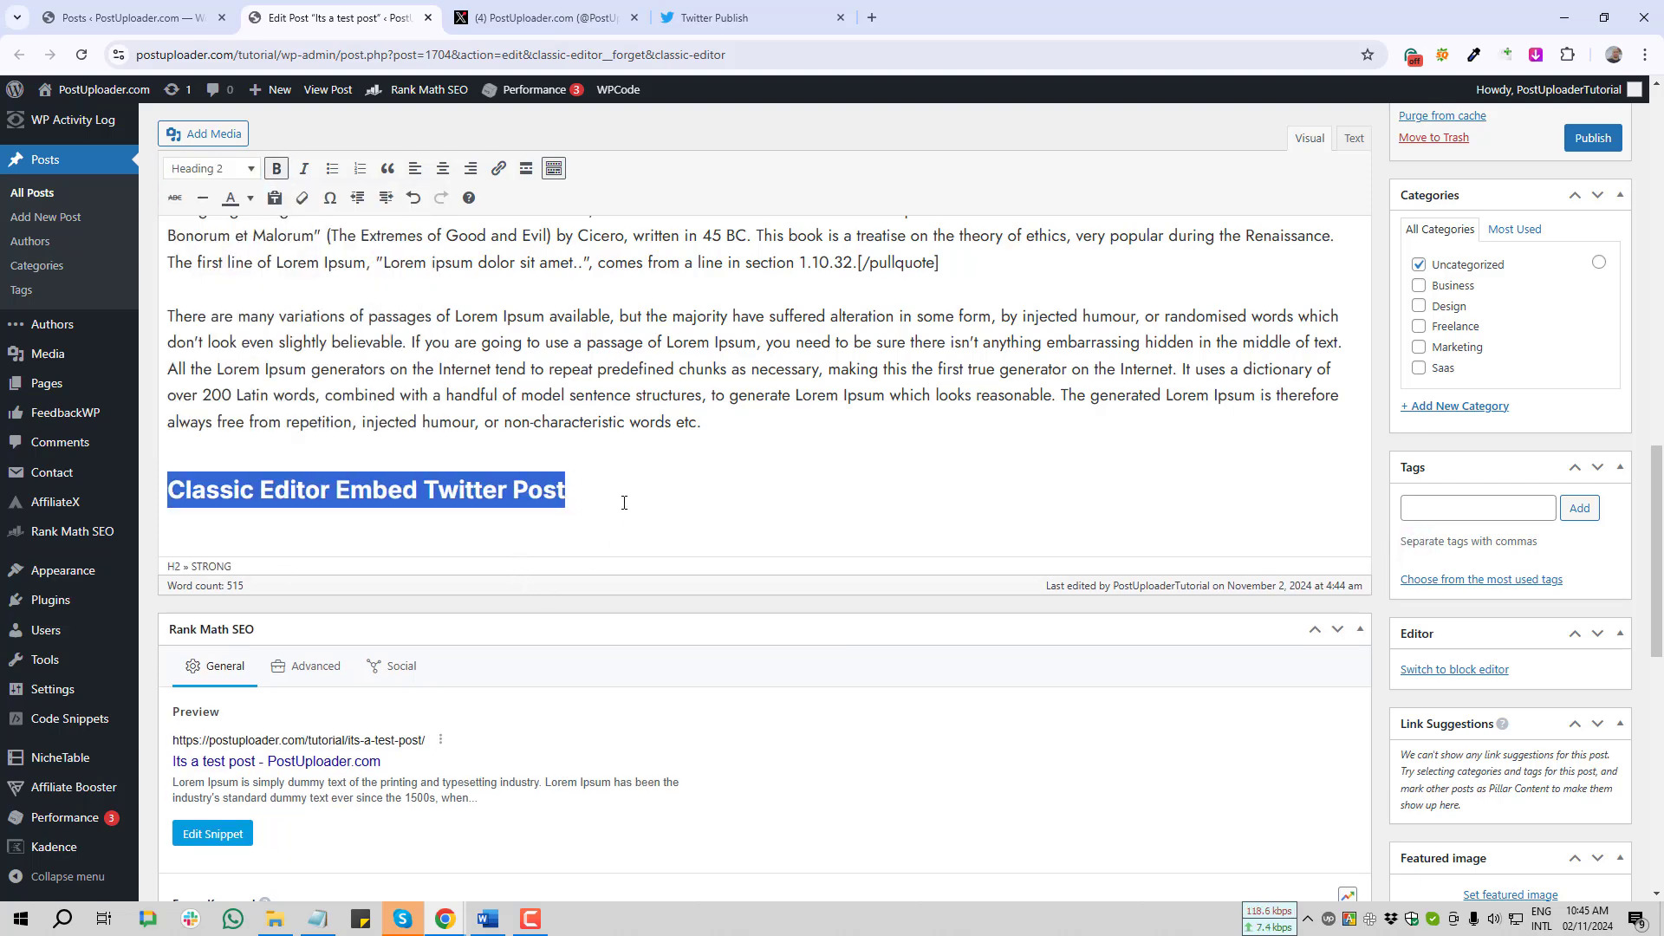
pyautogui.click(529, 554)
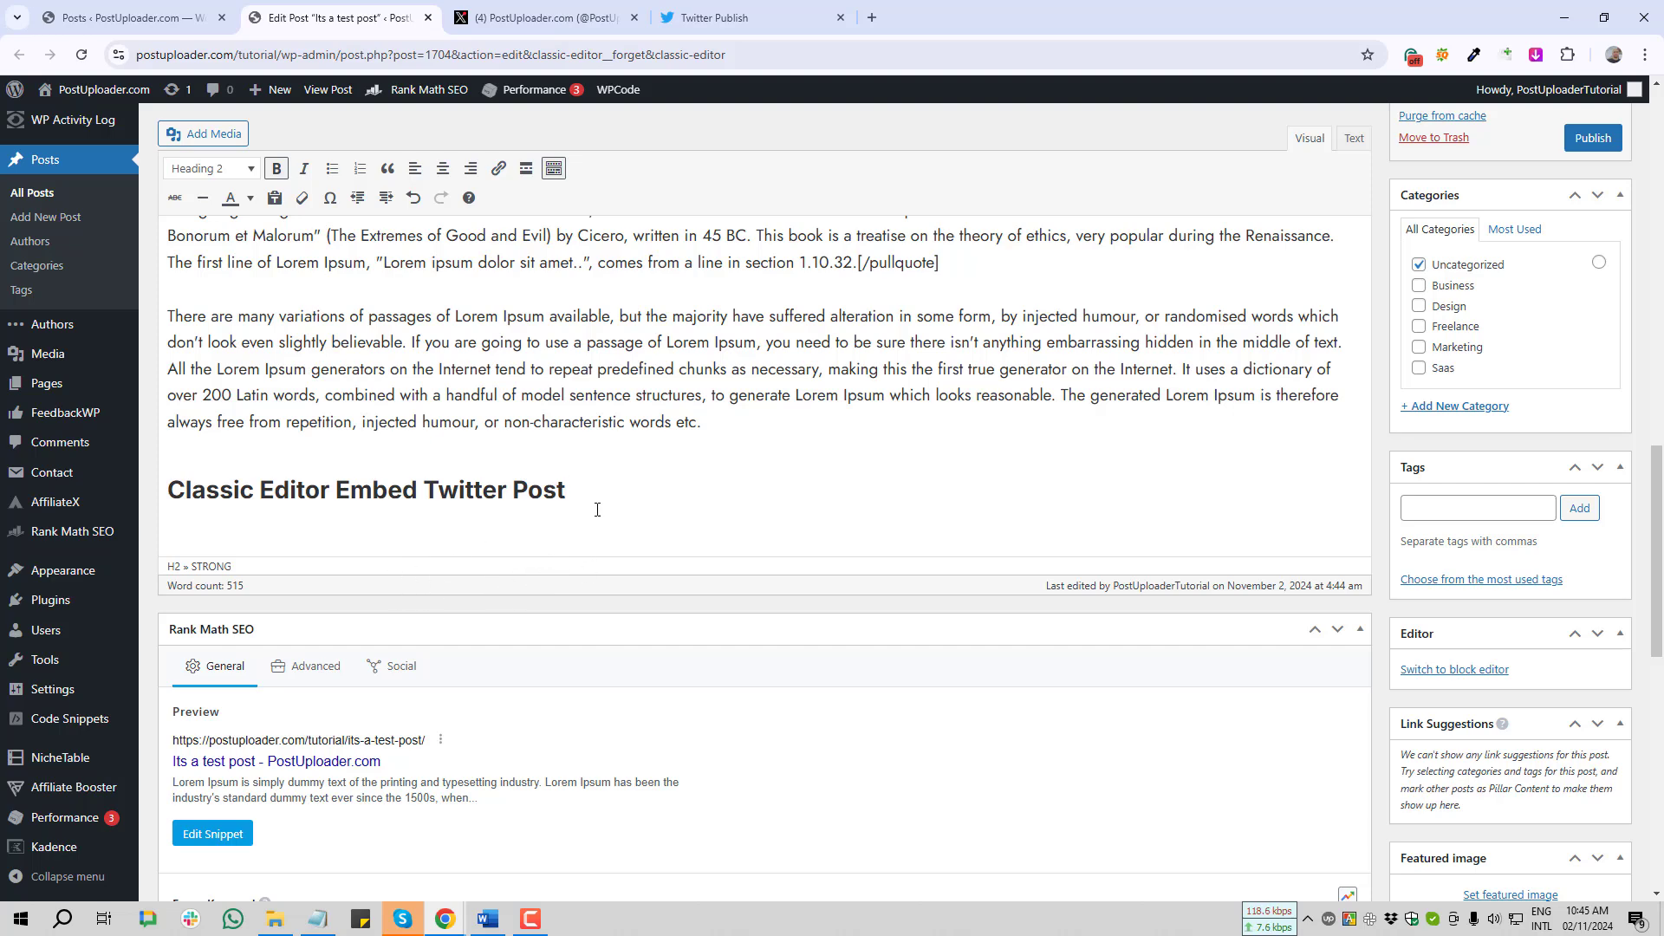
# - Generate the embed code for the "Make your blog posts stand out with quotes and pullquotes" X post as an Embedded Post and copy it
pyautogui.click(728, 17)
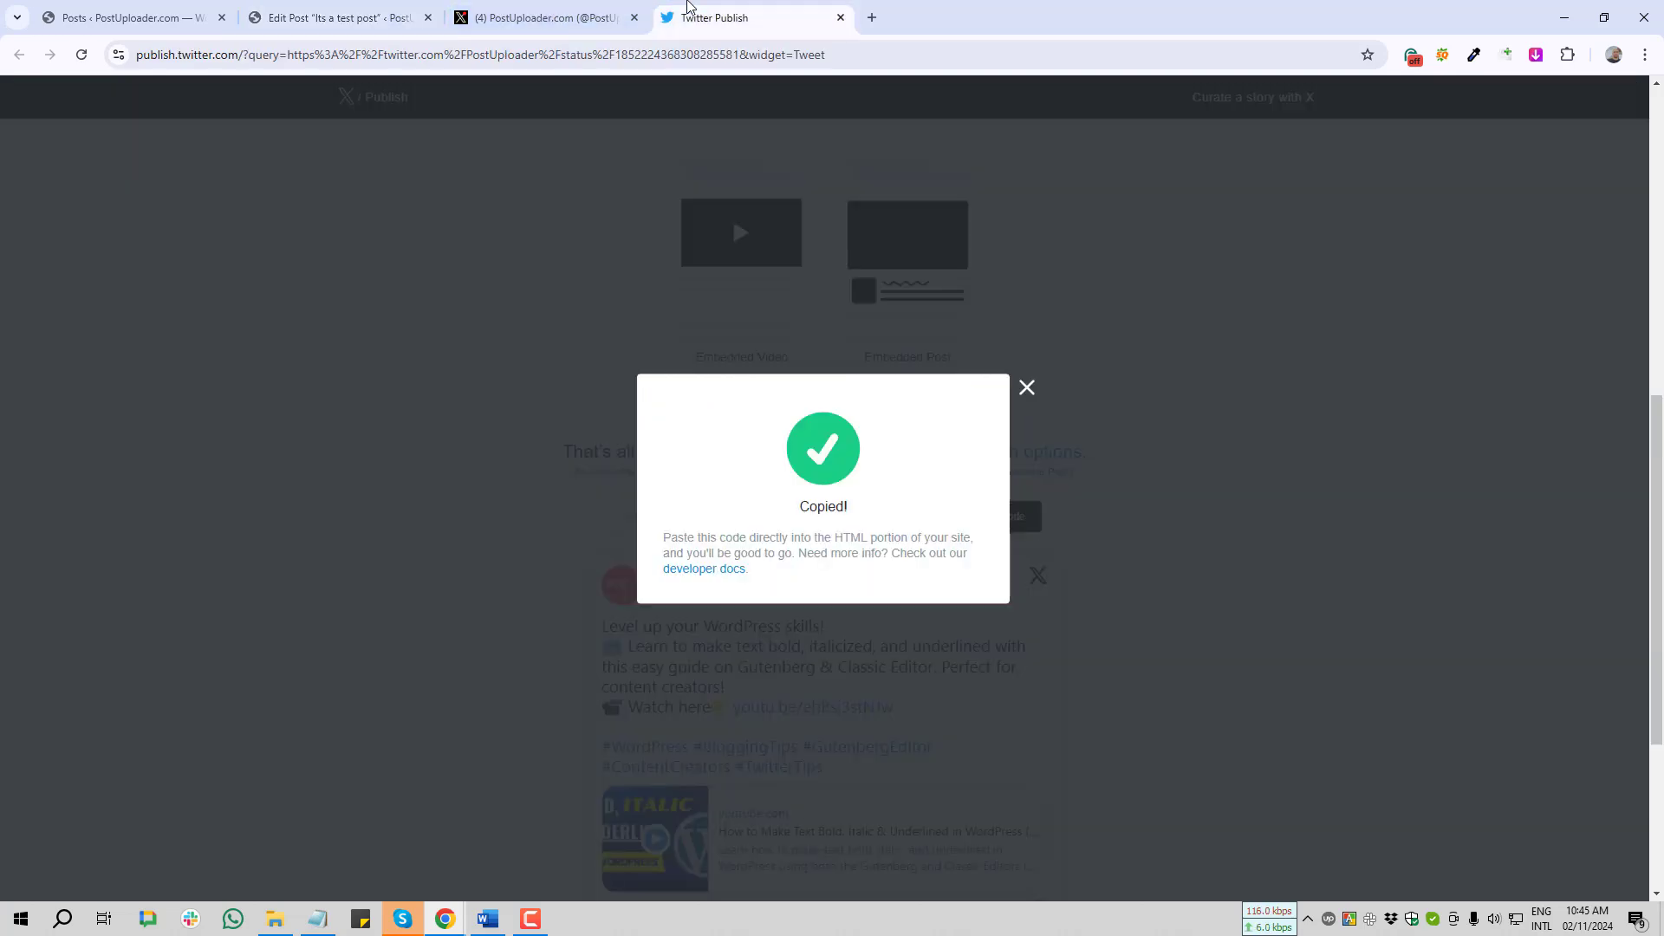
pyautogui.middleClick(735, 12)
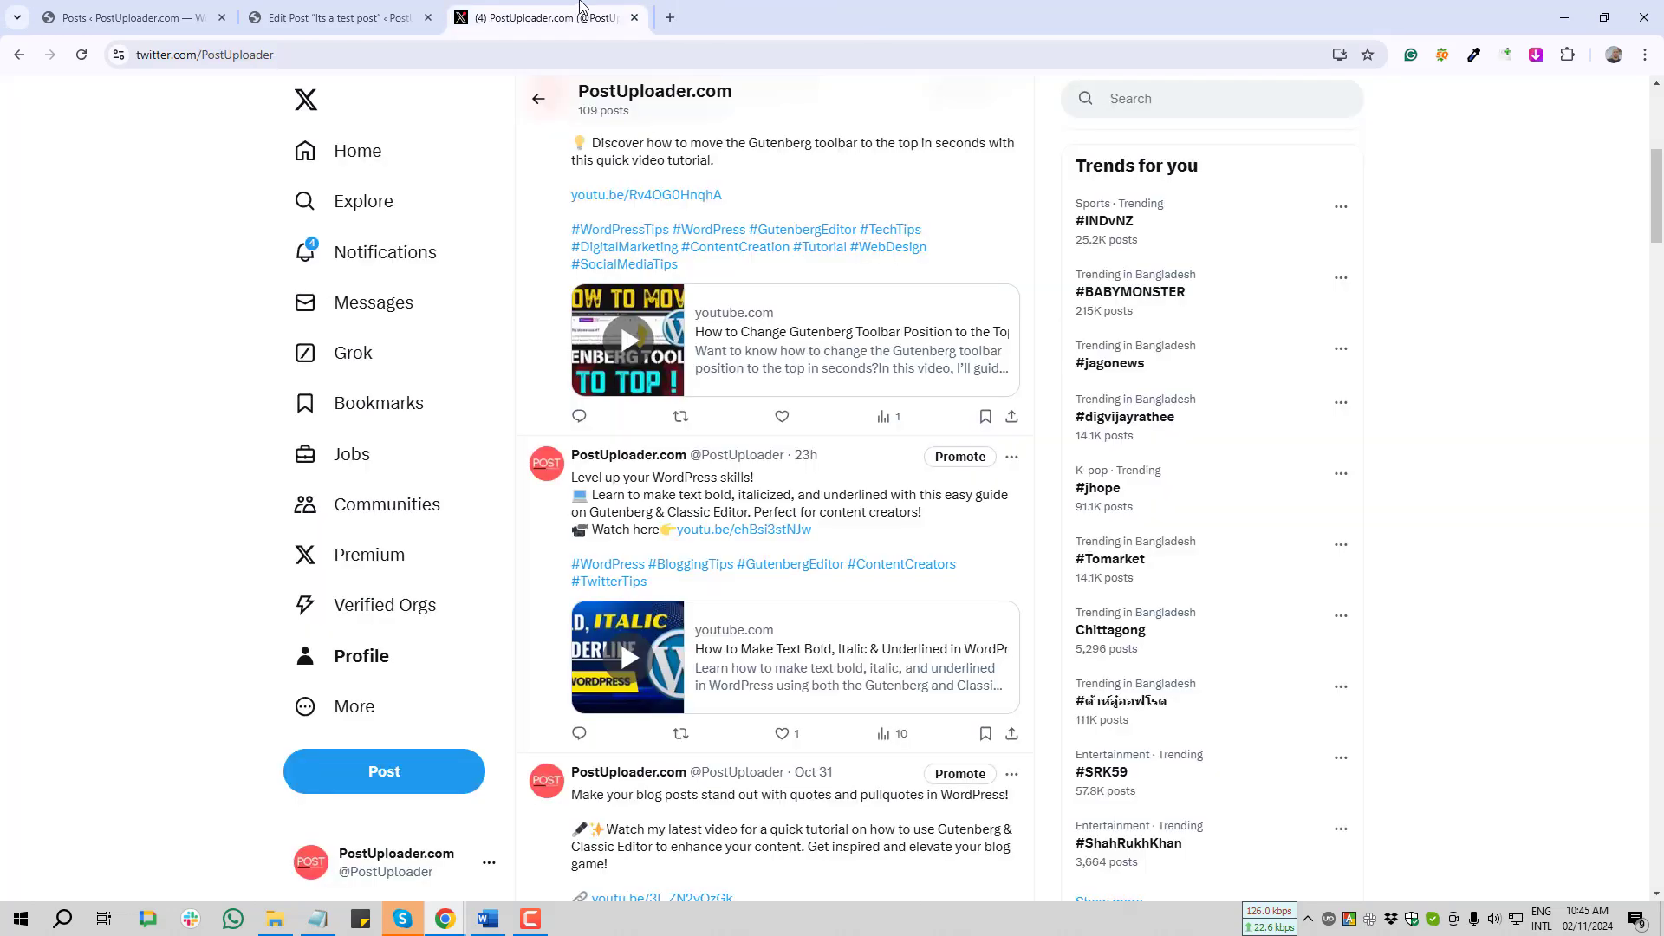
pyautogui.scroll(-5, 836, 574)
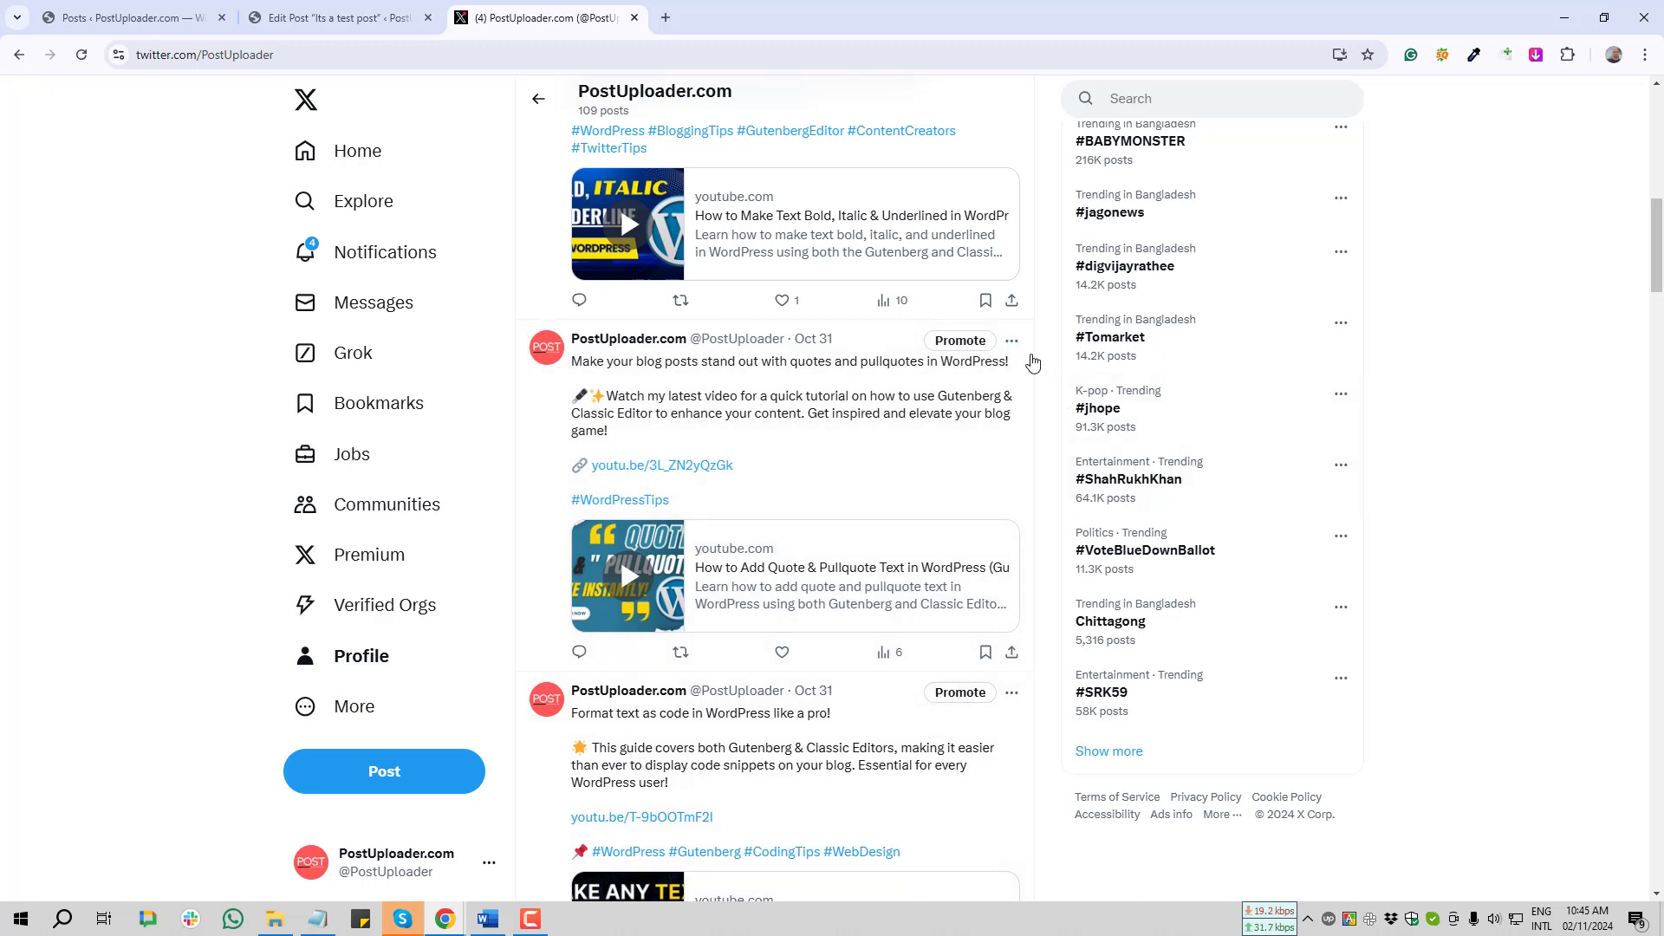
pyautogui.click(1013, 343)
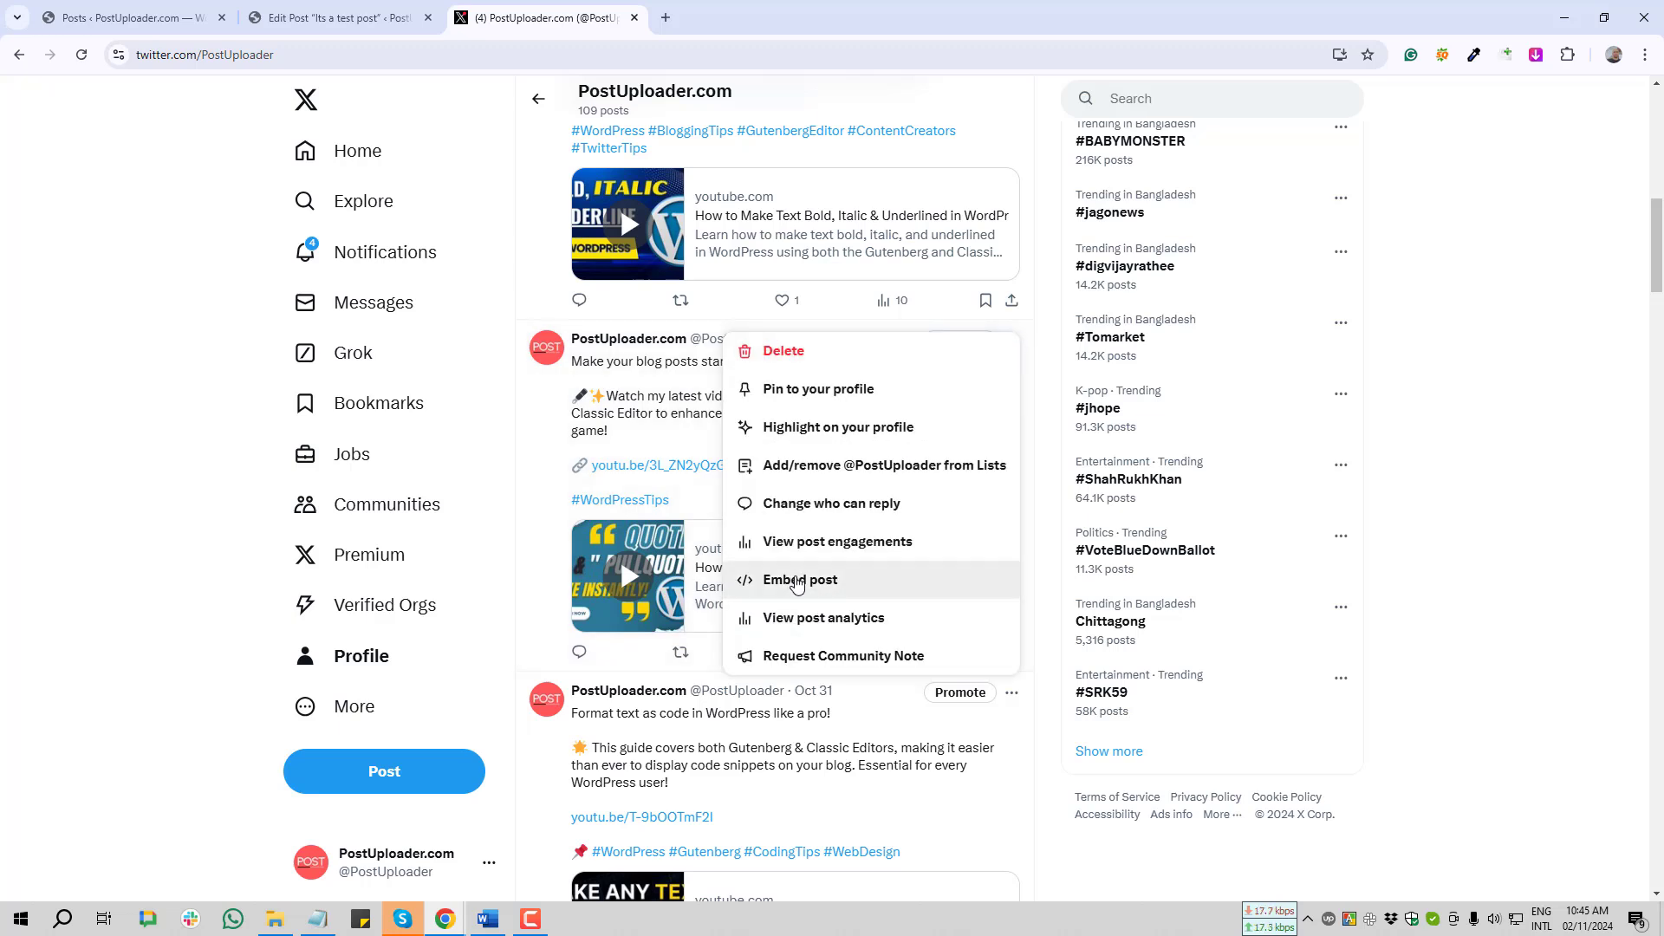
pyautogui.click(797, 581)
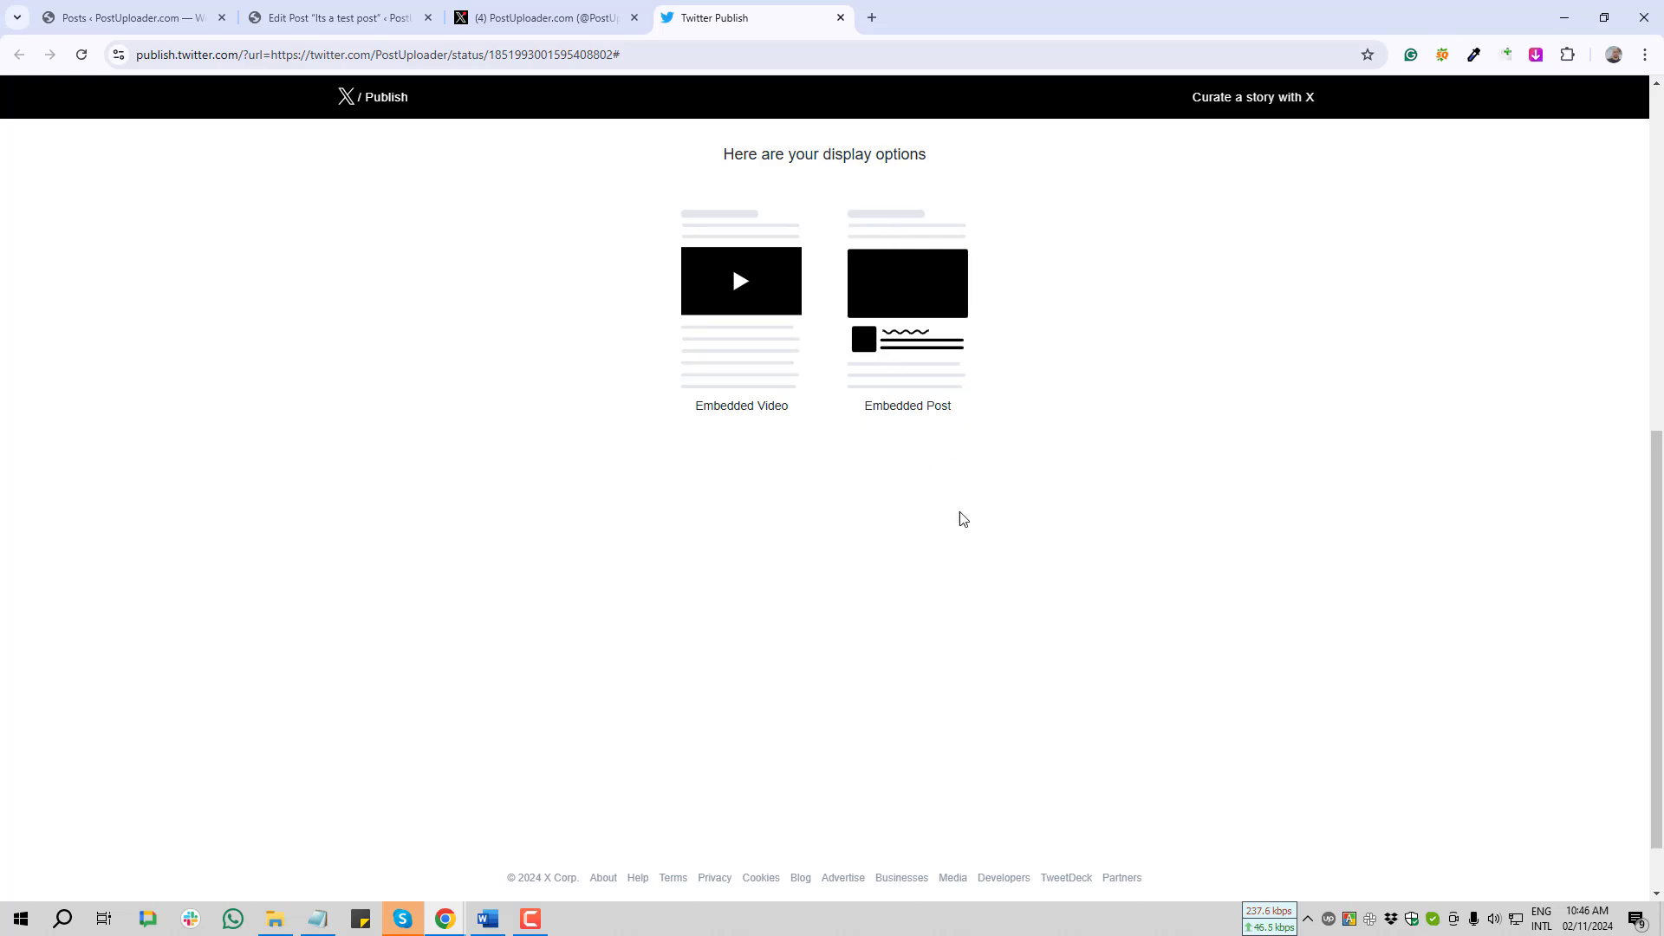
pyautogui.click(925, 372)
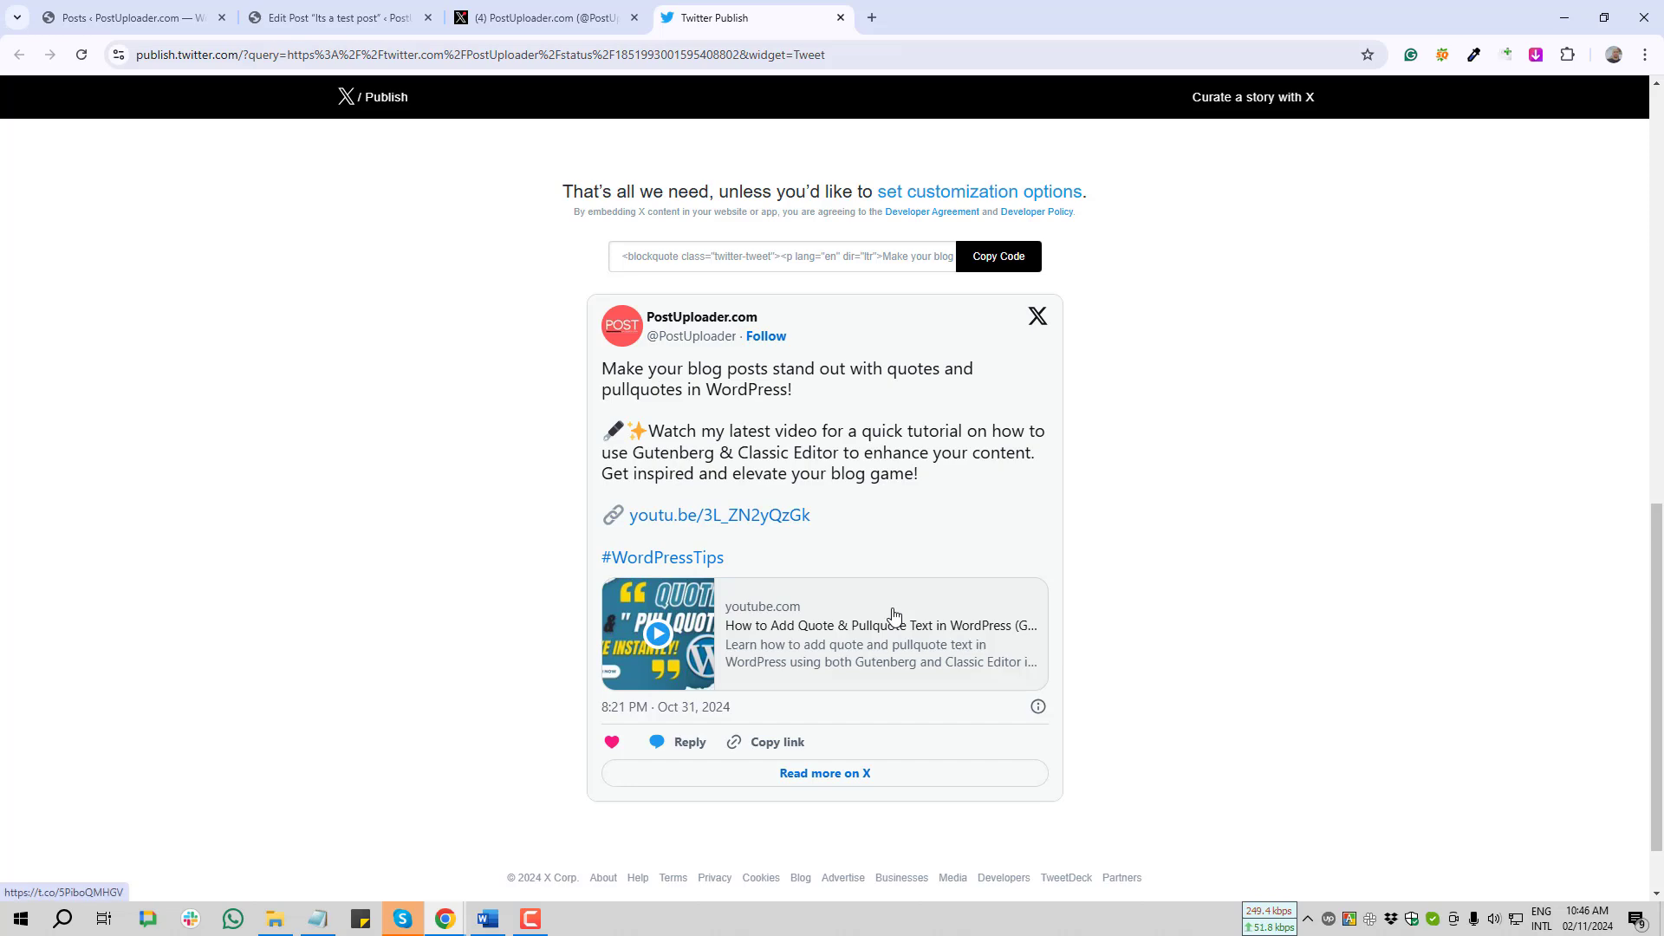
pyautogui.click(1004, 258)
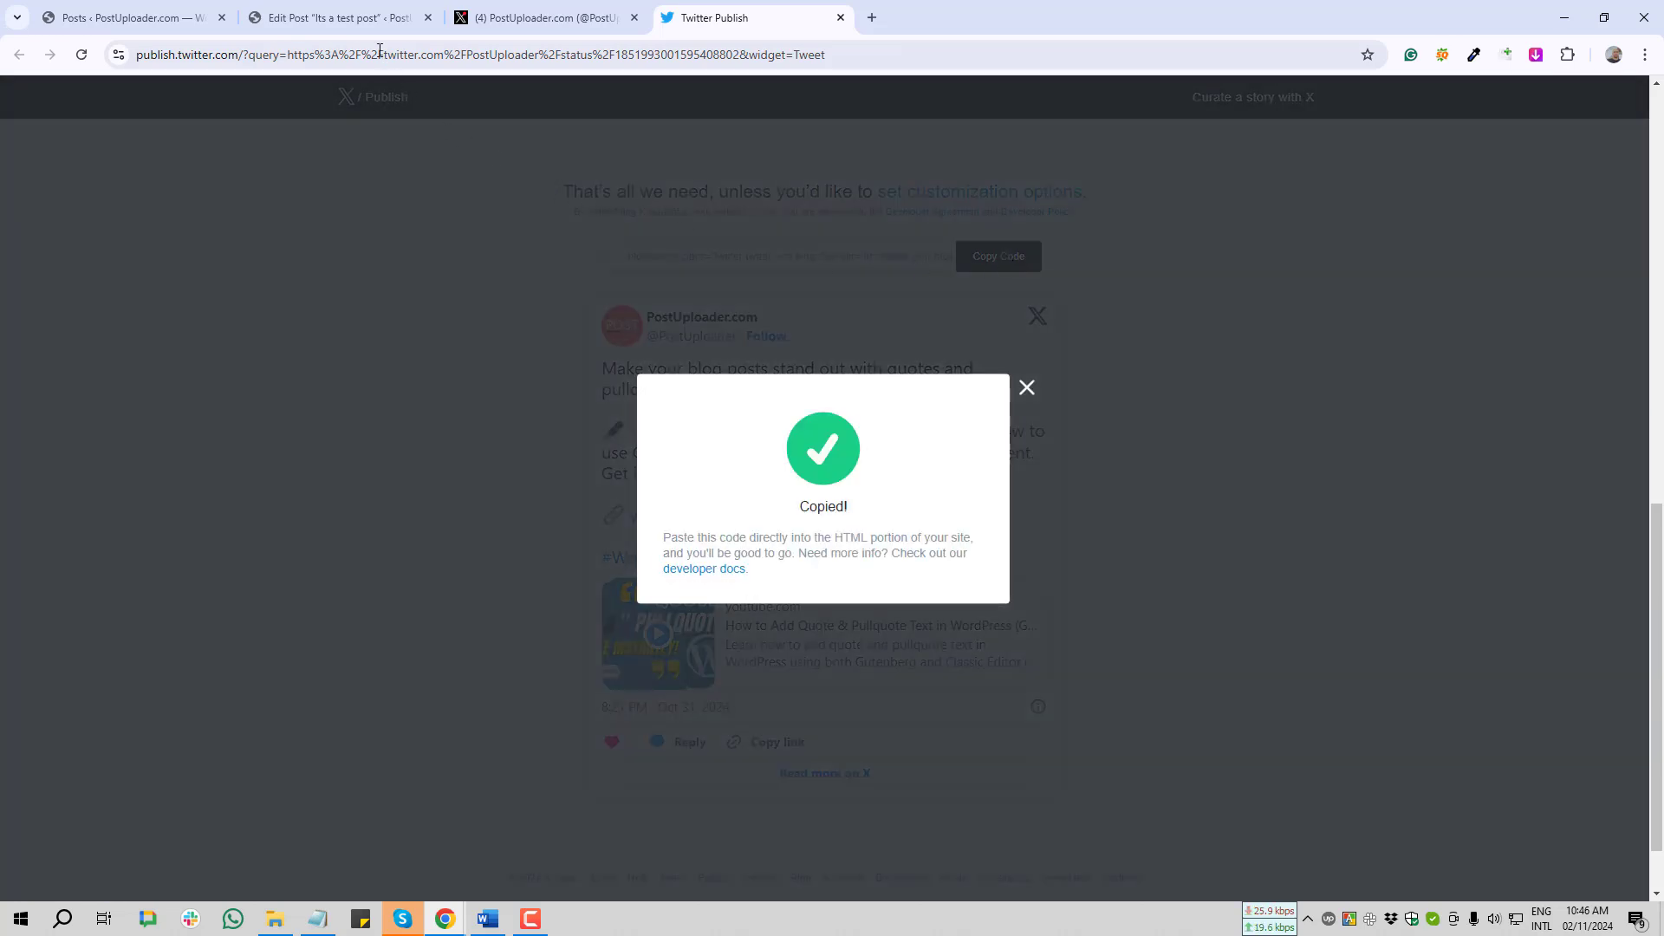
# - Return to the classic editor and place the cursor on the empty line below the "Classic Editor Embed Twitter Post" heading
pyautogui.click(351, 26)
pyautogui.click(287, 525)
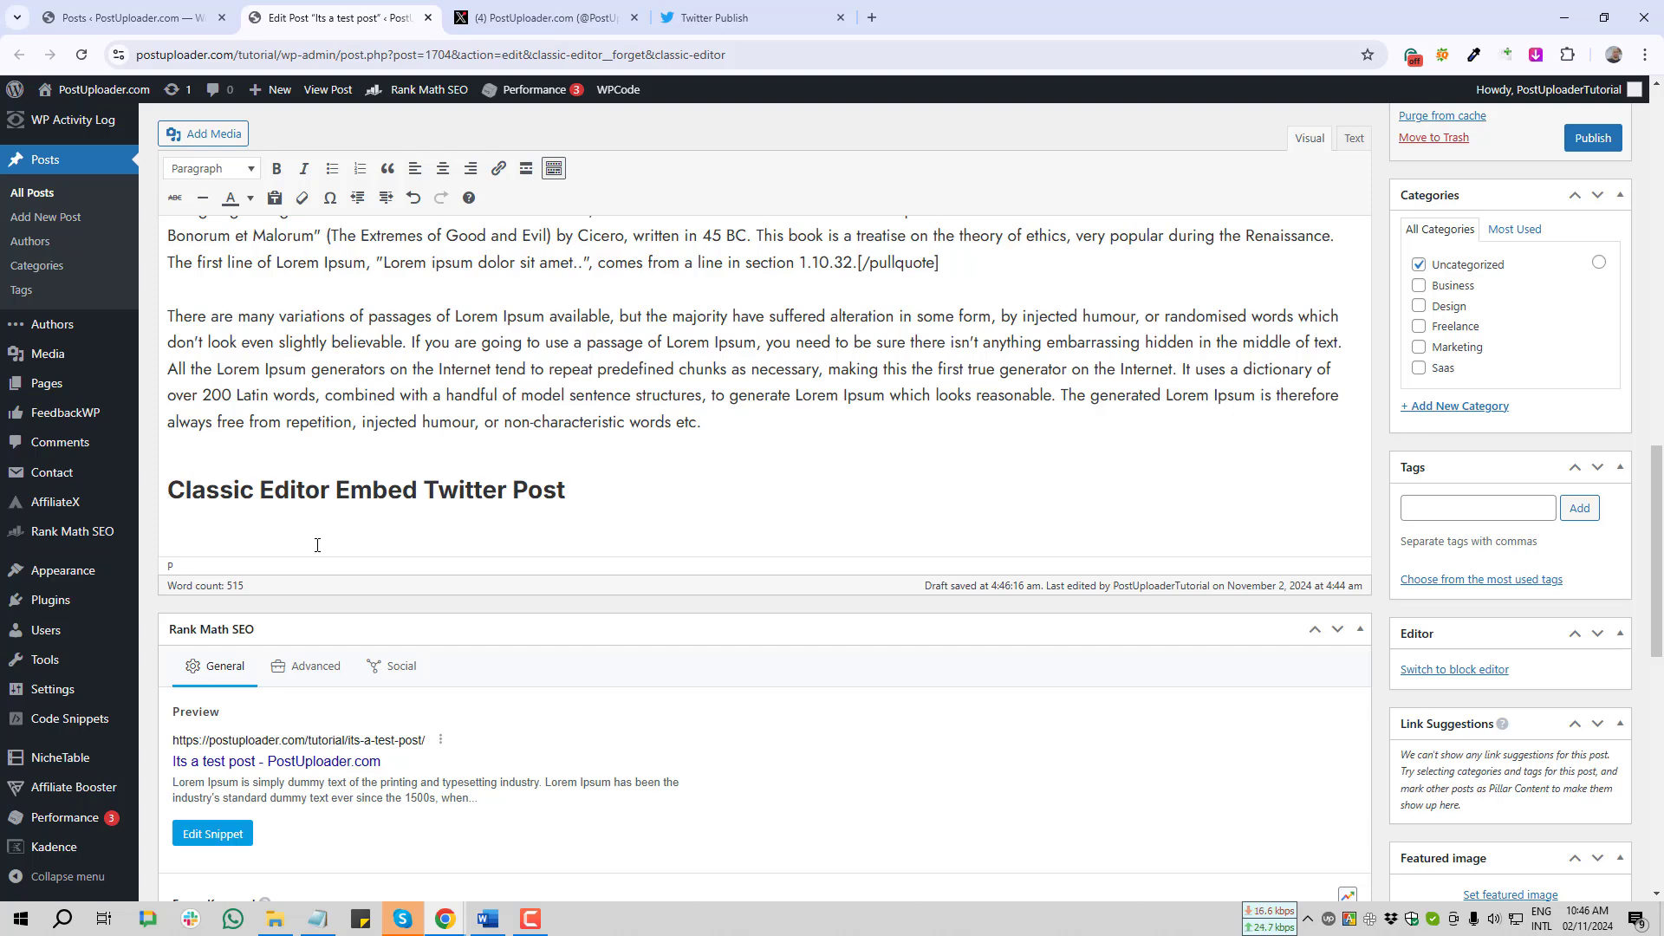
pyautogui.scroll(1, 322, 542)
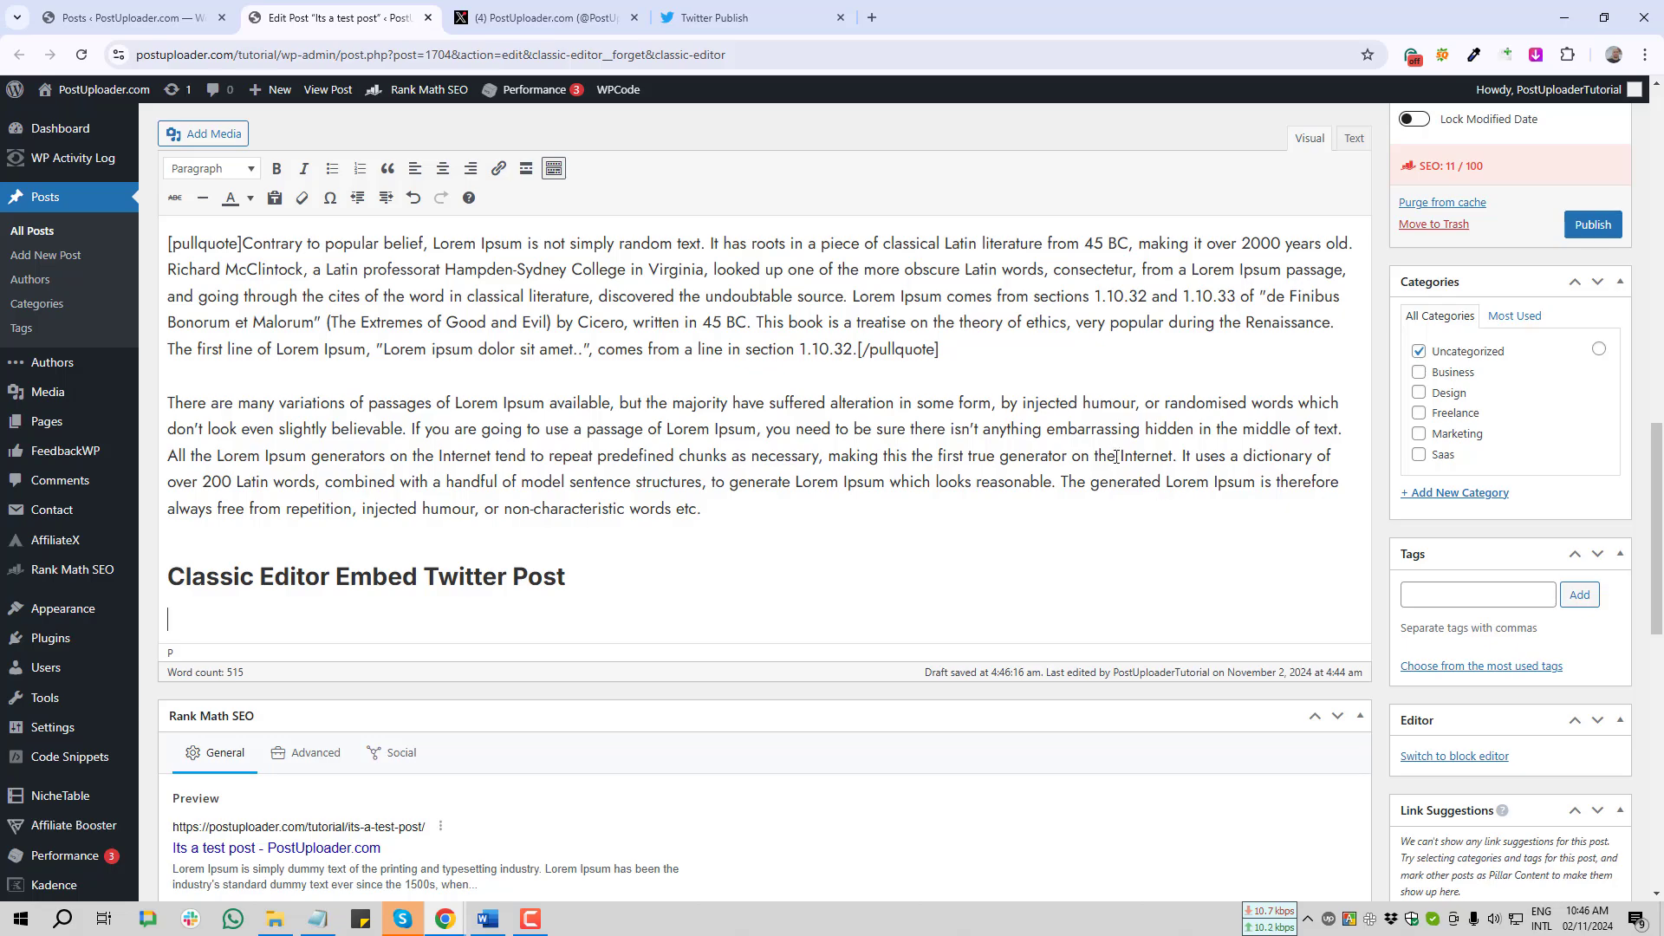
pyautogui.press('Print')
pyautogui.moveTo(1045, 81); pyautogui.dragTo(1654, 459)
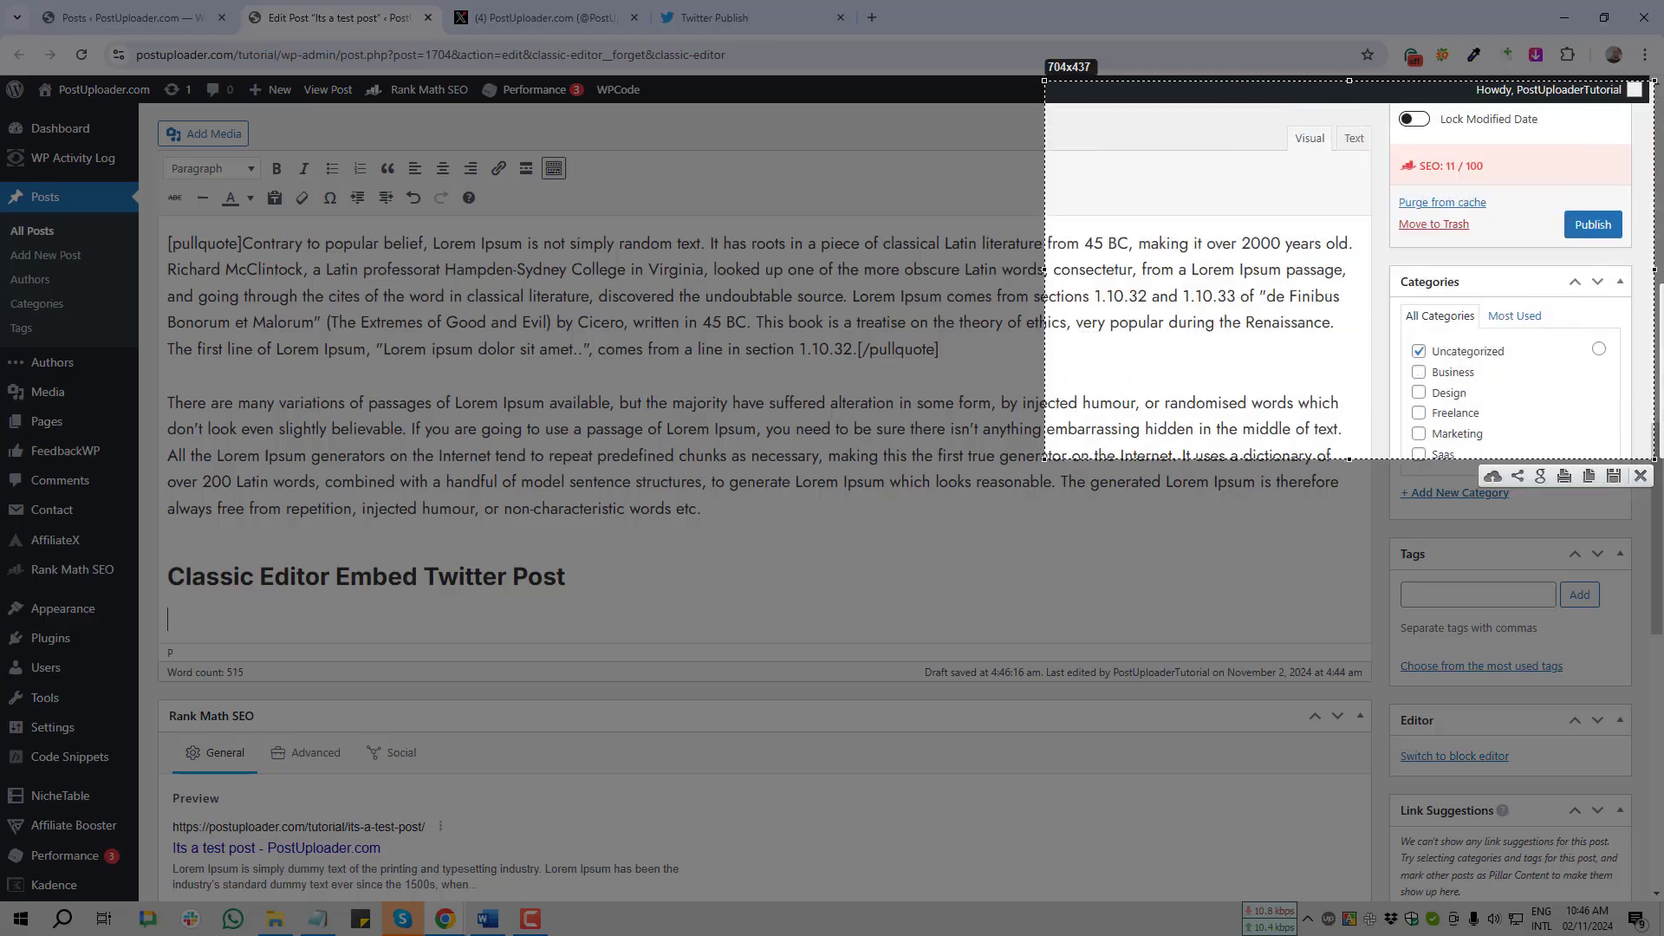
pyautogui.moveTo(1196, 282)
pyautogui.mouseDown()
pyautogui.moveTo(1352, 213)
pyautogui.moveTo(1349, 149)
pyautogui.mouseUp()
pyautogui.click(1638, 477)
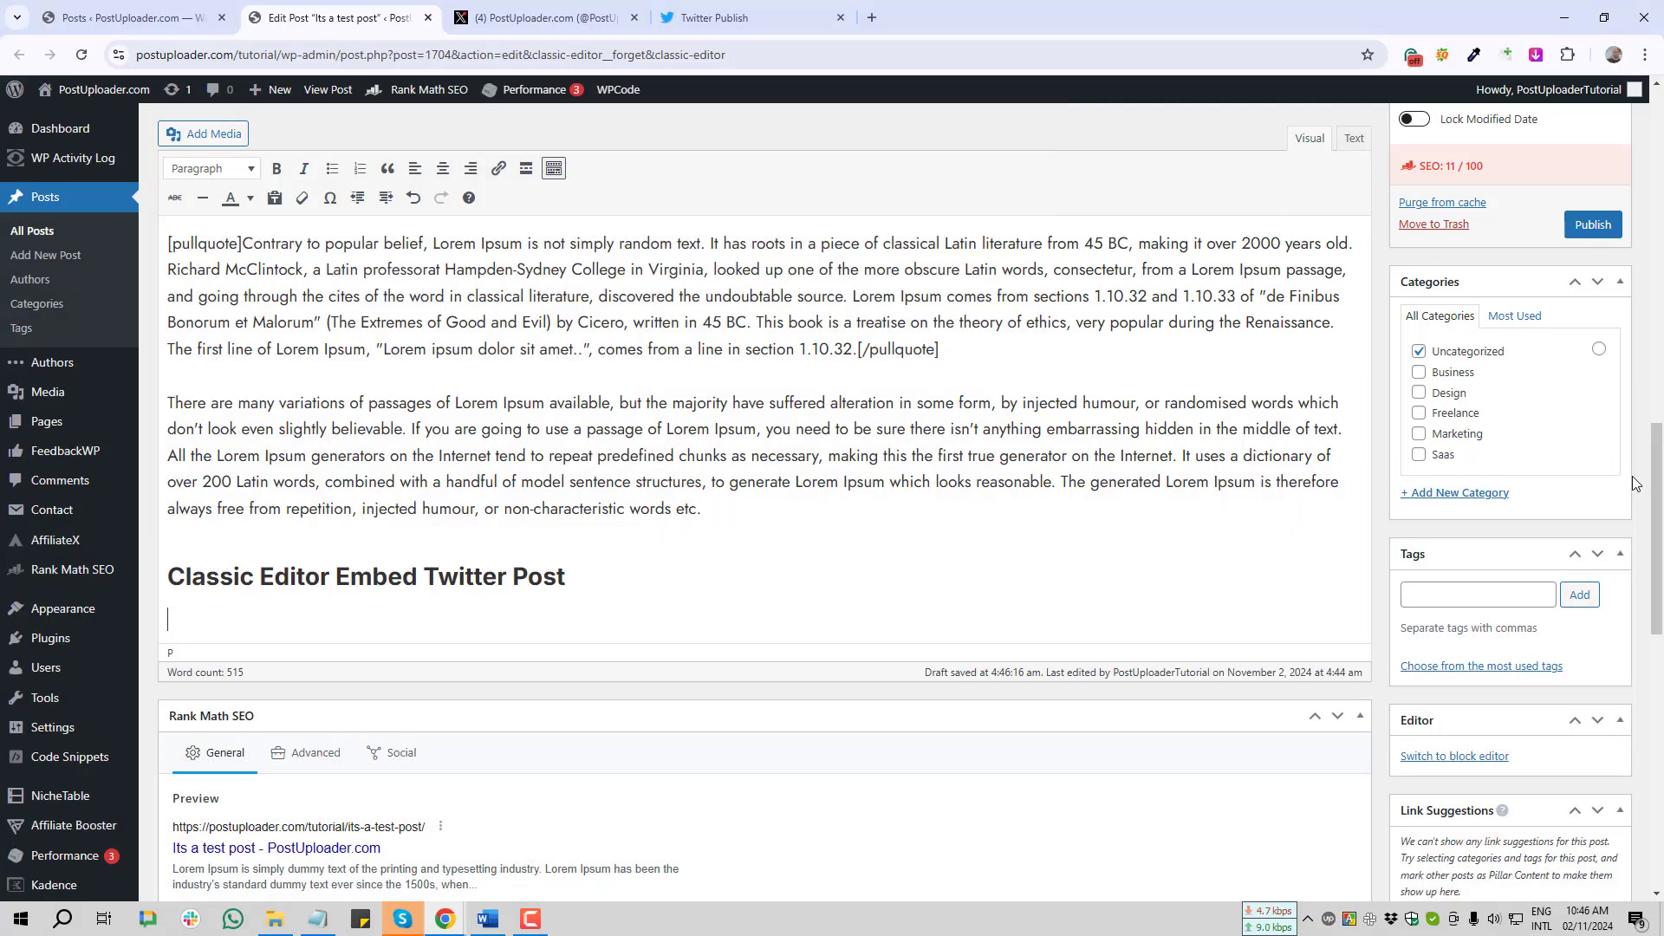
# - Paste the copied embed code at the very end of the post's HTML source in Text mode and save the draft
pyautogui.click(1354, 138)
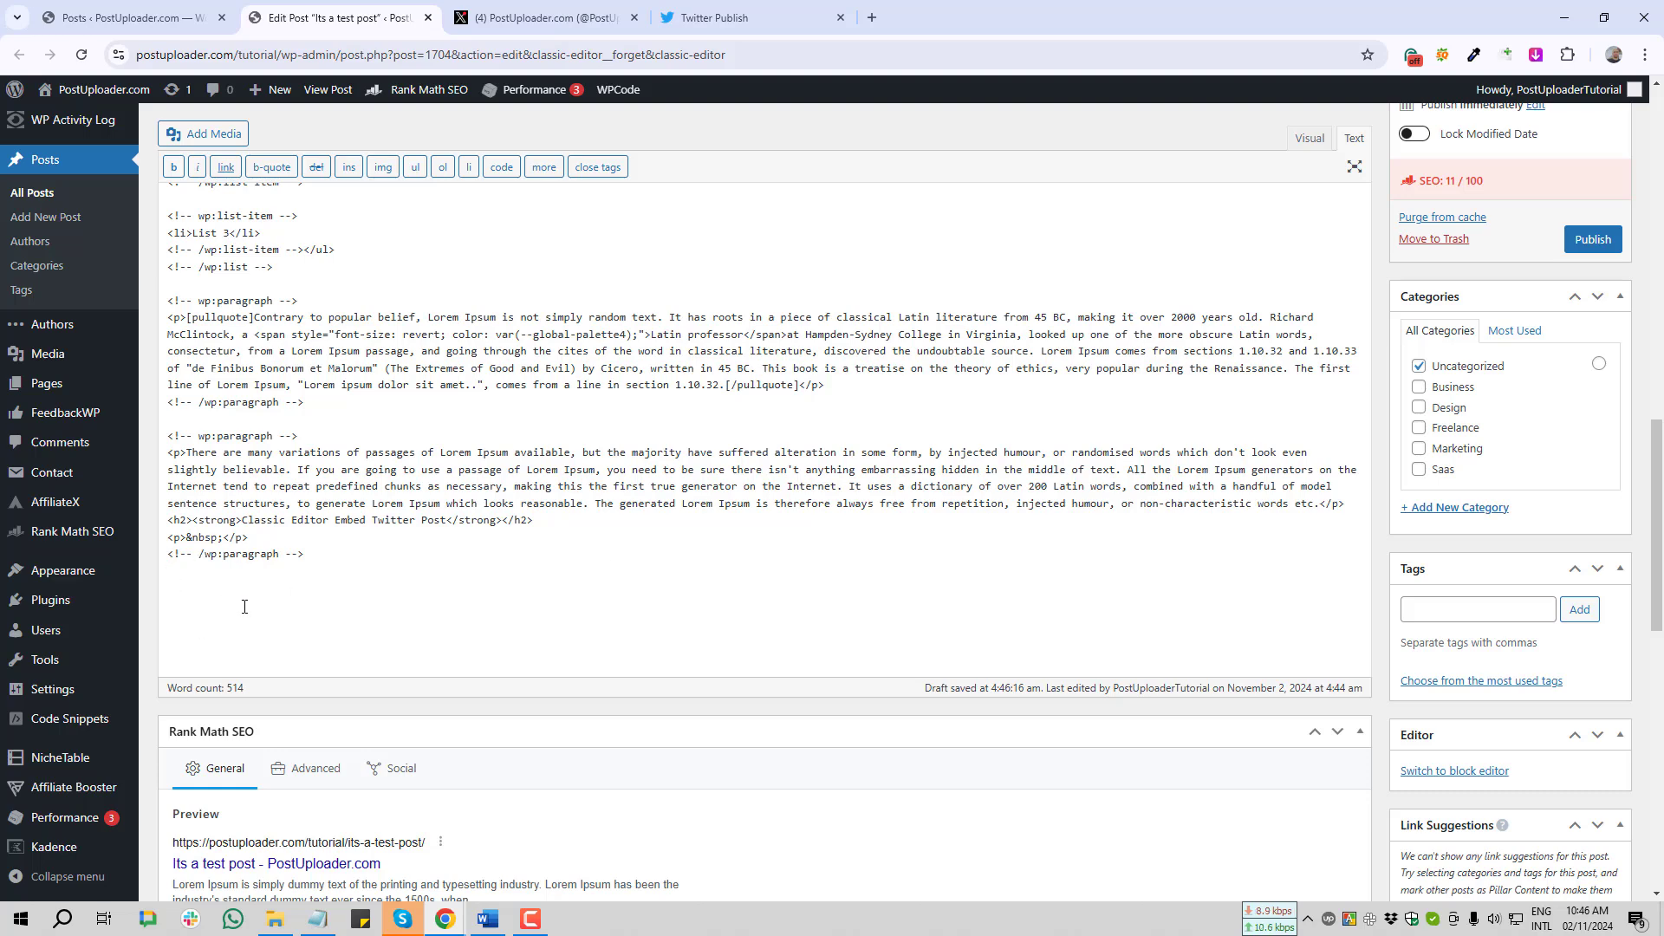
pyautogui.hotkey('ctrl', 'v')
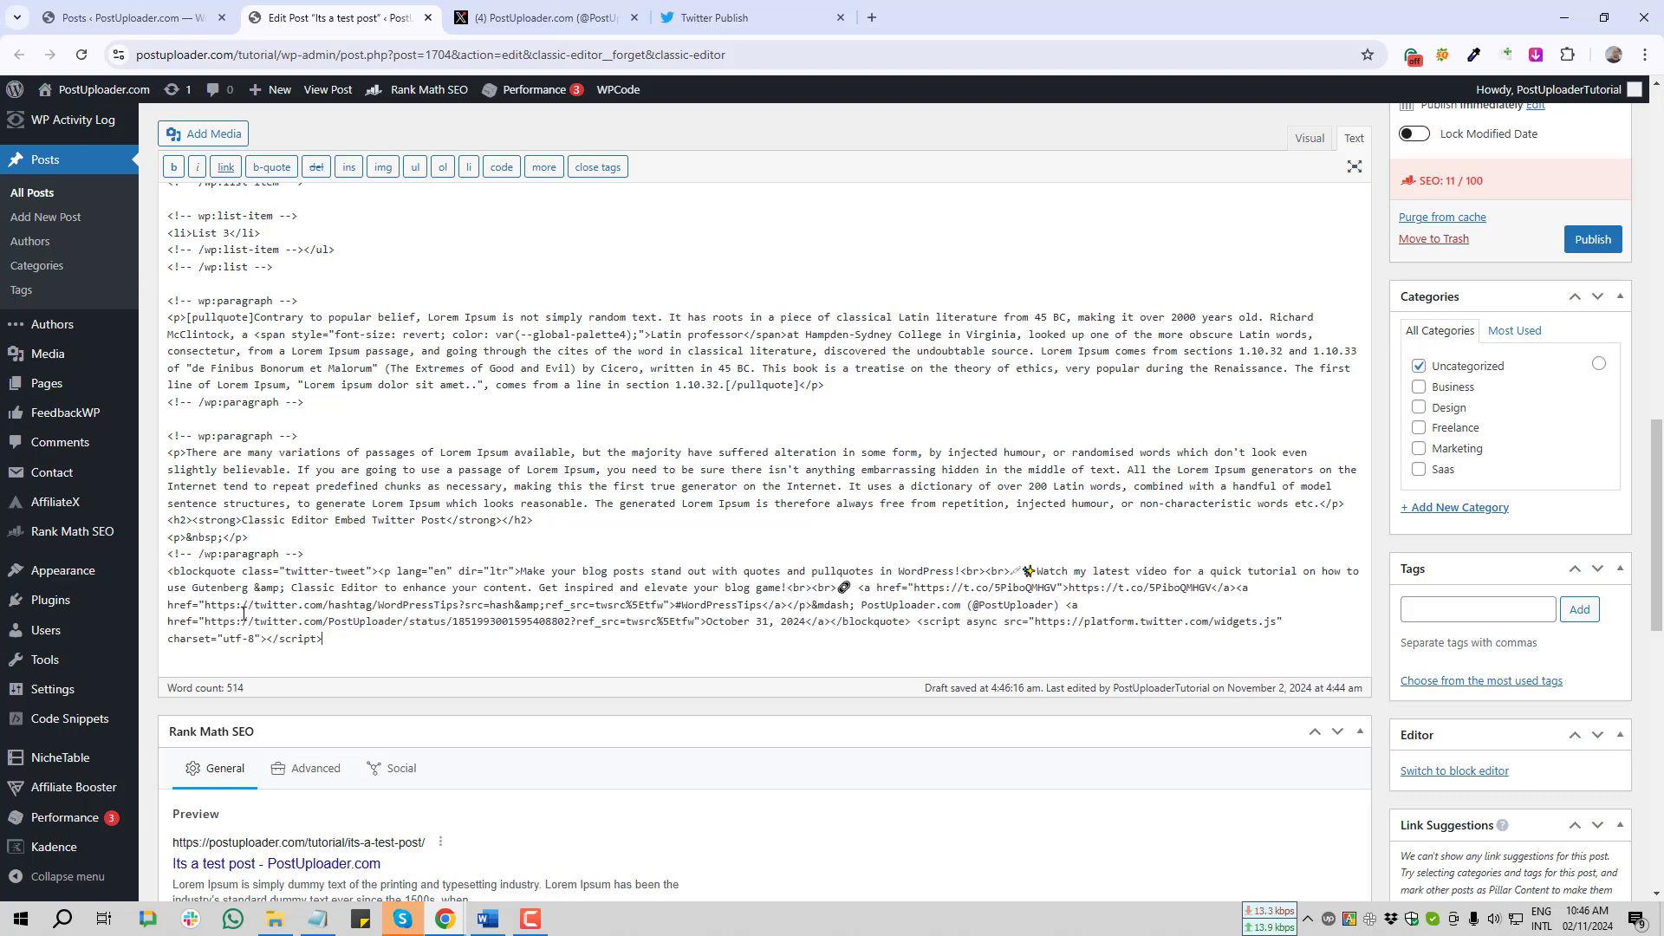
pyautogui.scroll(4, 243, 614)
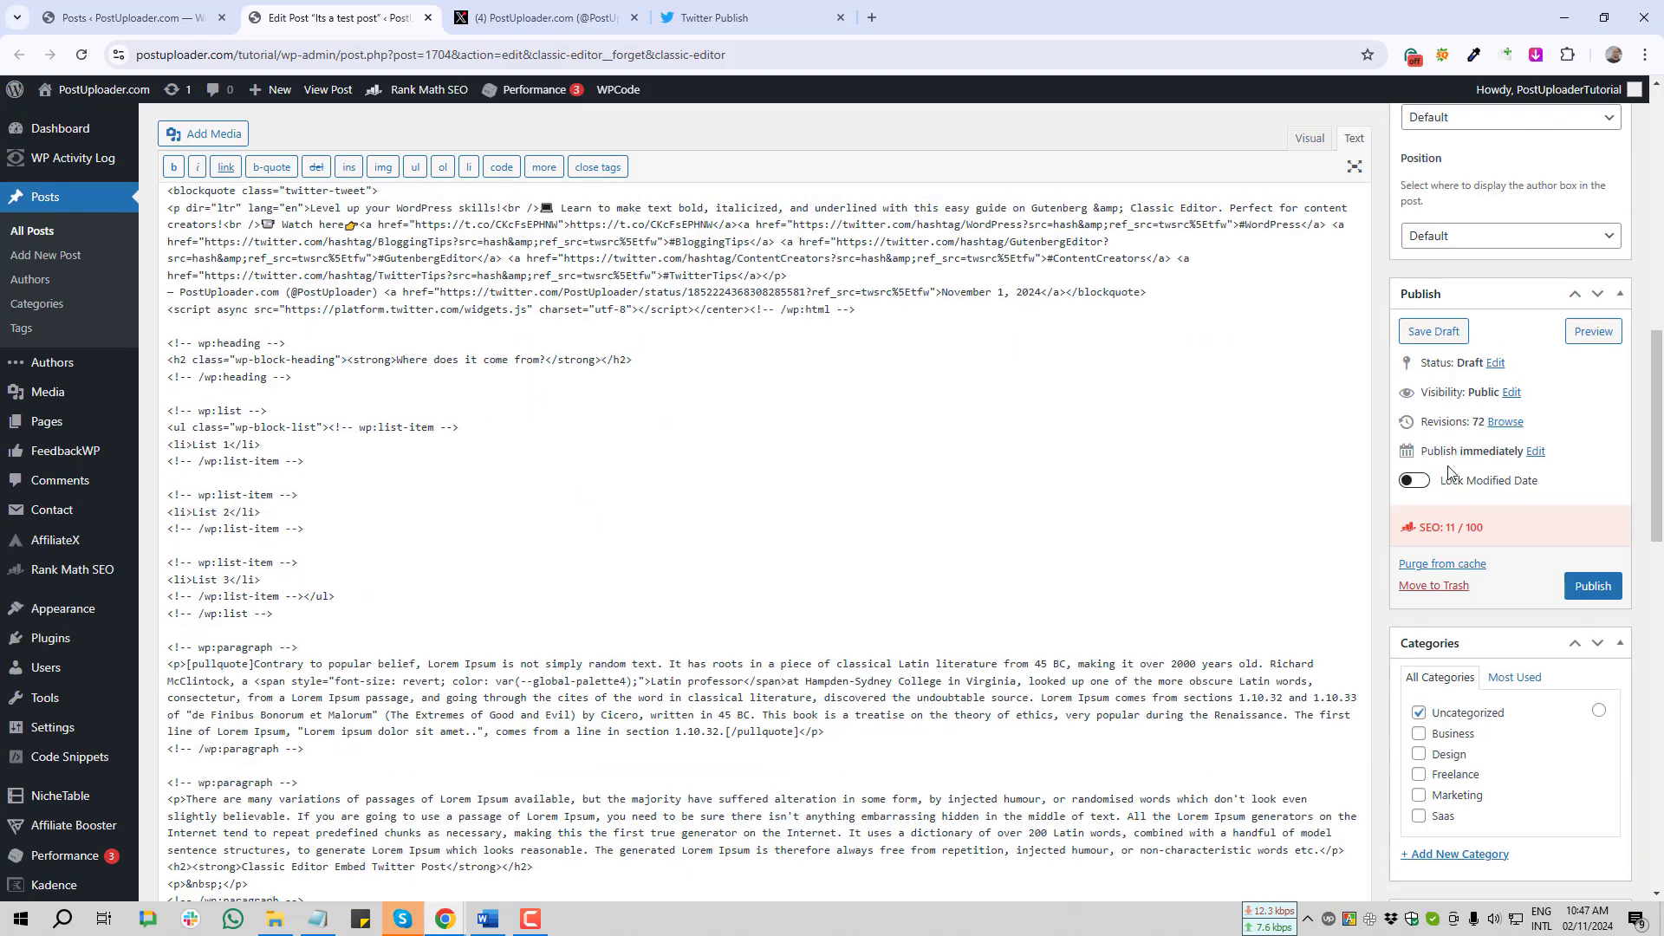
pyautogui.click(1434, 331)
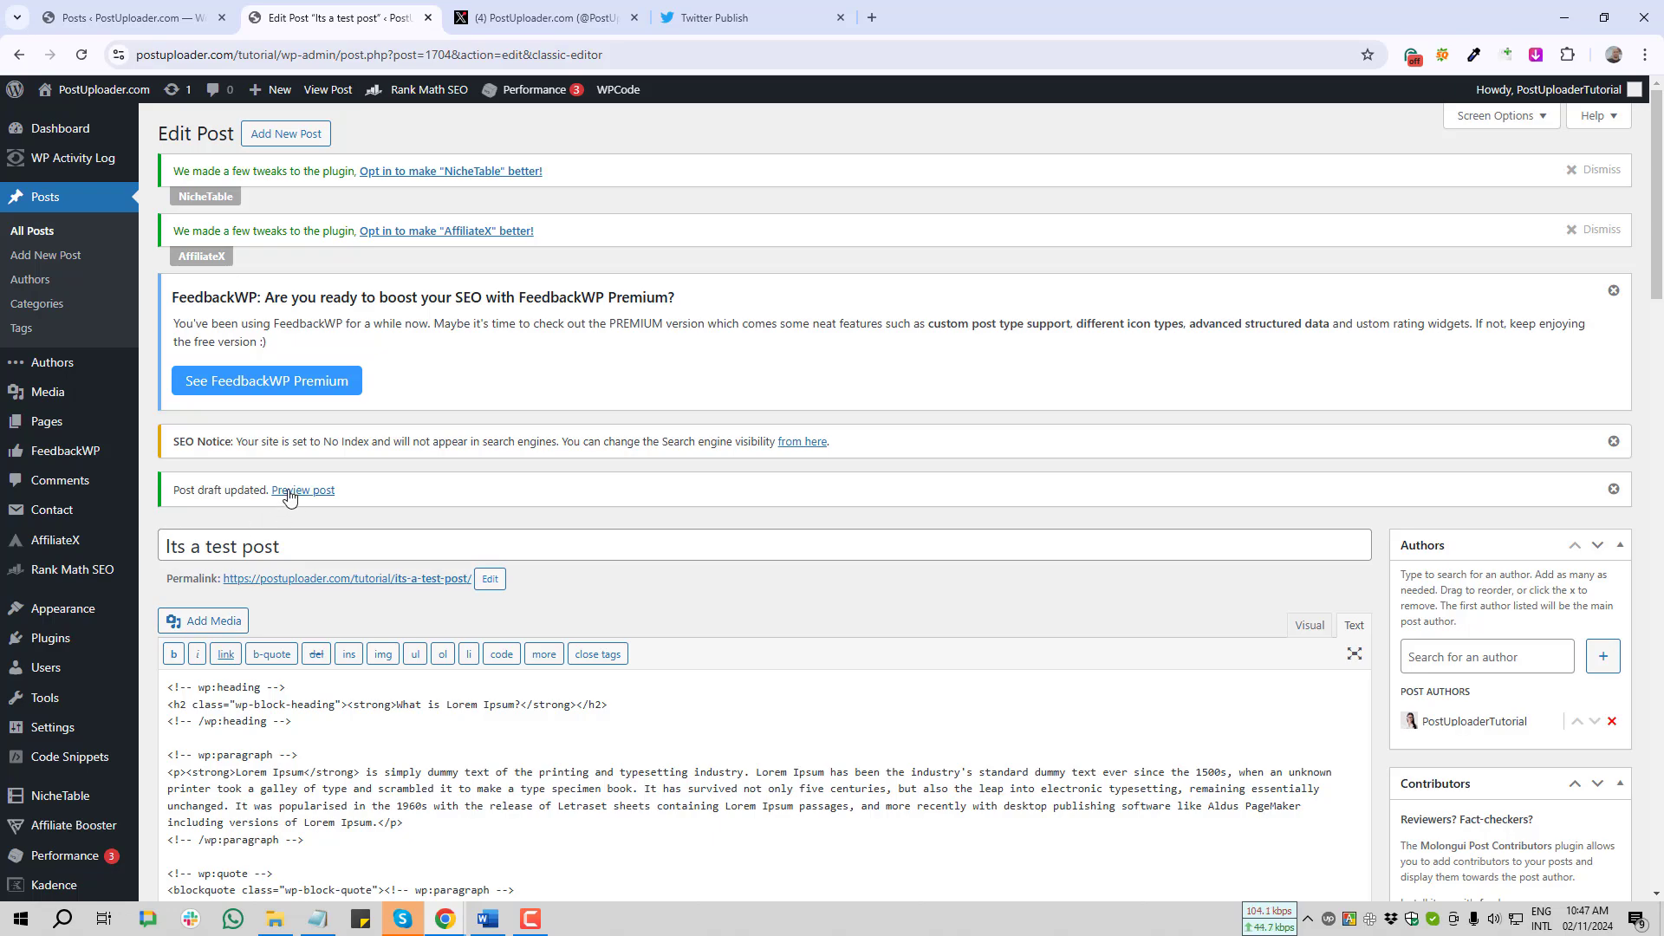
# - Preview the post and examine both embedded X posts, especially the alignment of the one under "Classic Editor Embed Twitter Post"
pyautogui.click(289, 492)
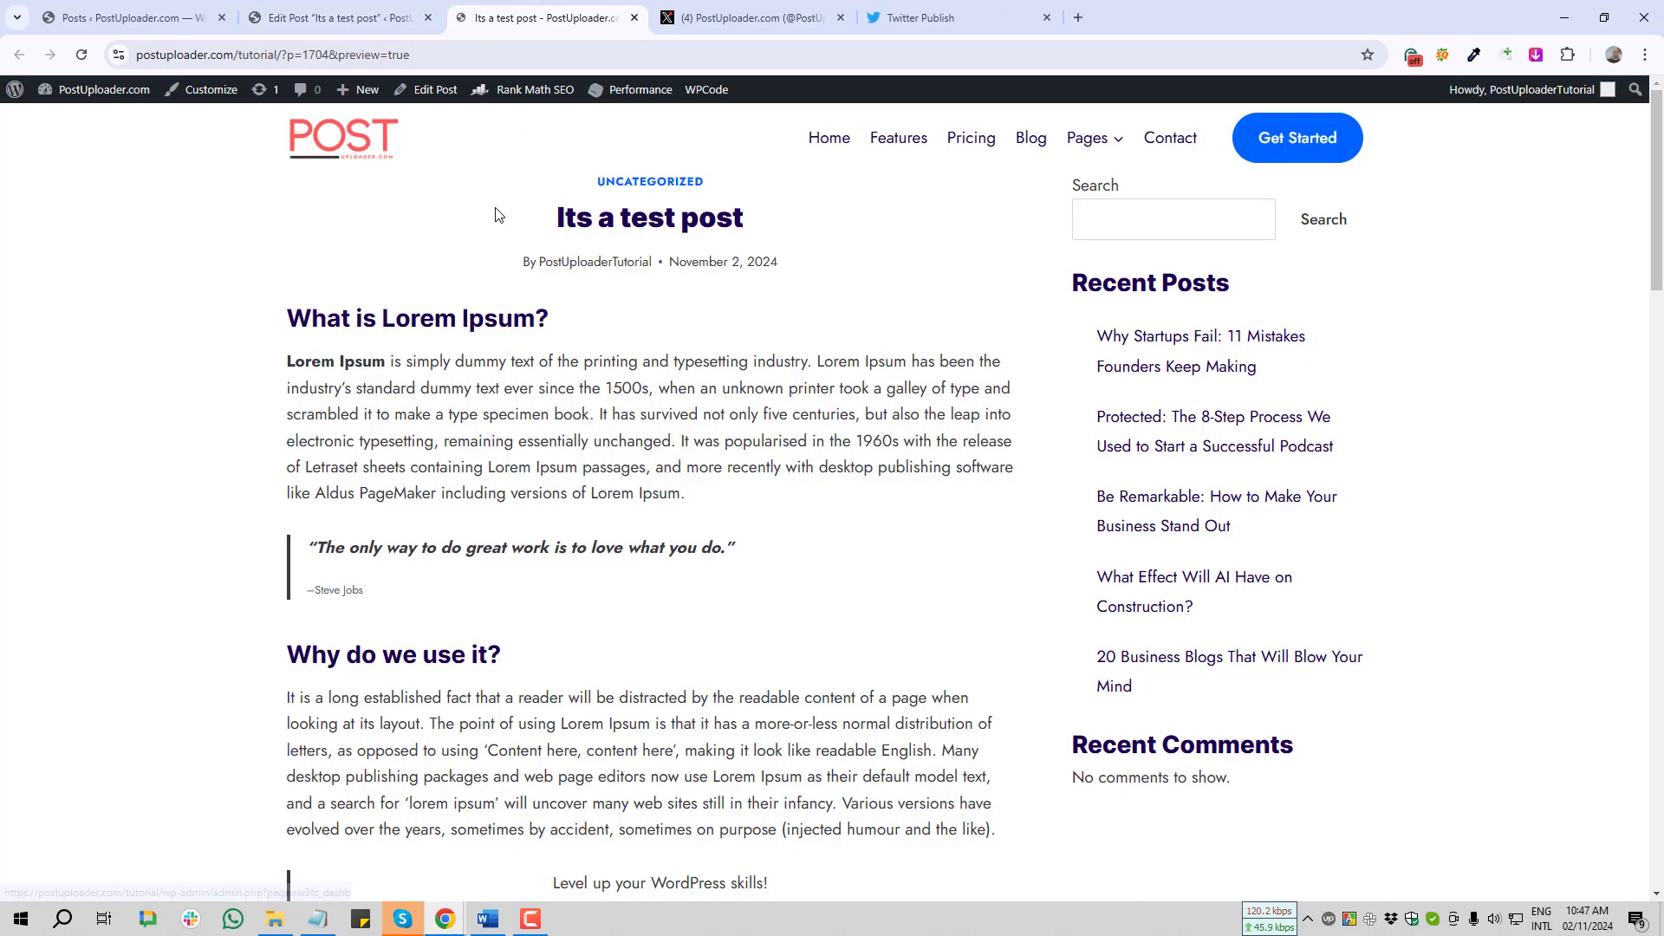
pyautogui.scroll(-9, 469, 448)
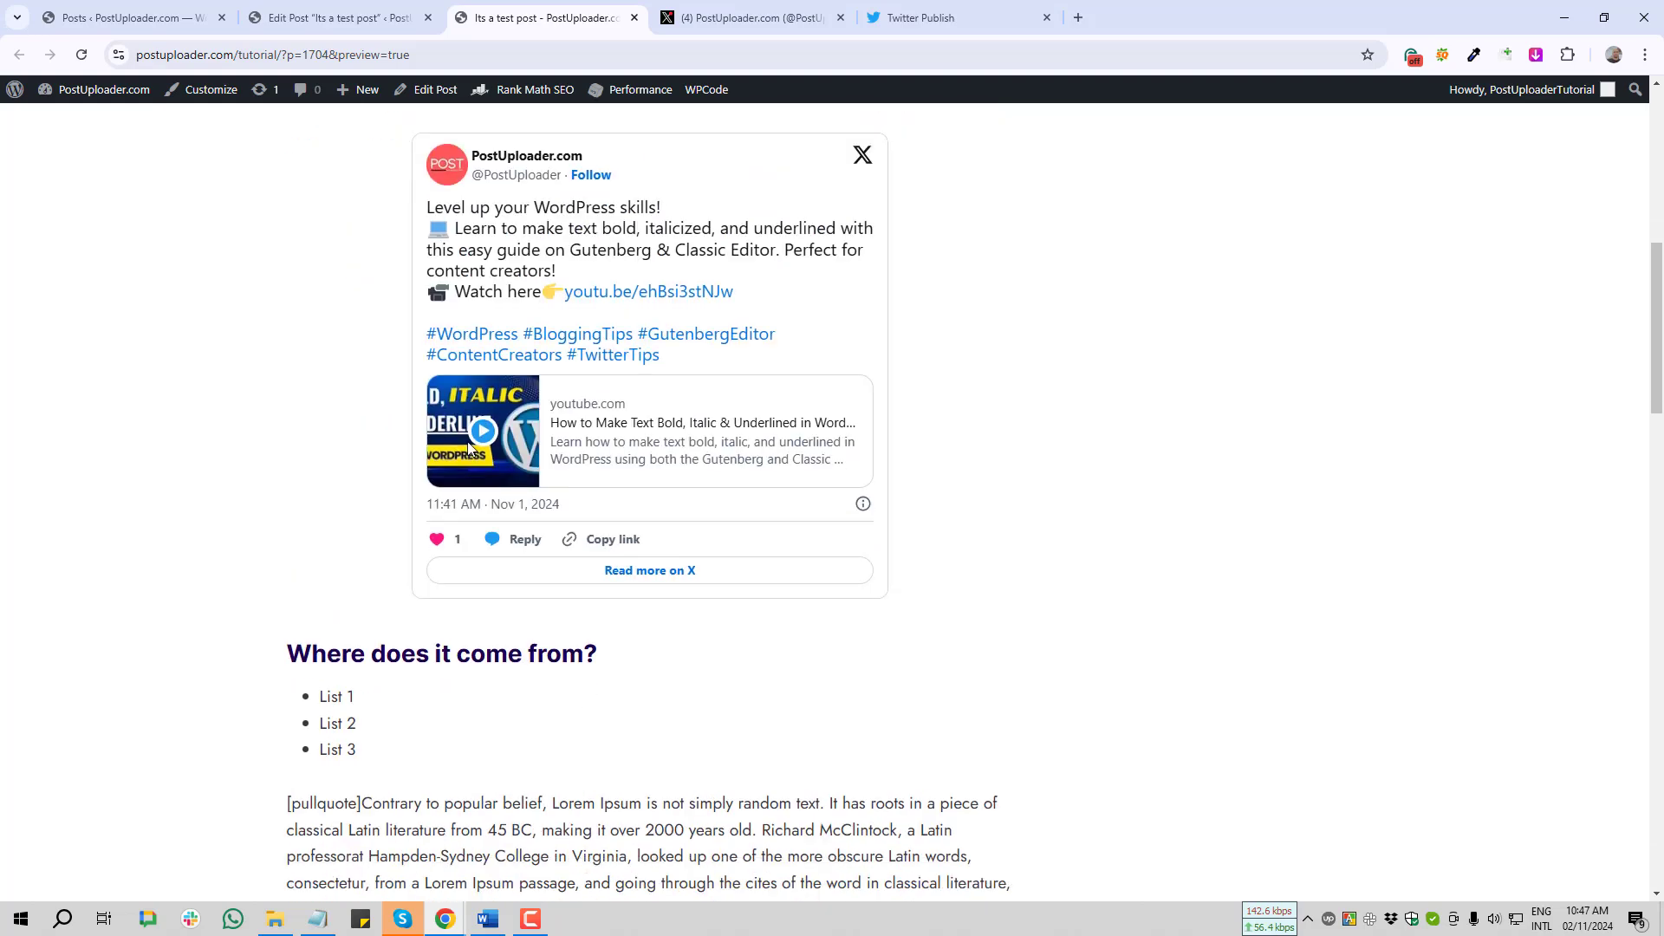
pyautogui.scroll(-13, 603, 292)
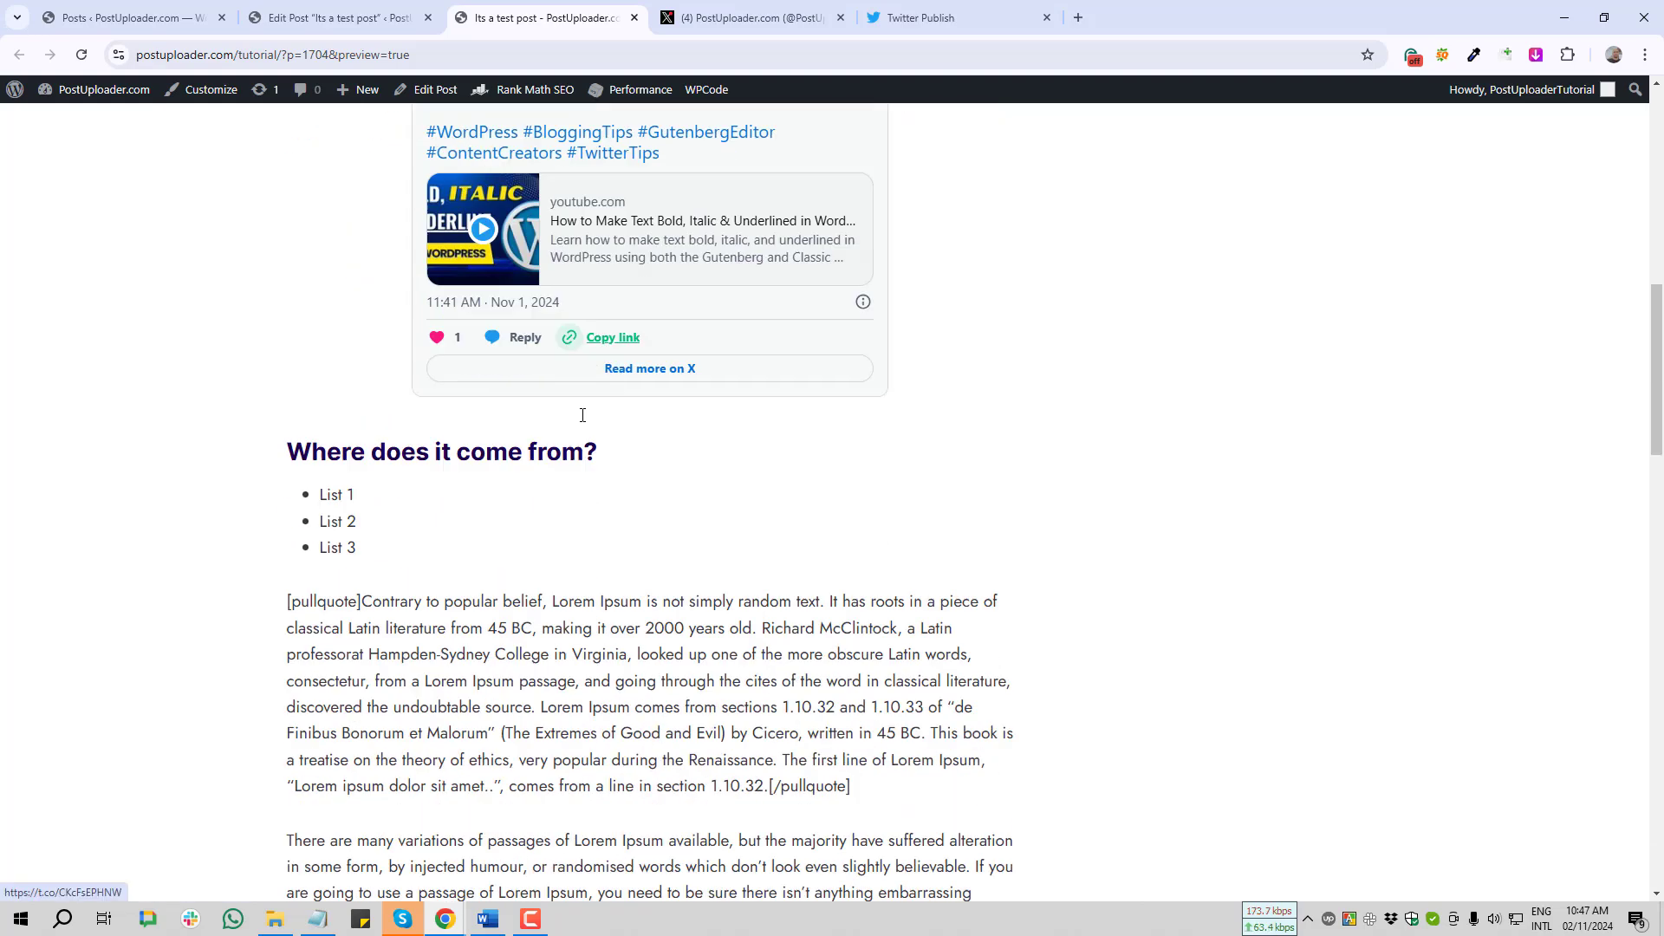
pyautogui.scroll(3, 375, 431)
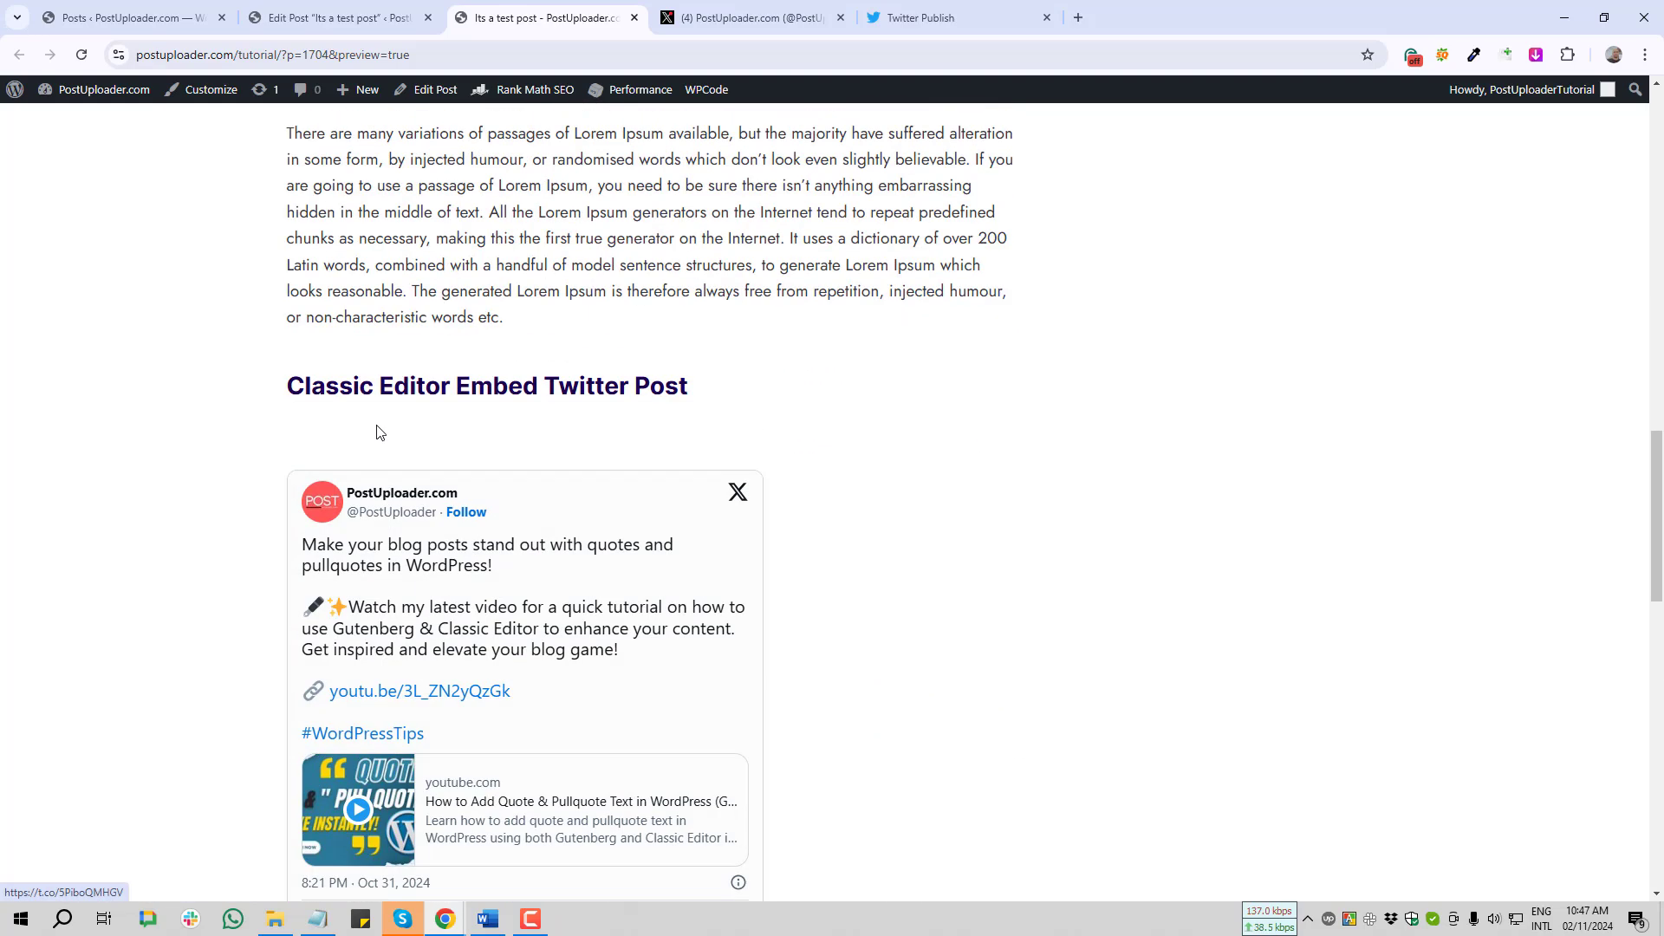
pyautogui.scroll(-4, 271, 476)
pyautogui.scroll(2, 230, 321)
pyautogui.scroll(2, 260, 346)
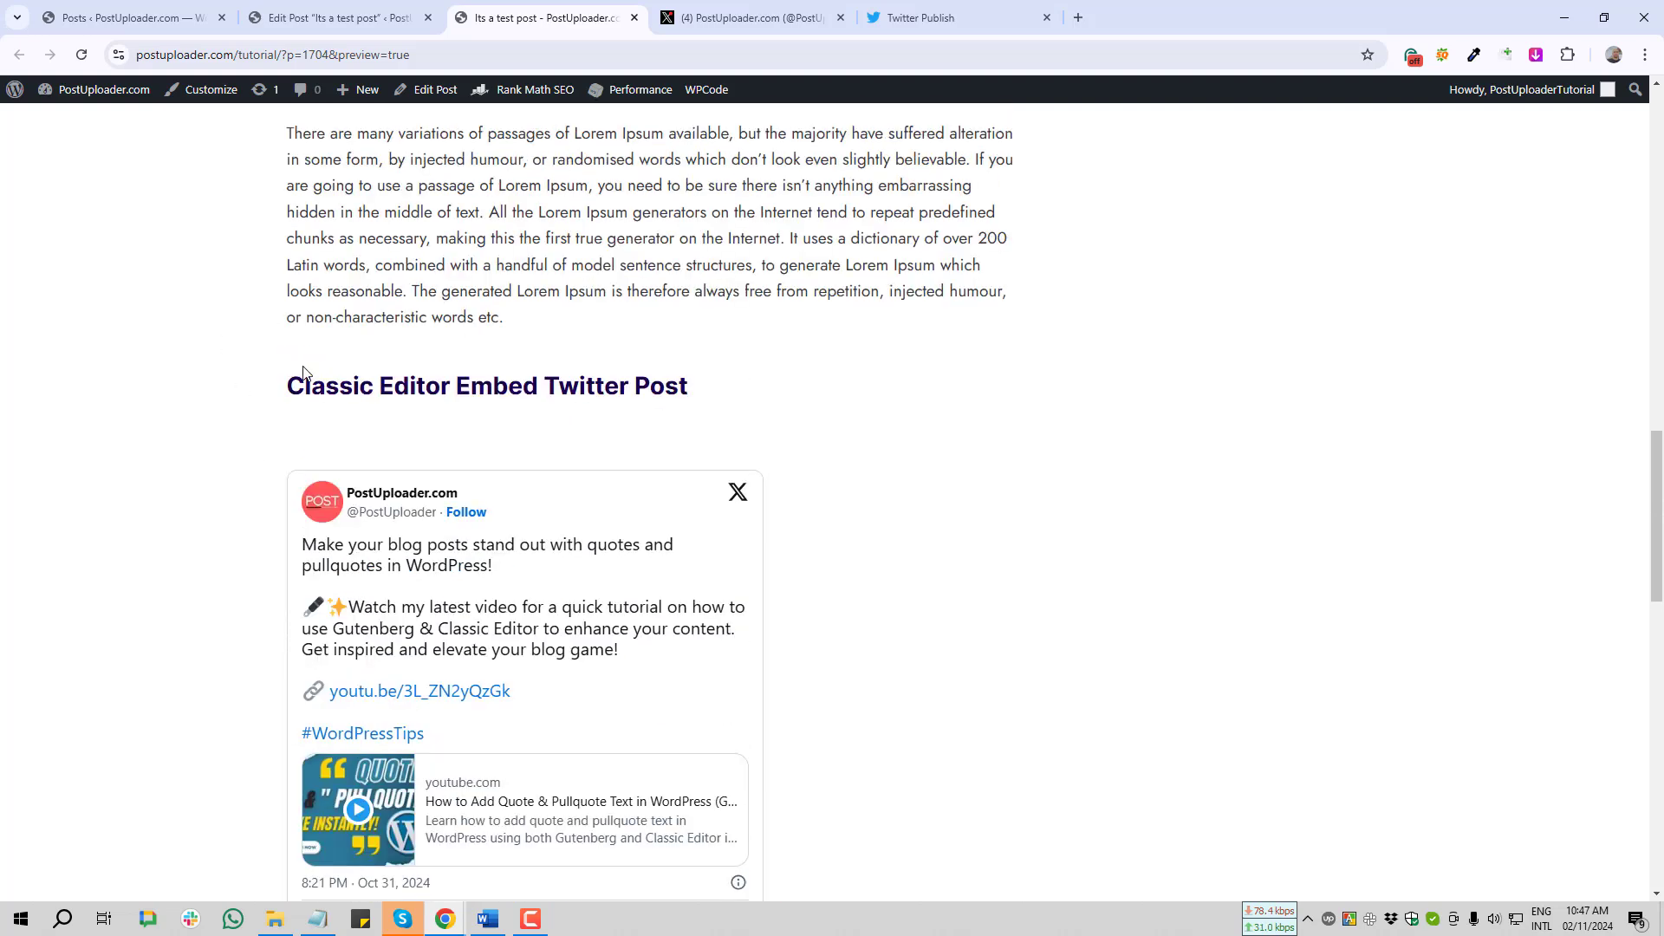
pyautogui.moveTo(305, 384); pyautogui.dragTo(555, 577)
pyautogui.scroll(-4, 845, 591)
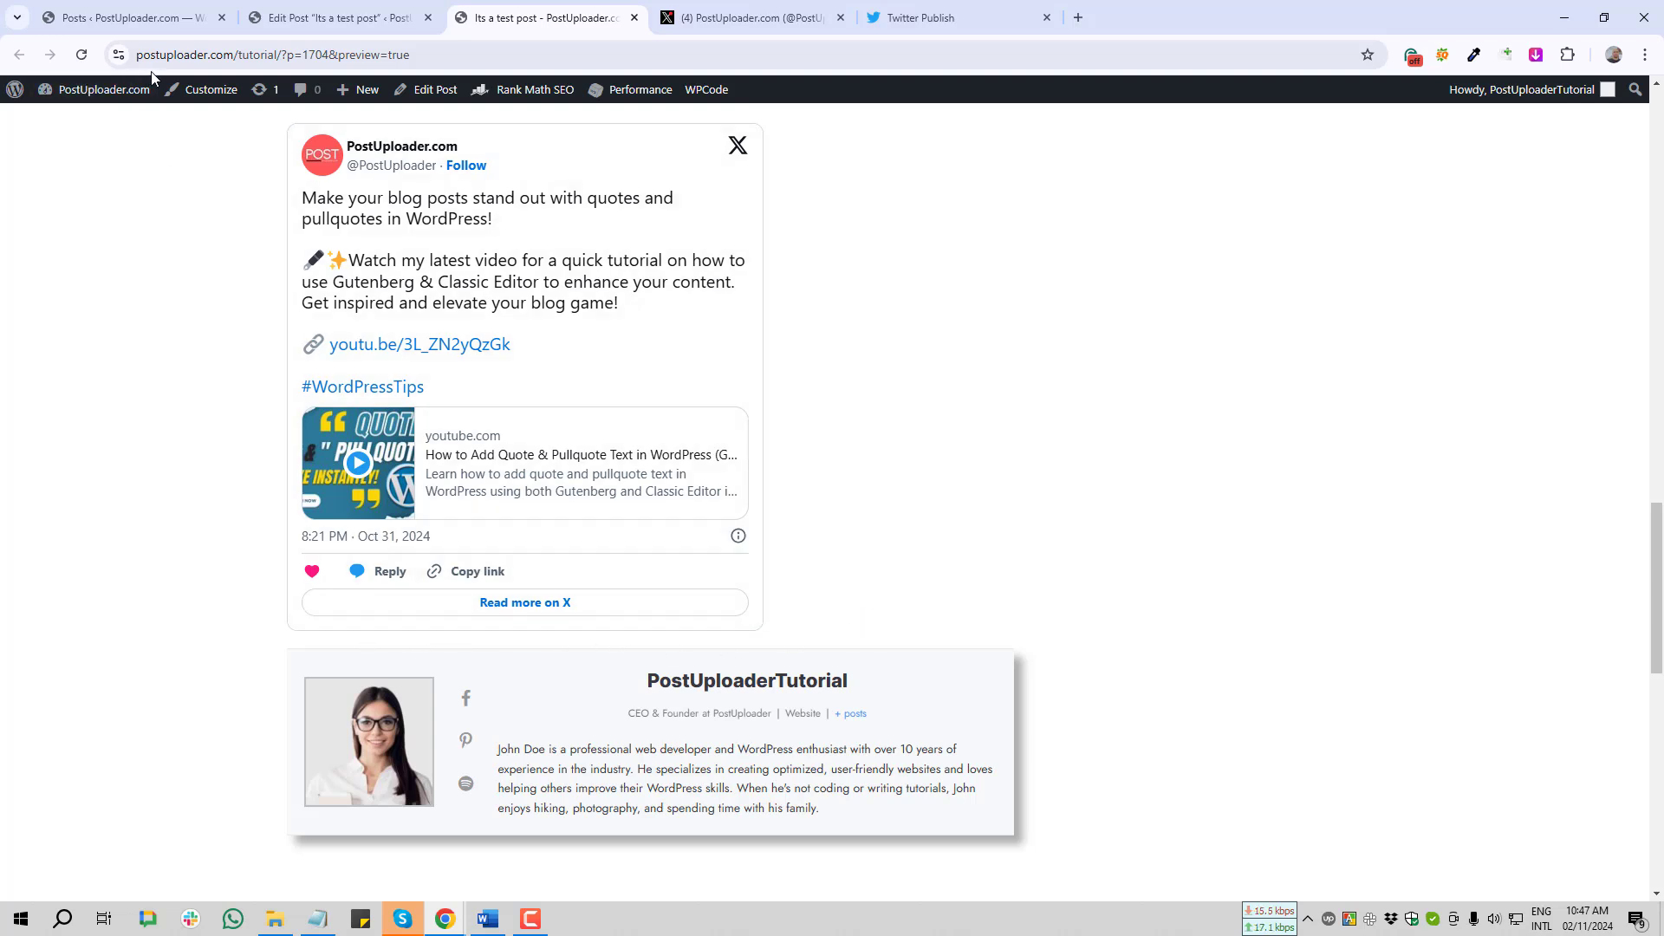
# - Wrap the final X post's embed code in <center> and </center> tags in the post's HTML source and save the draft
pyautogui.click(338, 17)
pyautogui.scroll(-10, 507, 538)
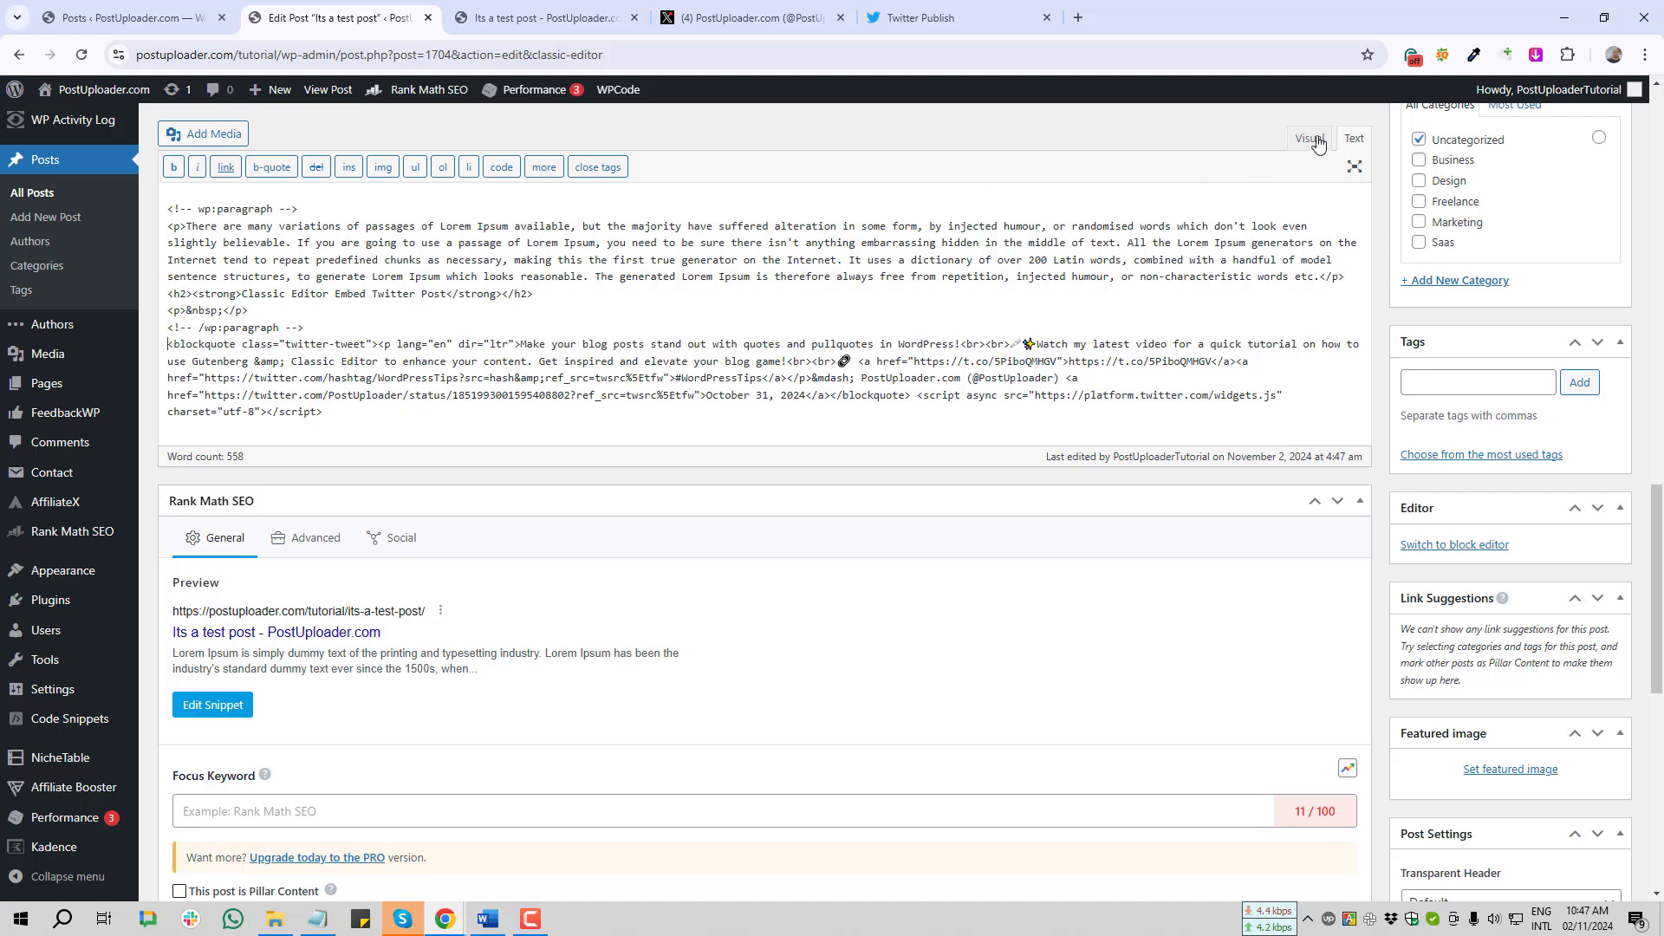
pyautogui.click(167, 354)
pyautogui.write('<>')
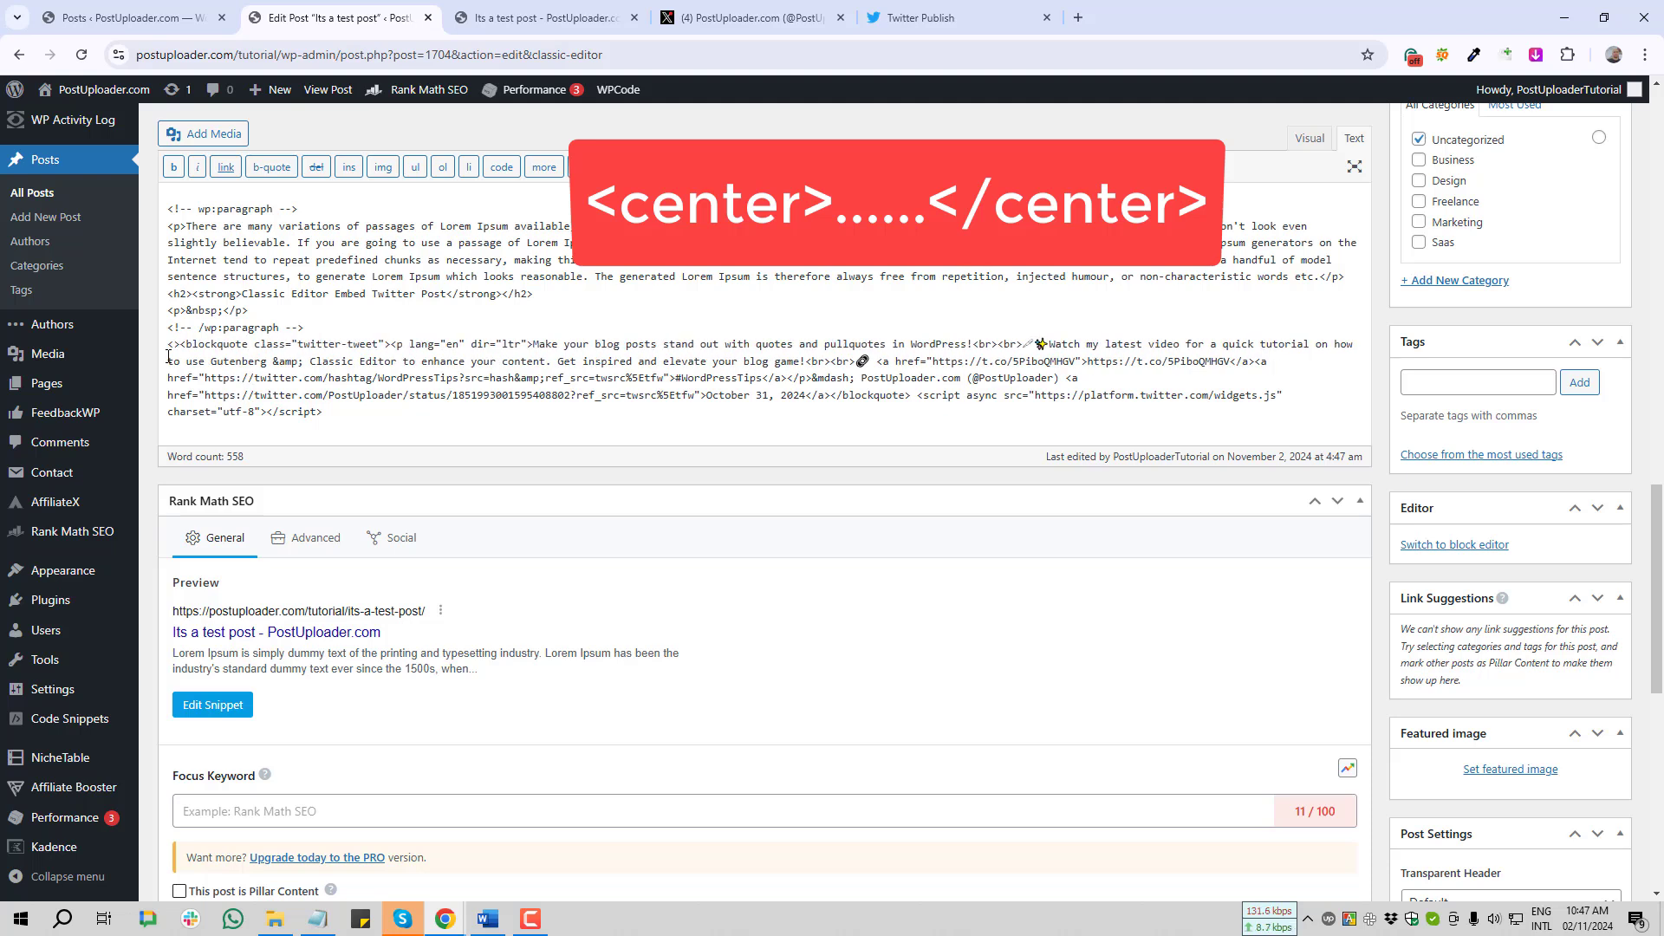
pyautogui.write('center')
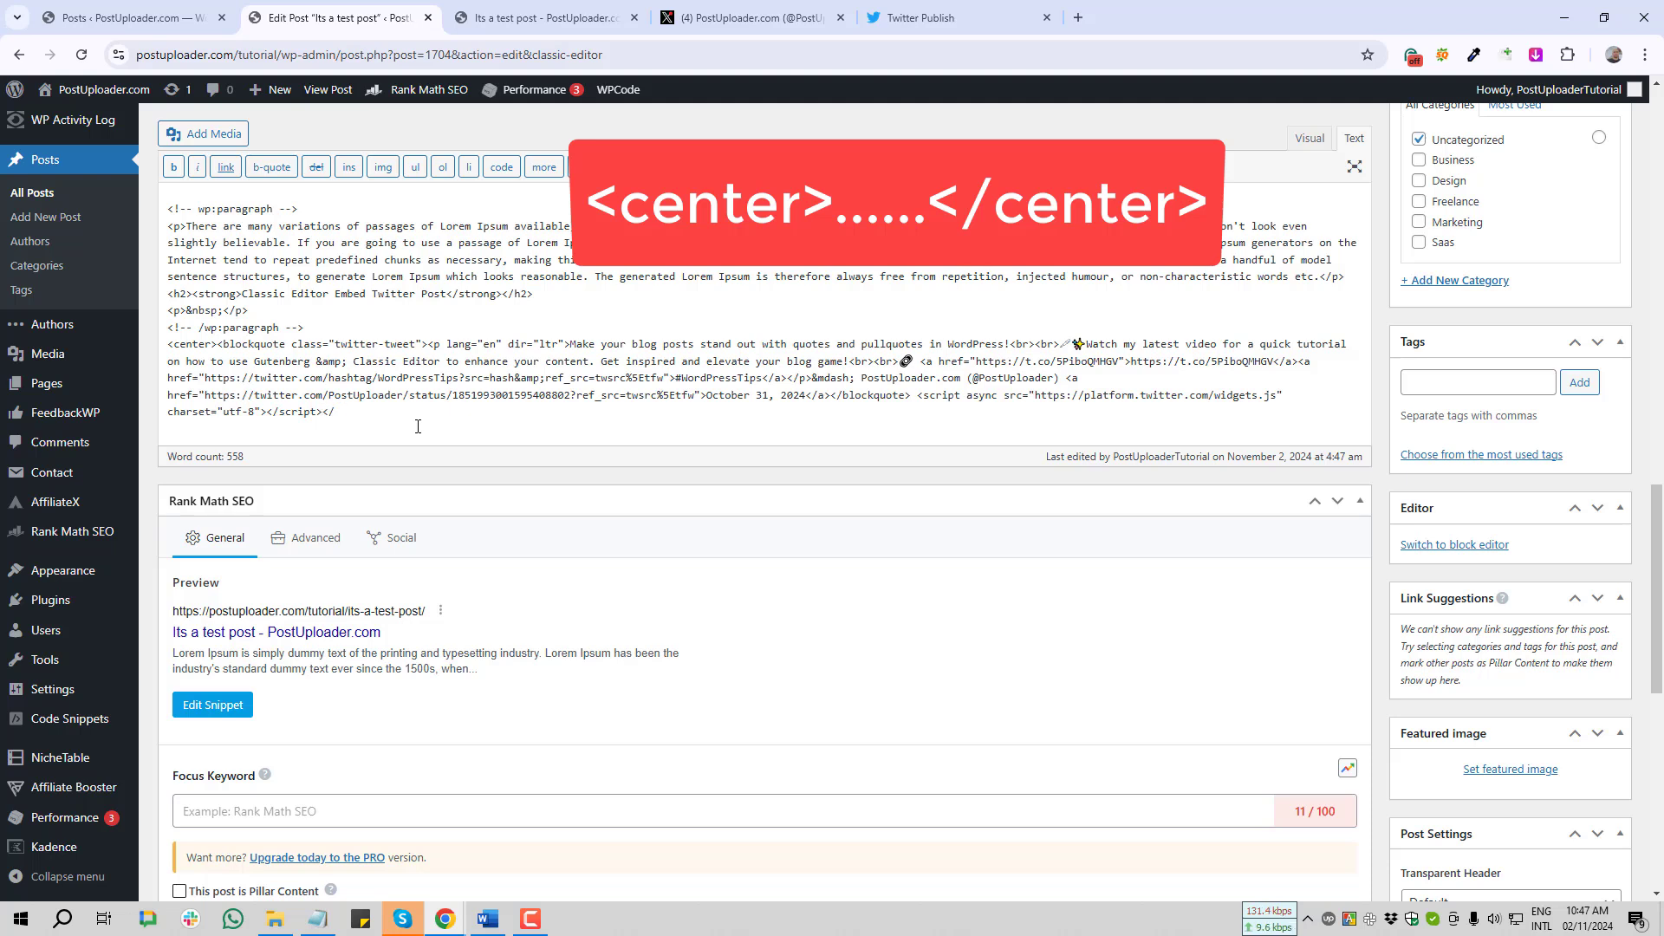
pyautogui.write('r>')
pyautogui.scroll(6, 1404, 452)
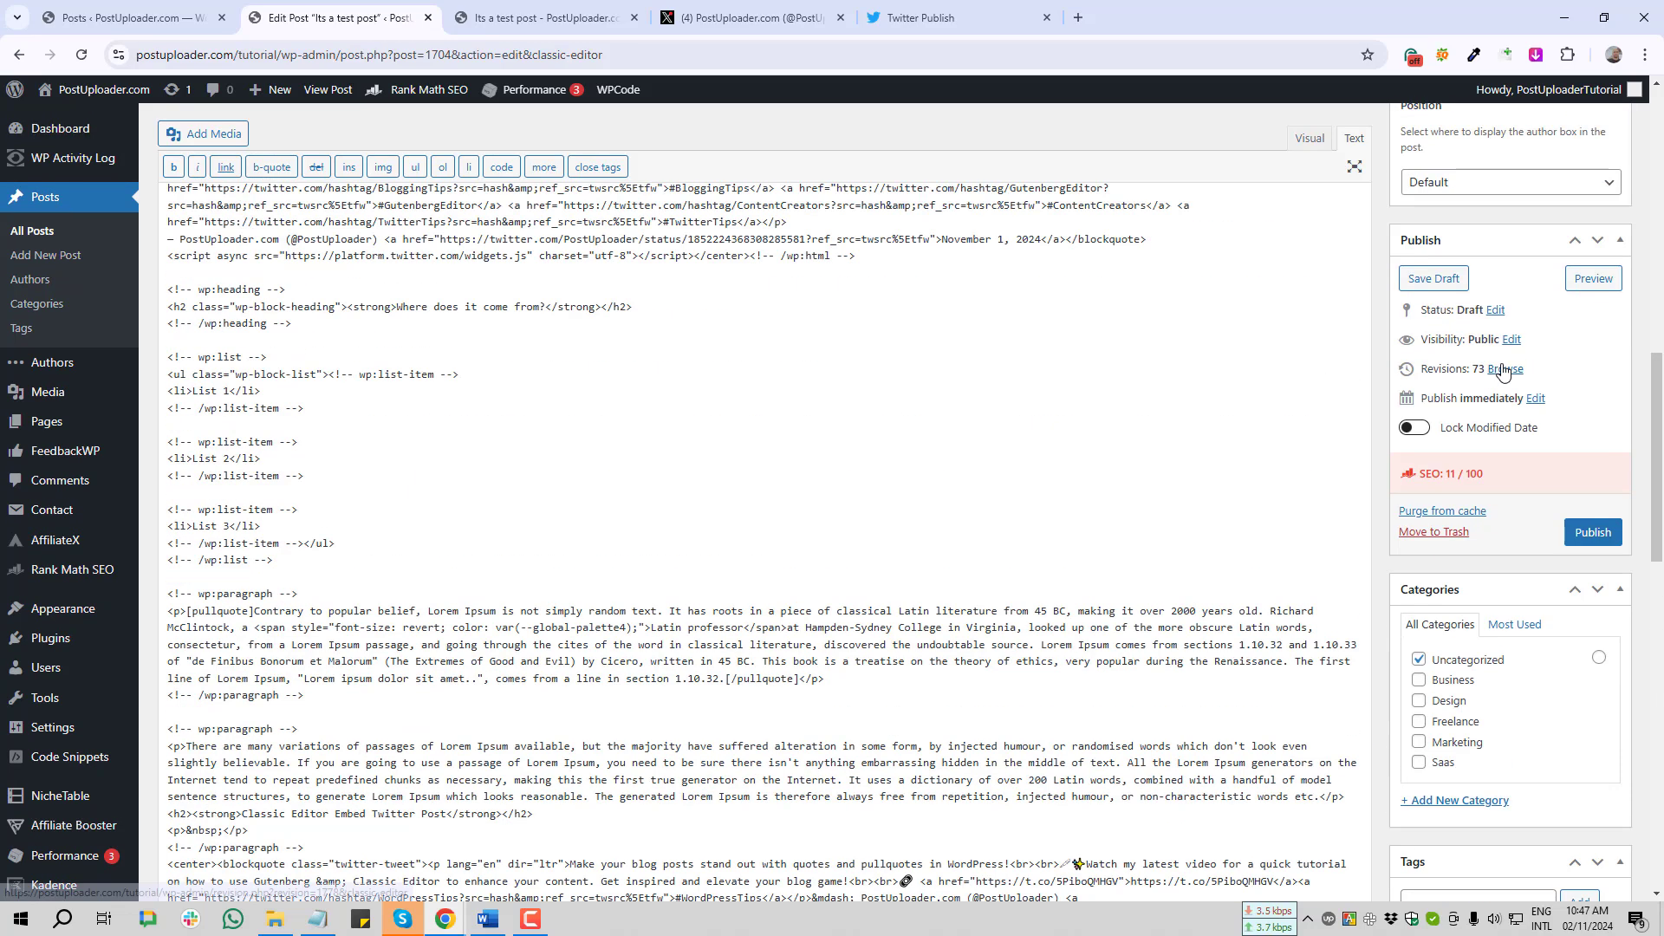
pyautogui.click(1434, 277)
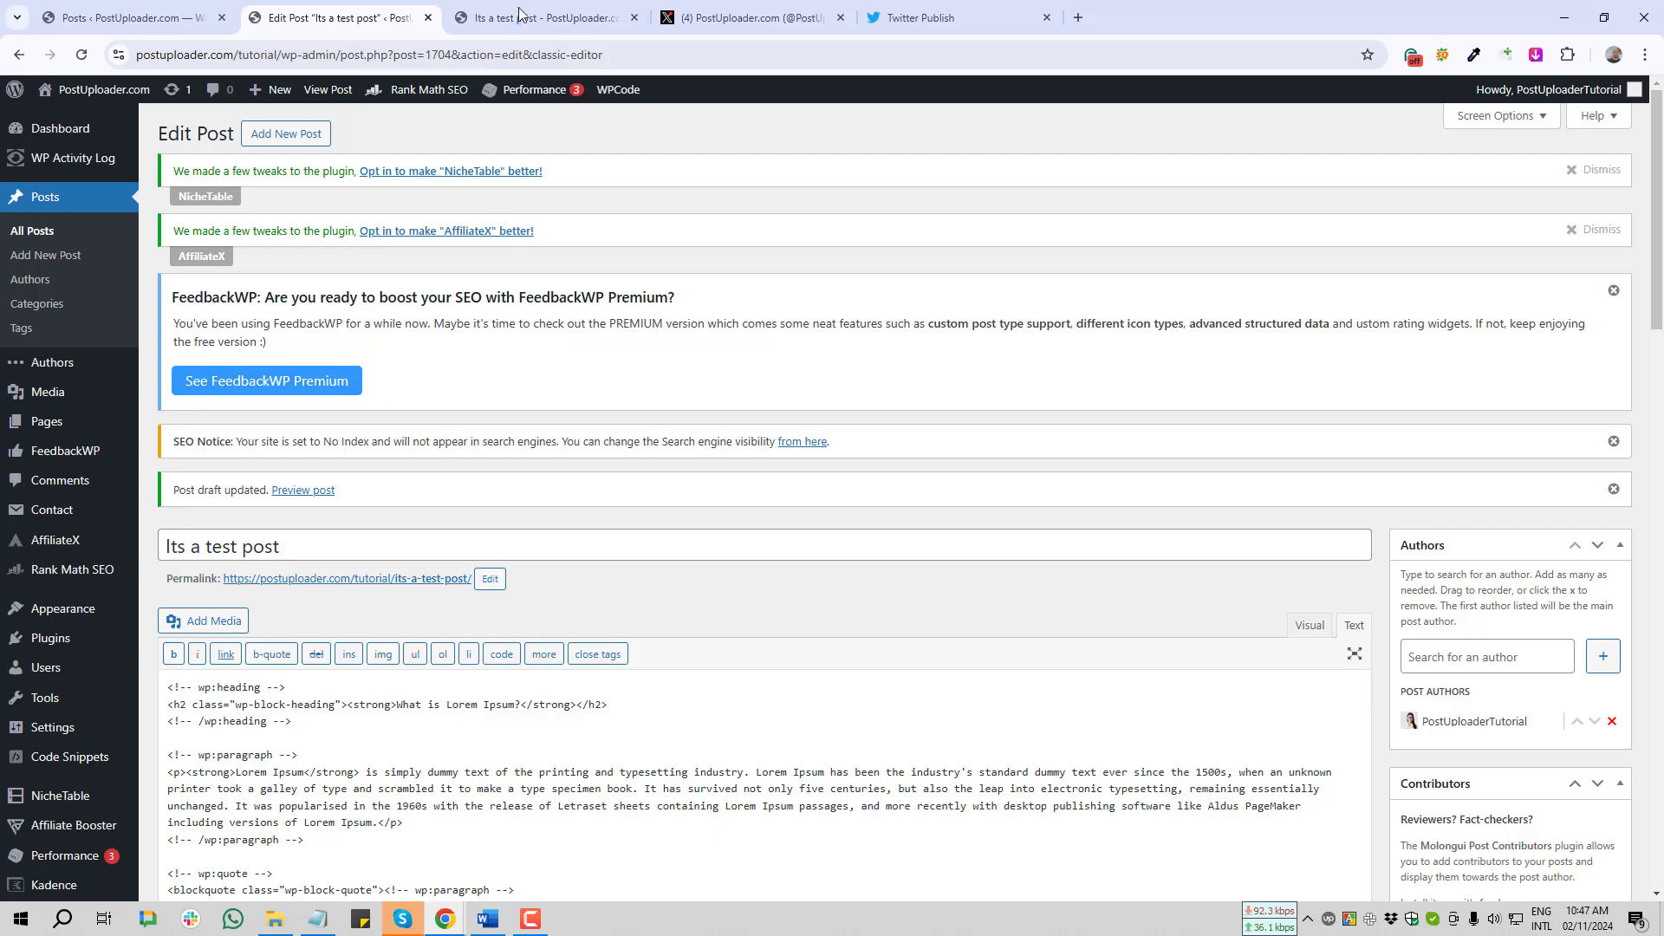
# - Reload the post preview and check the alignment of the embedded X post under the "Classic Editor Embed Twitter Post" heading
pyautogui.click(521, 14)
pyautogui.press('F5')
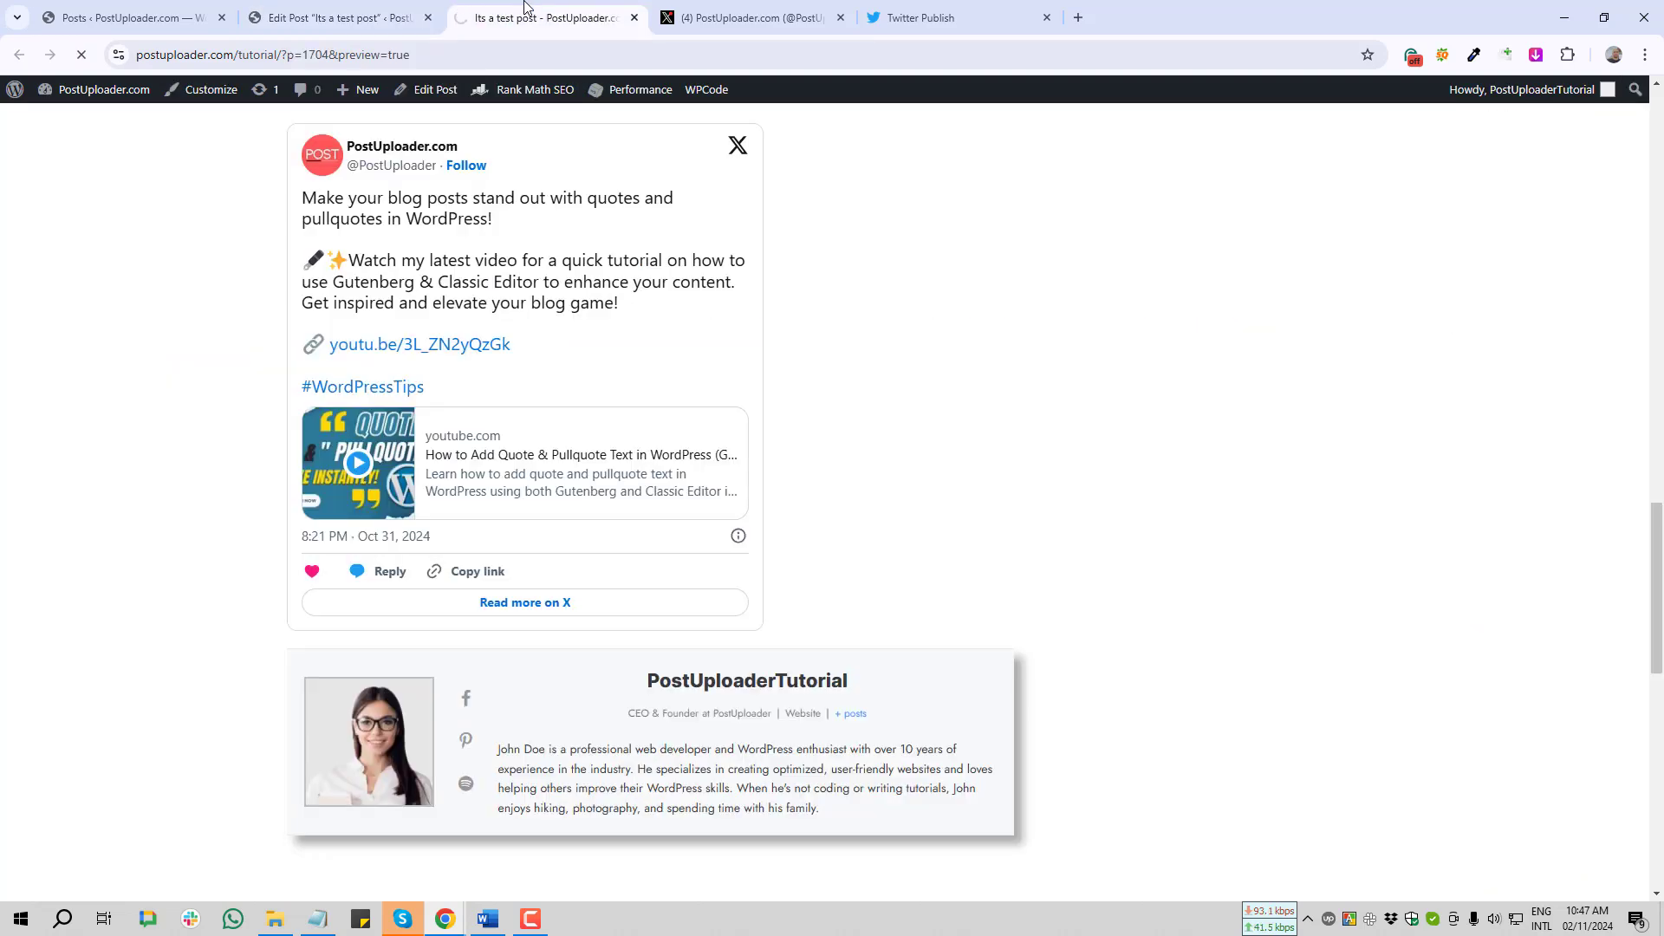
pyautogui.scroll(8, 661, 373)
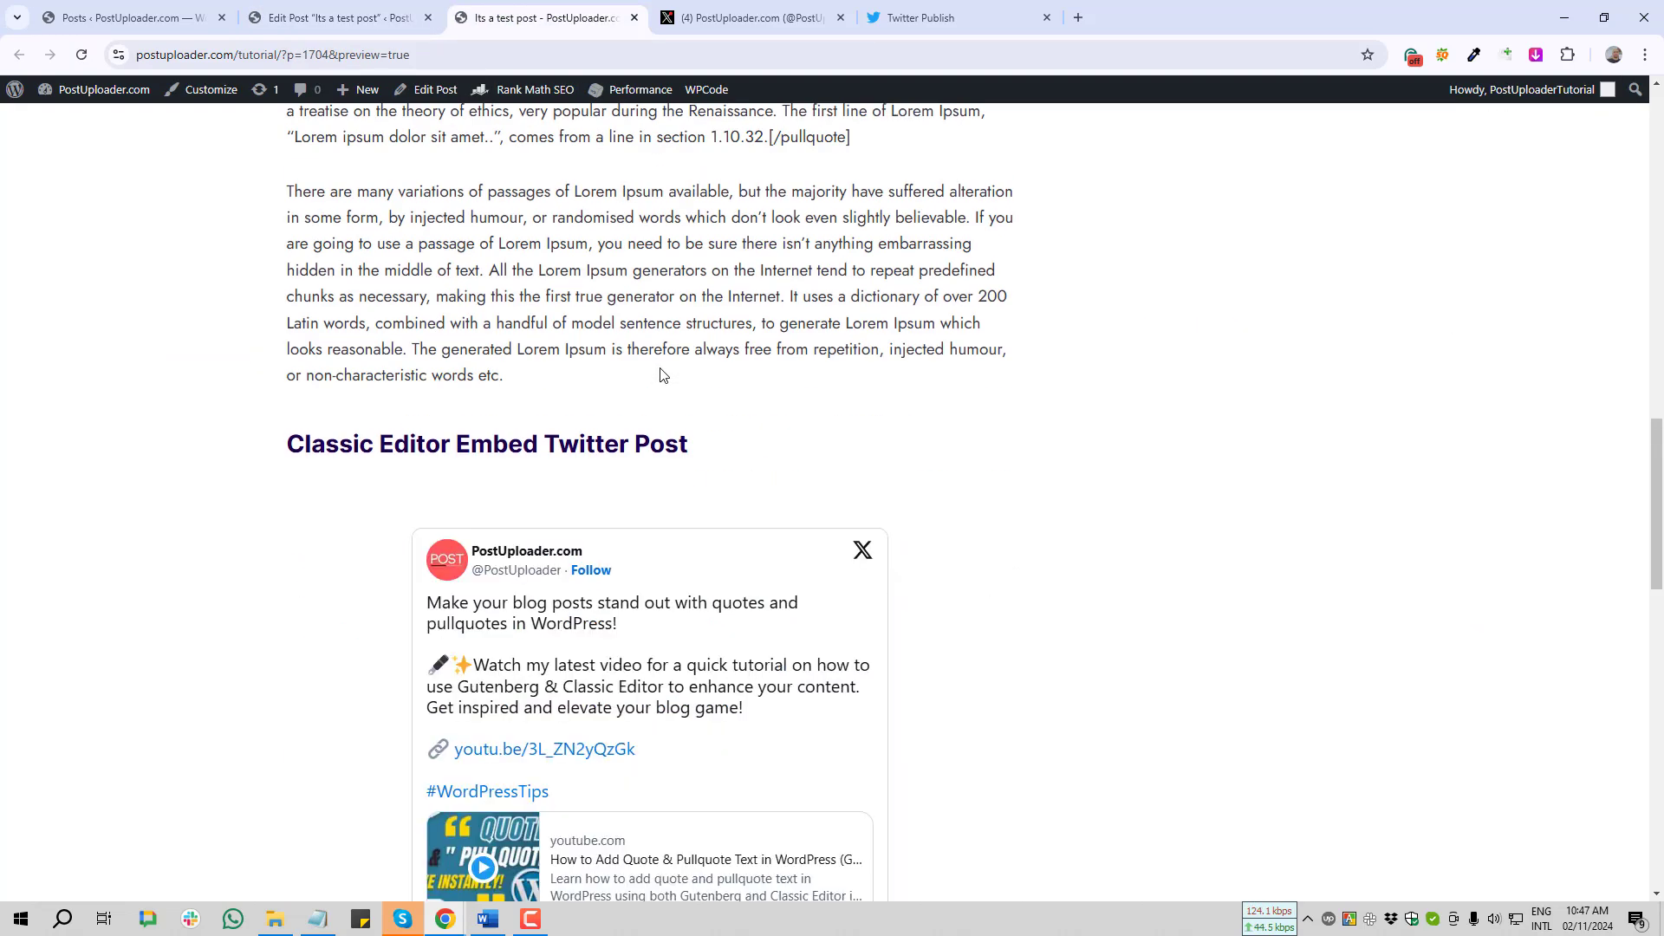
pyautogui.scroll(-4, 695, 478)
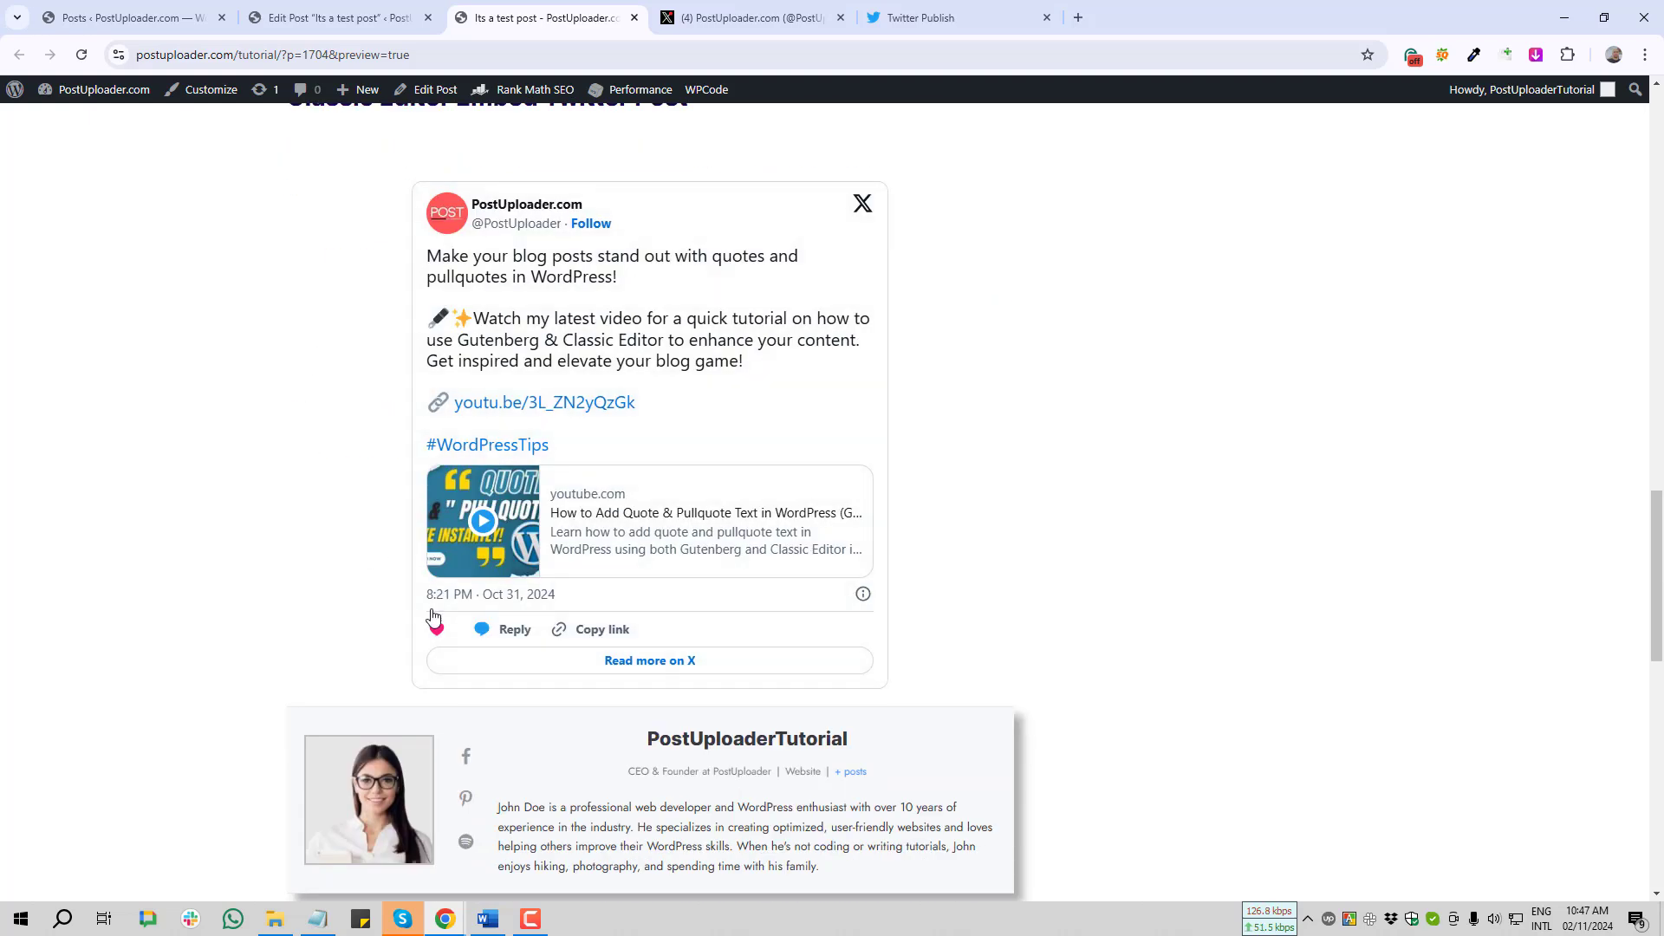
pyautogui.scroll(4, 364, 481)
pyautogui.moveTo(468, 477); pyautogui.dragTo(538, 501)
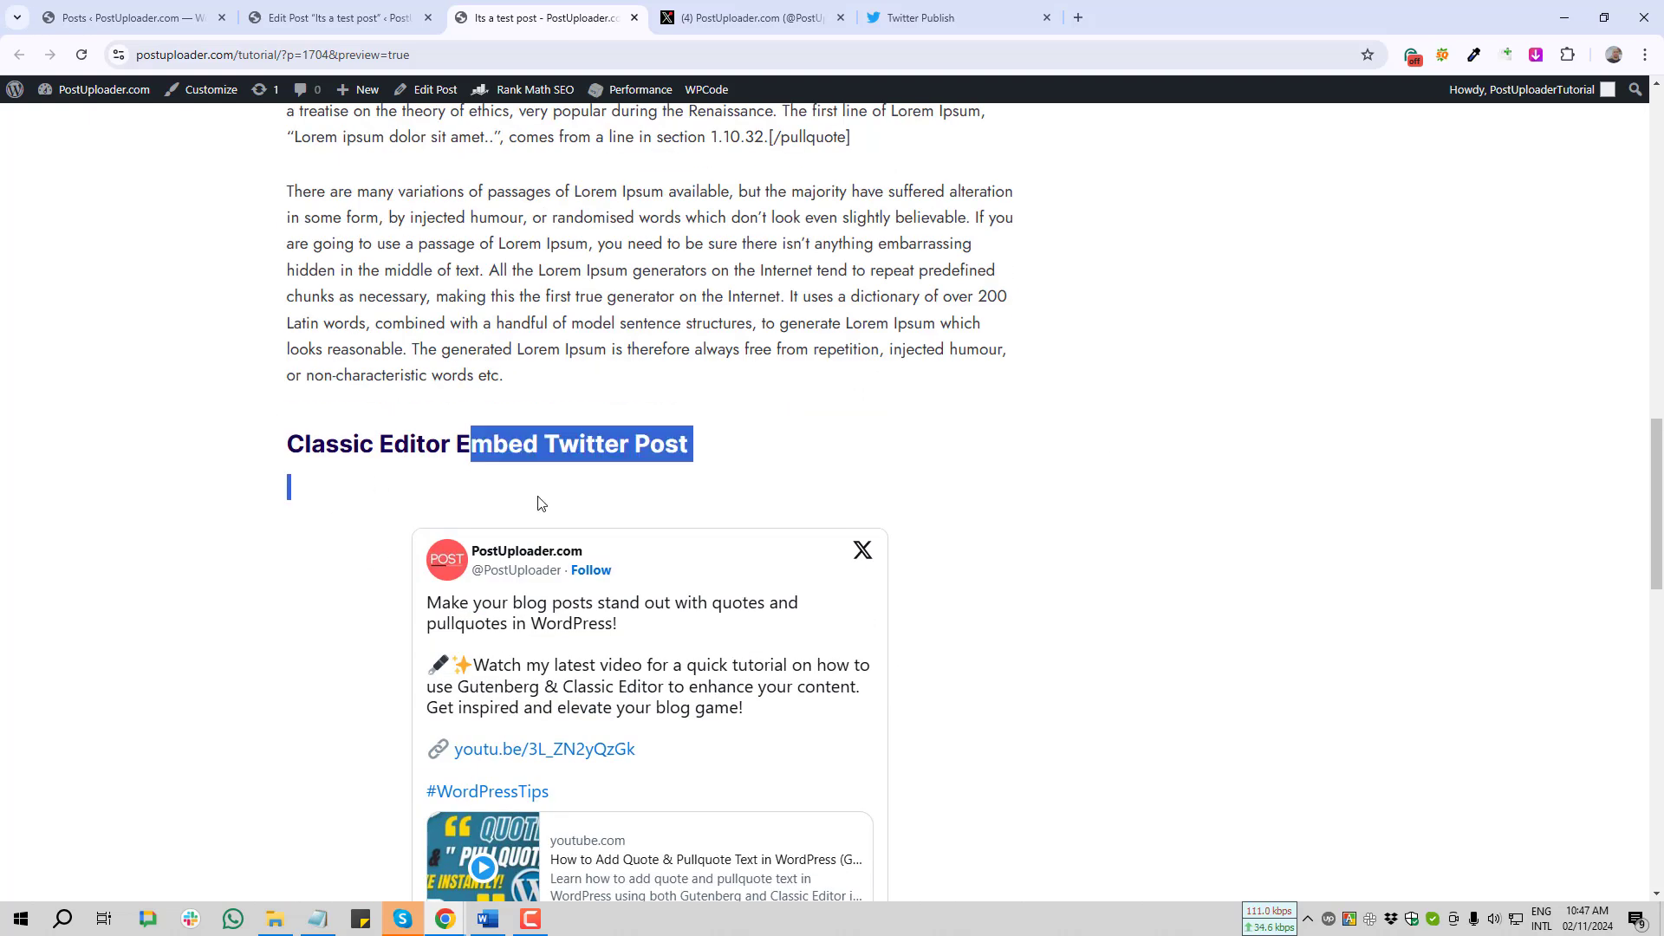
pyautogui.scroll(12, 416, 458)
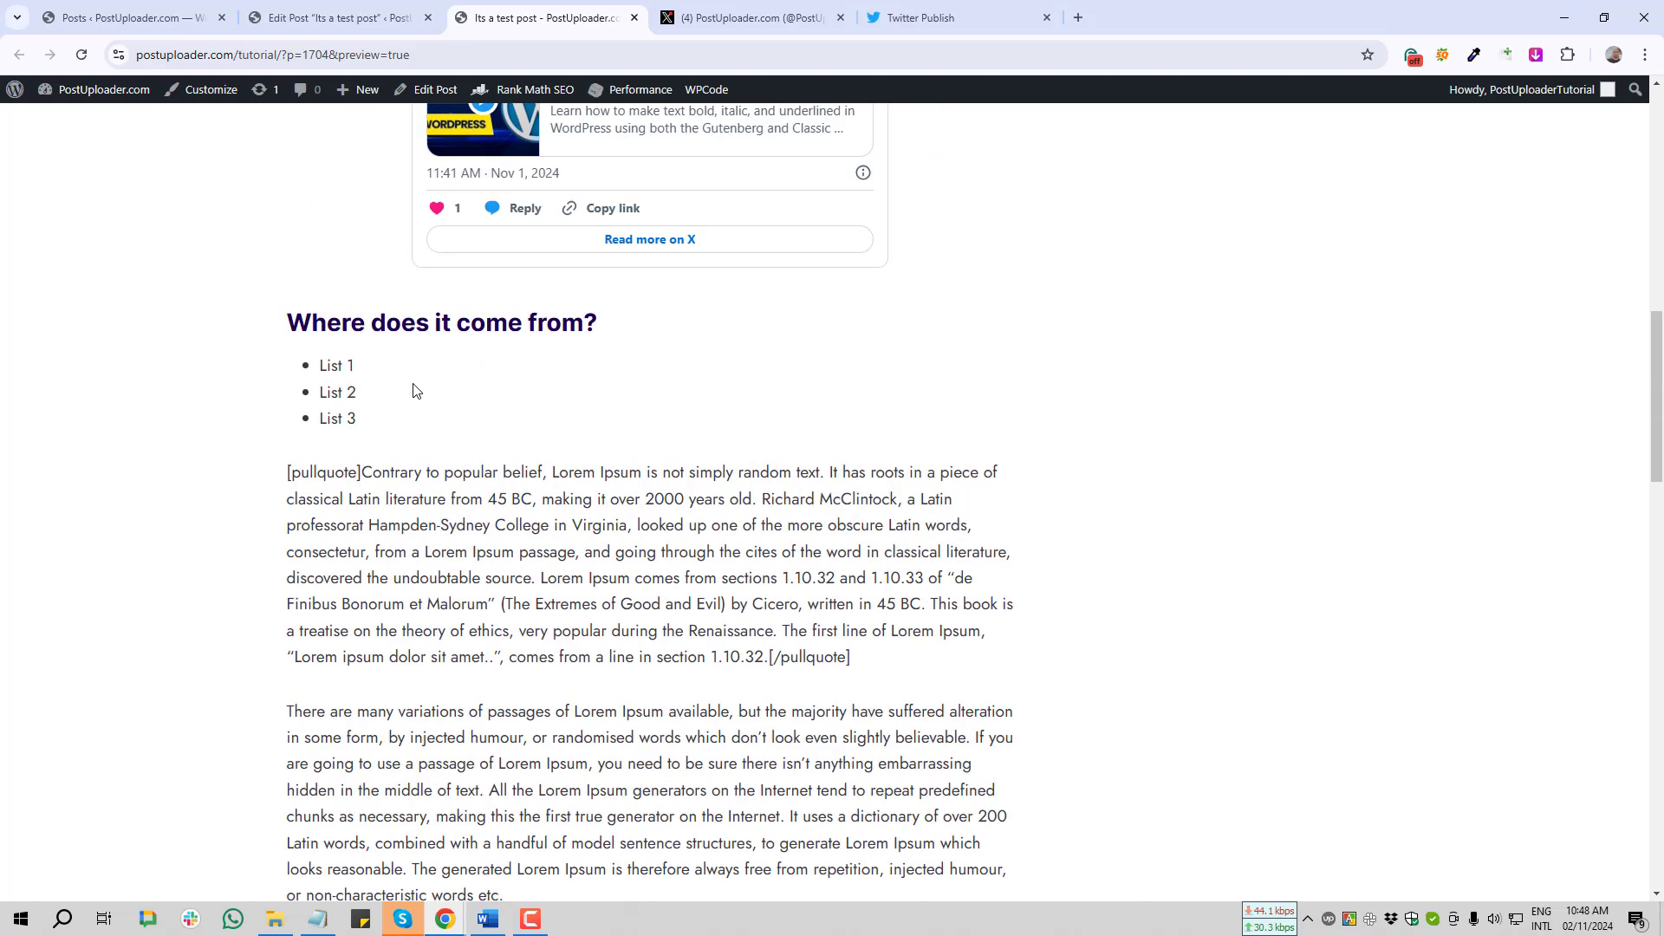